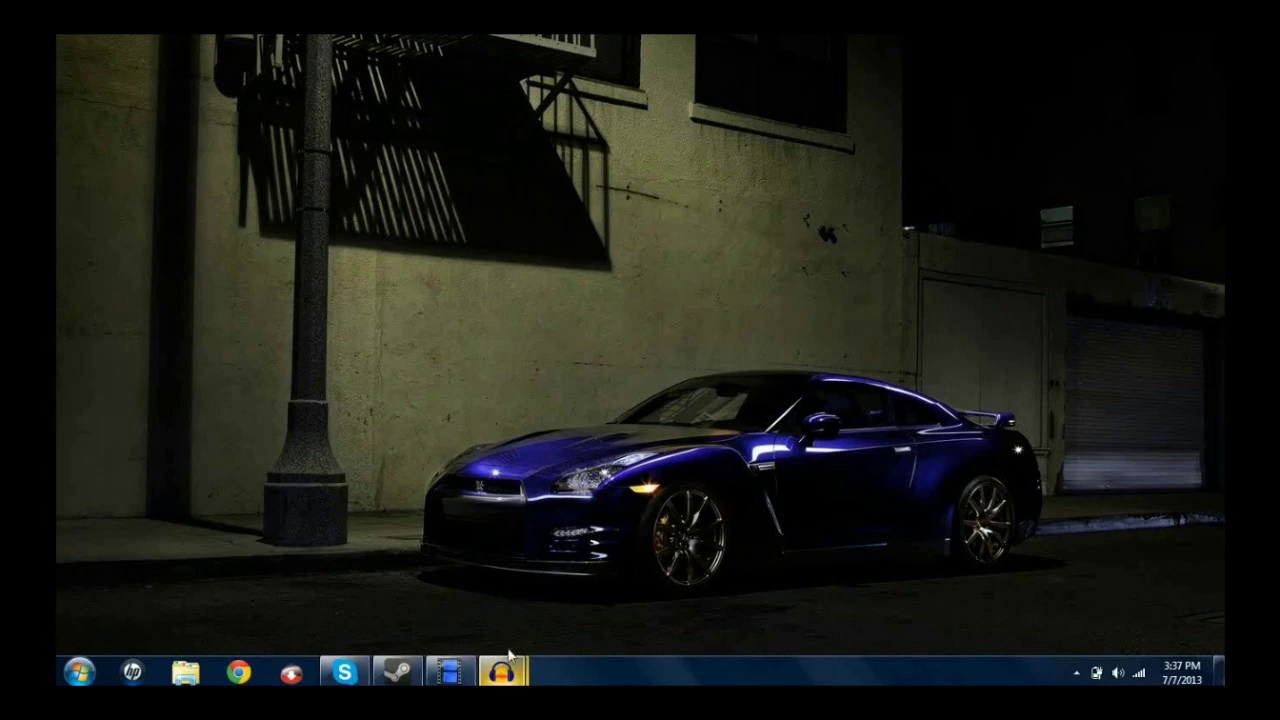
mouse_move(502, 670)
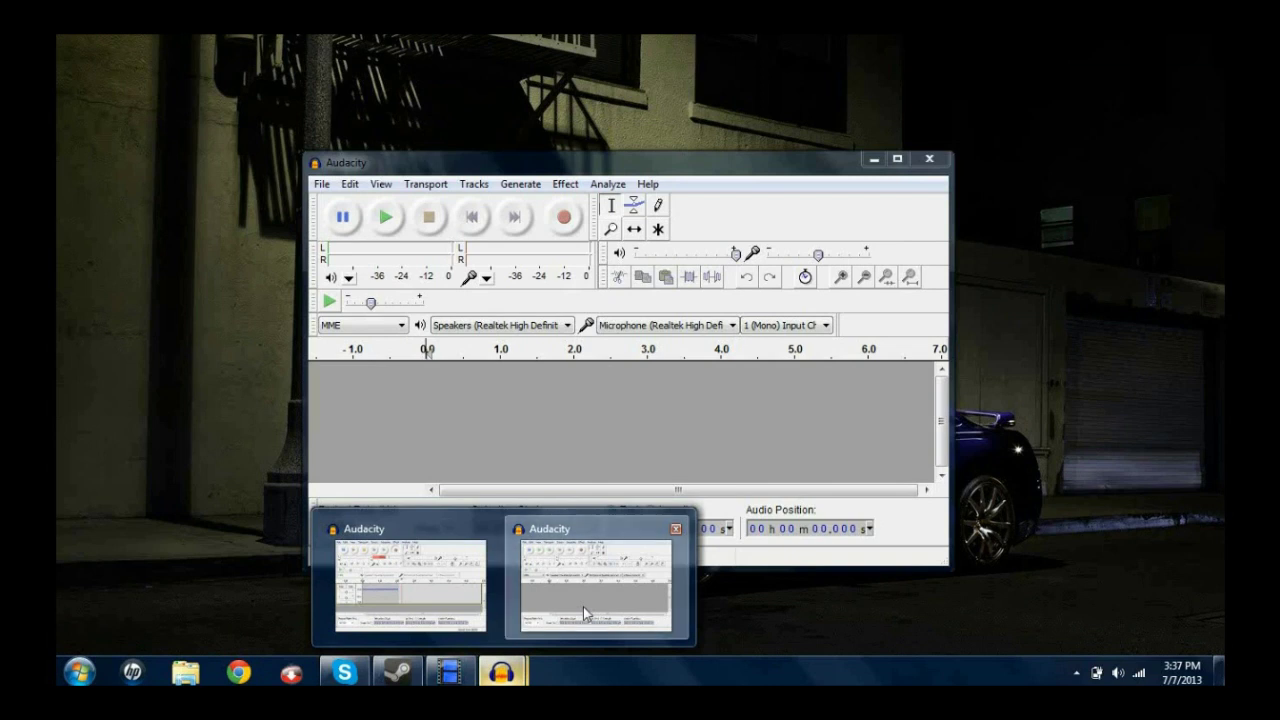
left_click(583, 607)
left_click_drag(517, 164, 559, 188)
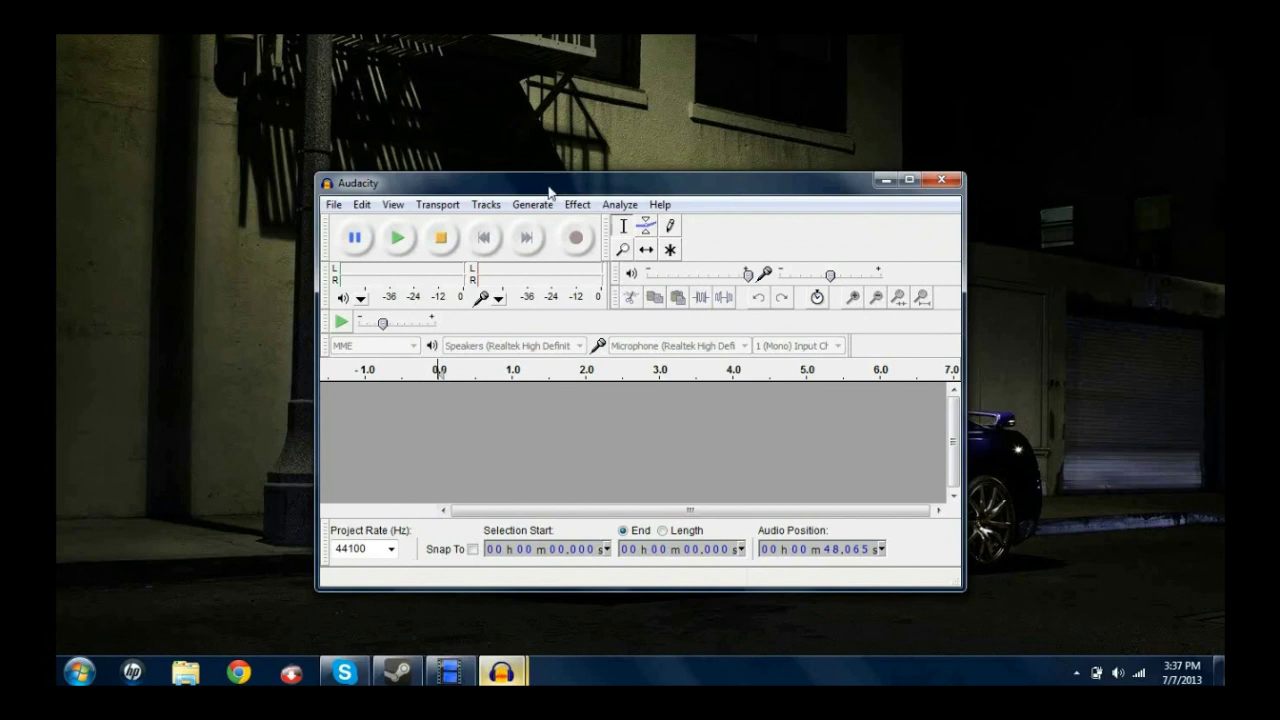
left_click_drag(549, 192, 596, 193)
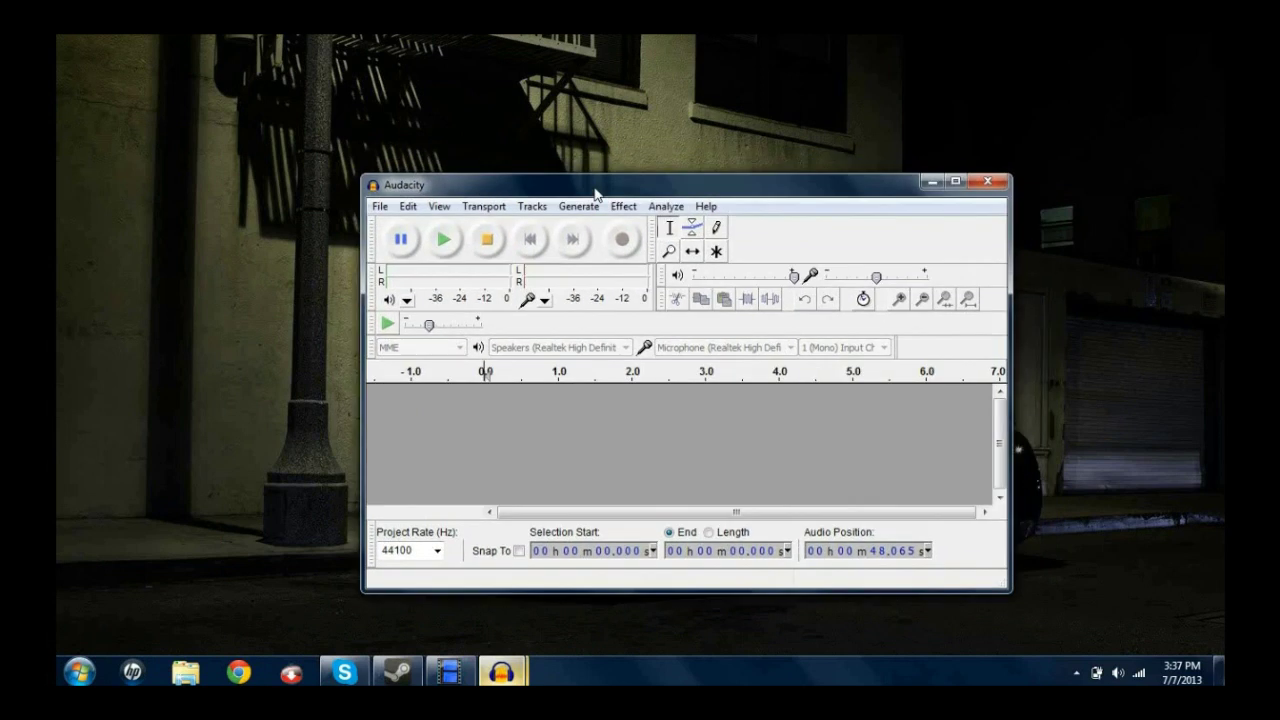
left_click(928, 184)
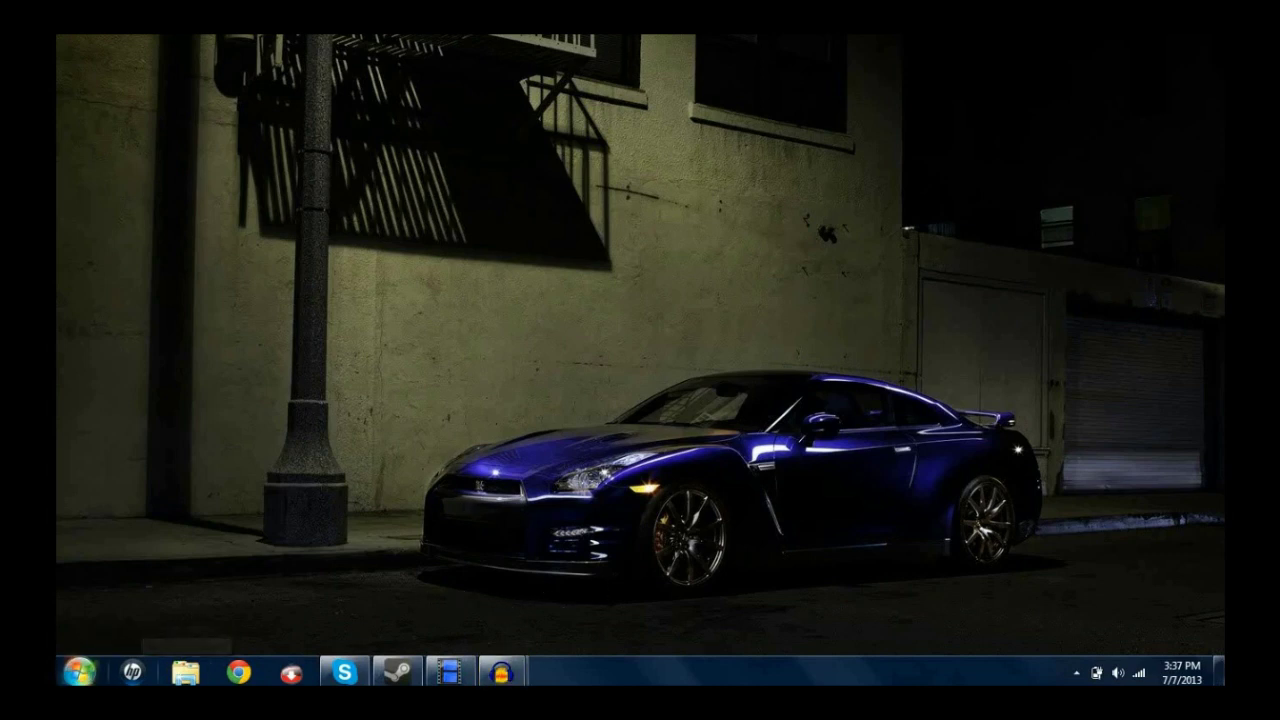
- Browse in the file explorer to the Dubstep folder inside Nannarki46 Youtube on the Desktop
left_click(79, 672)
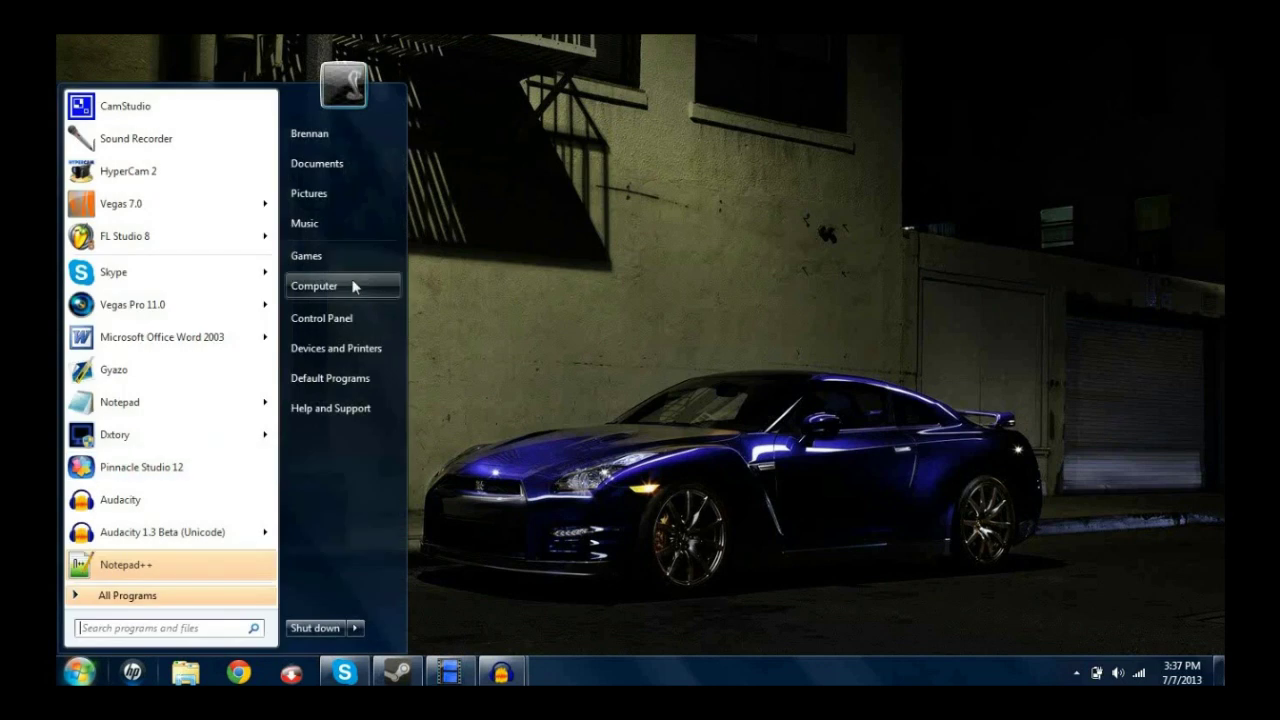
left_click(373, 224)
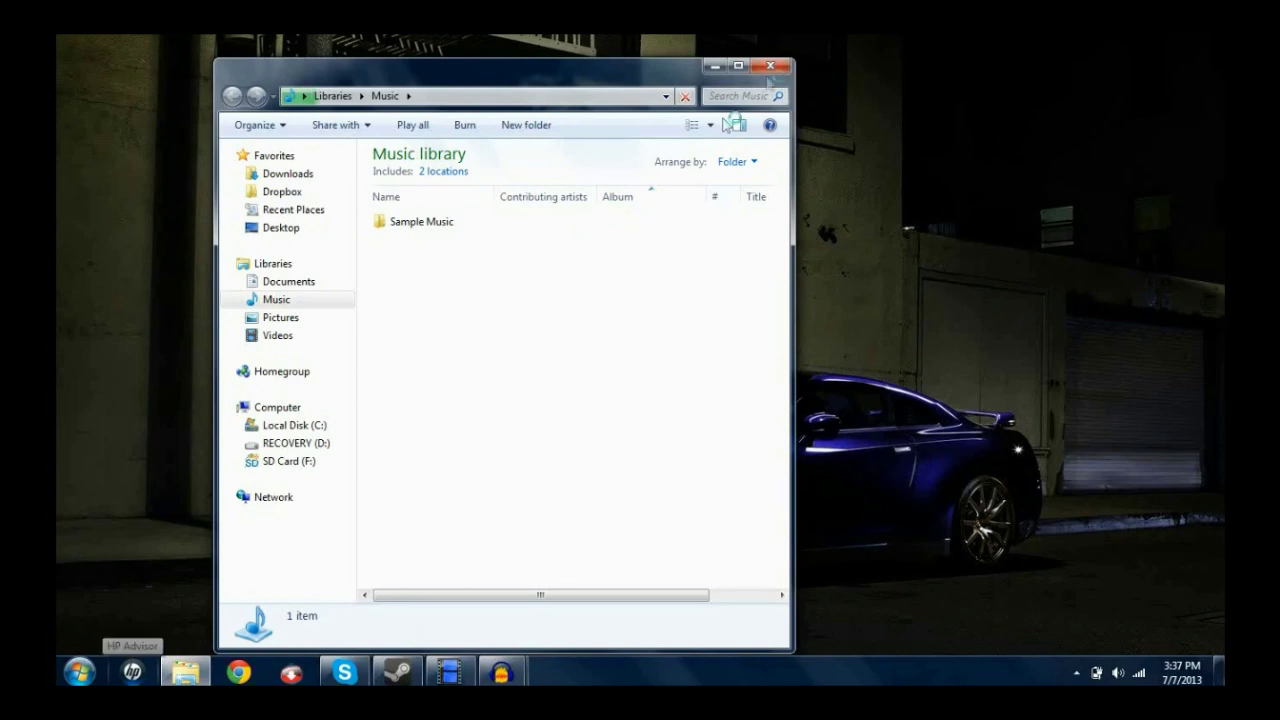
left_click(322, 229)
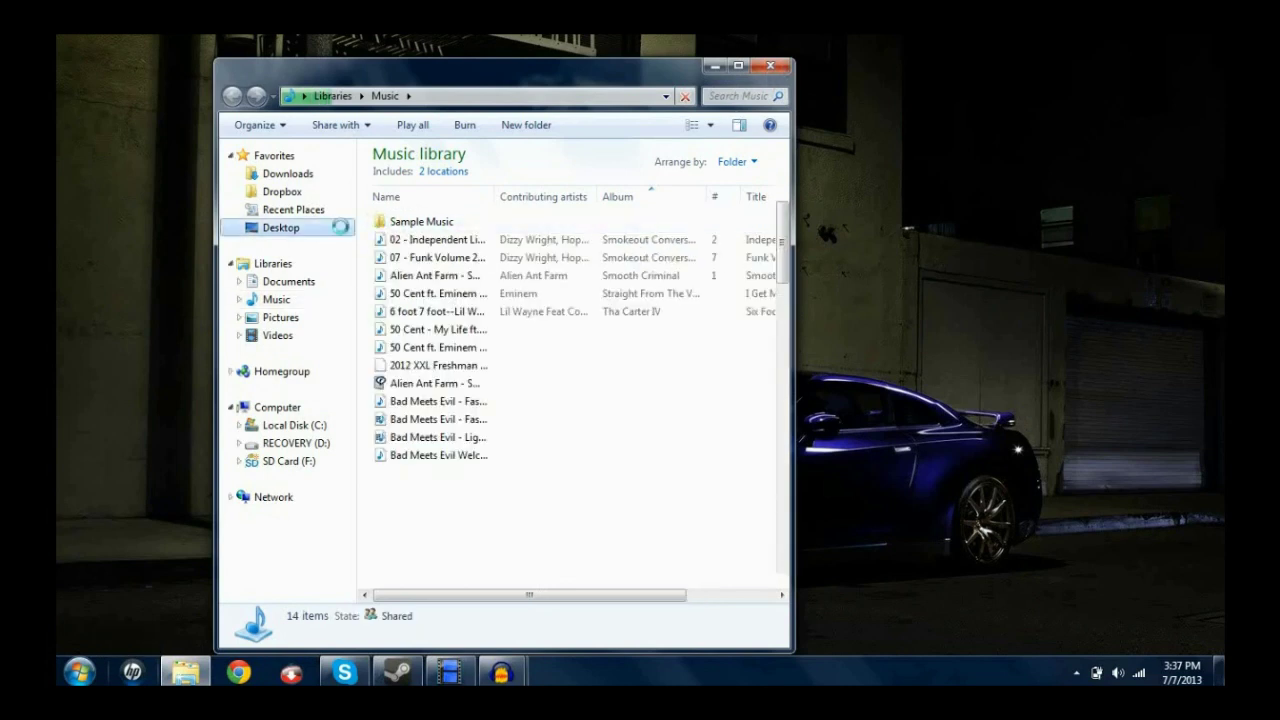
left_click_drag(783, 175, 796, 362)
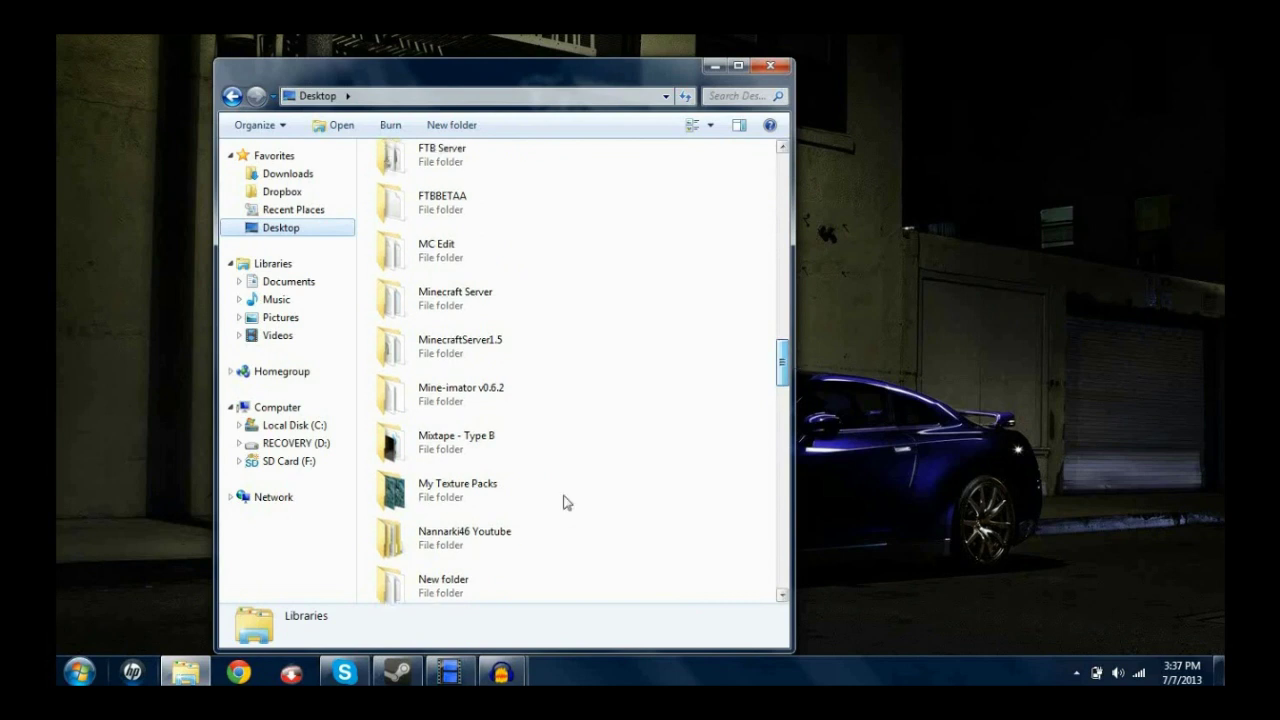
double_click(500, 534)
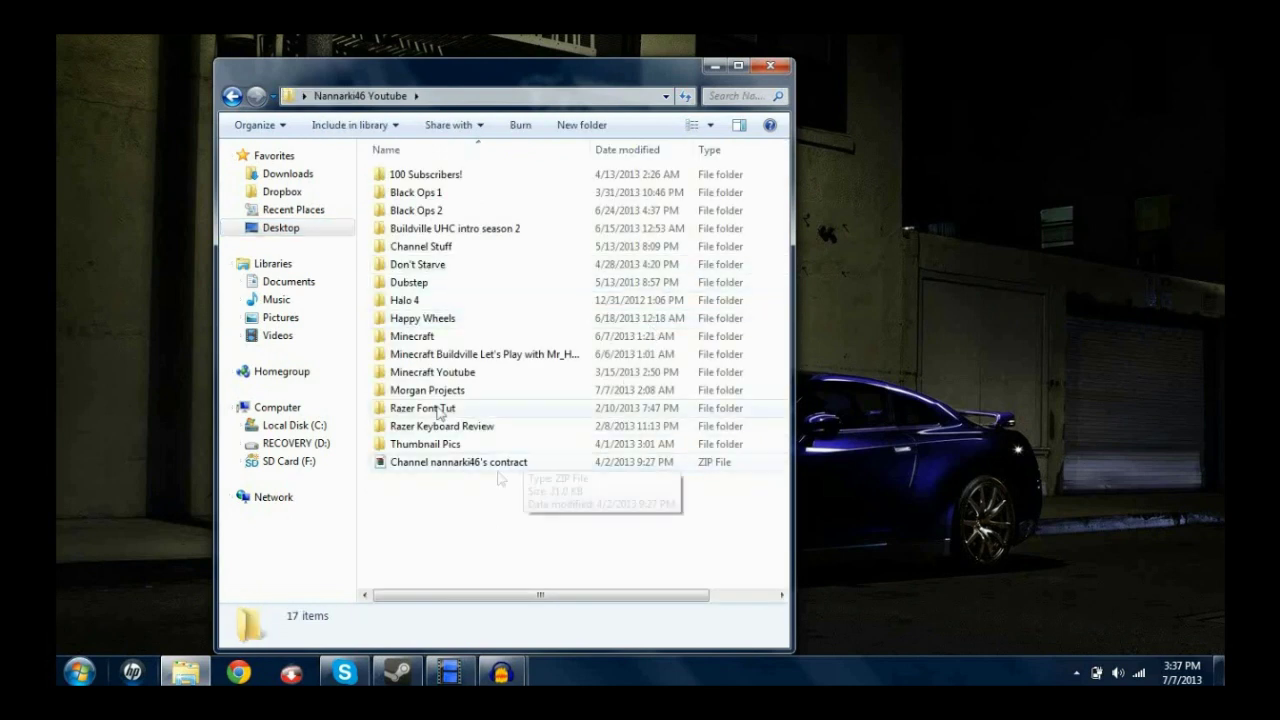
double_click(452, 287)
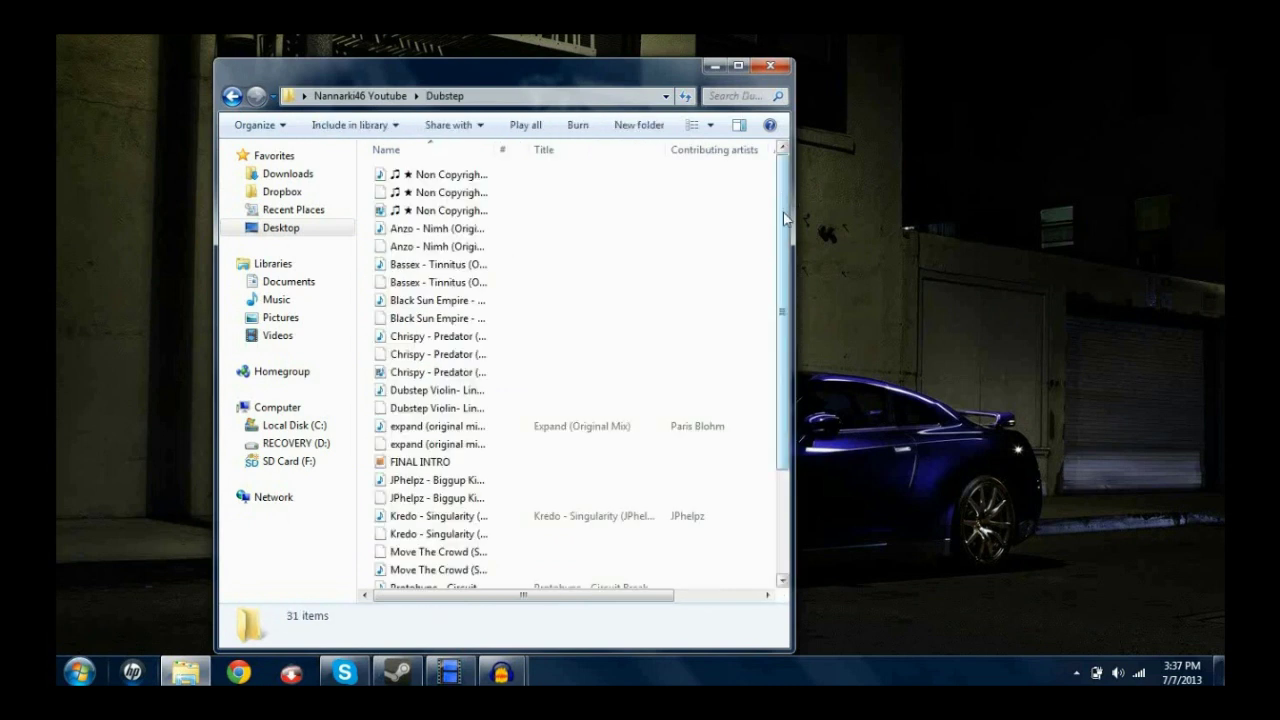
- Look through the Dubstep folder and select the MP3 version of the Non Copyrighted Music! Slangor track
left_click_drag(784, 218, 766, 337)
scroll(795, 309, "up", 3)
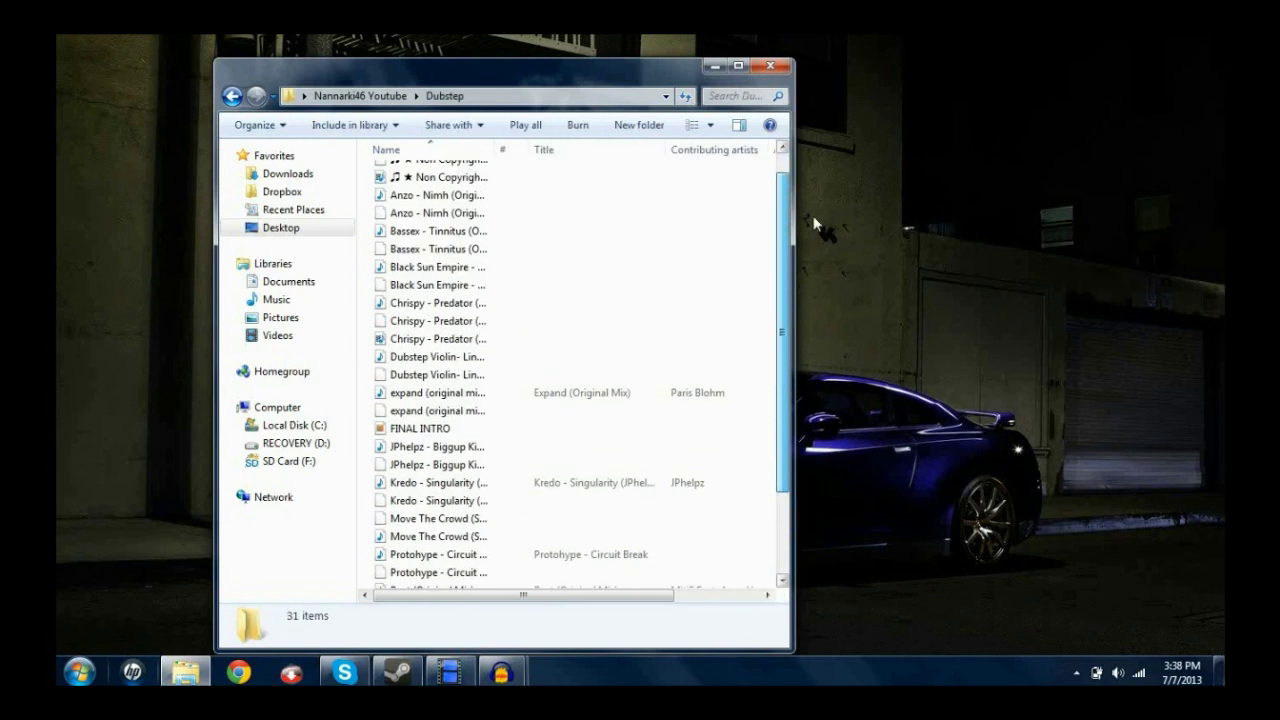
left_click(452, 213)
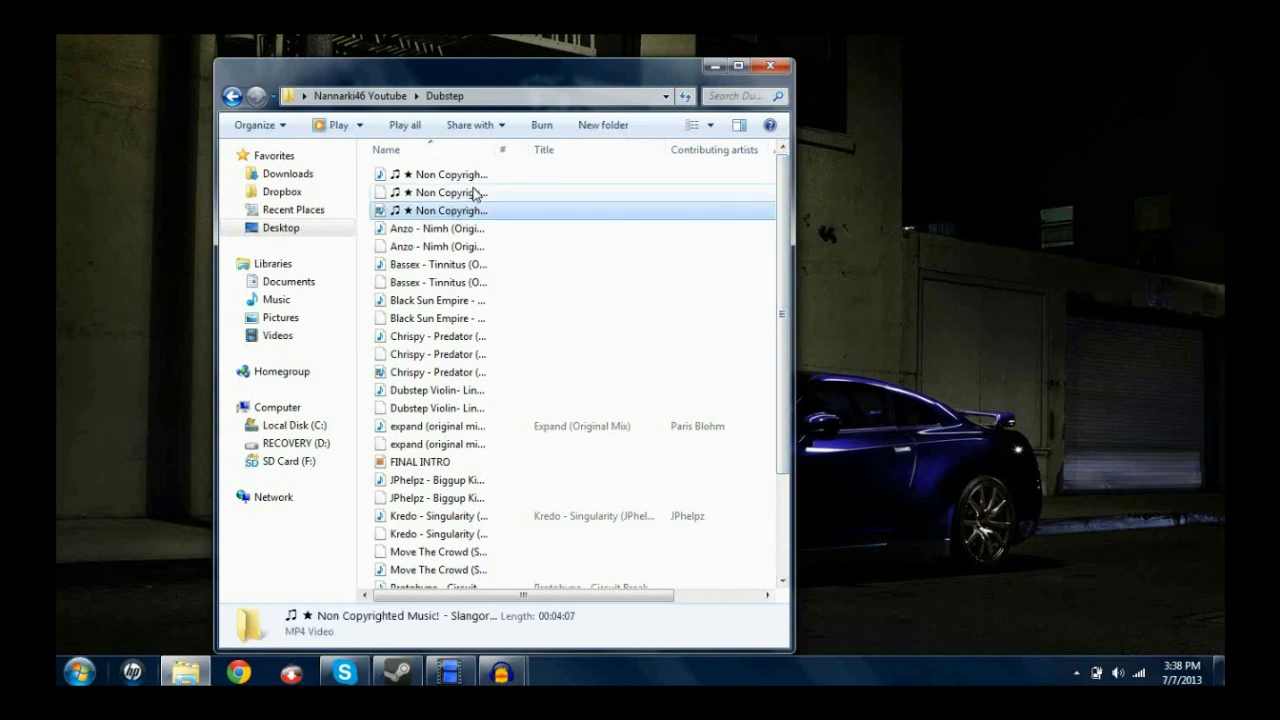
left_click(466, 177)
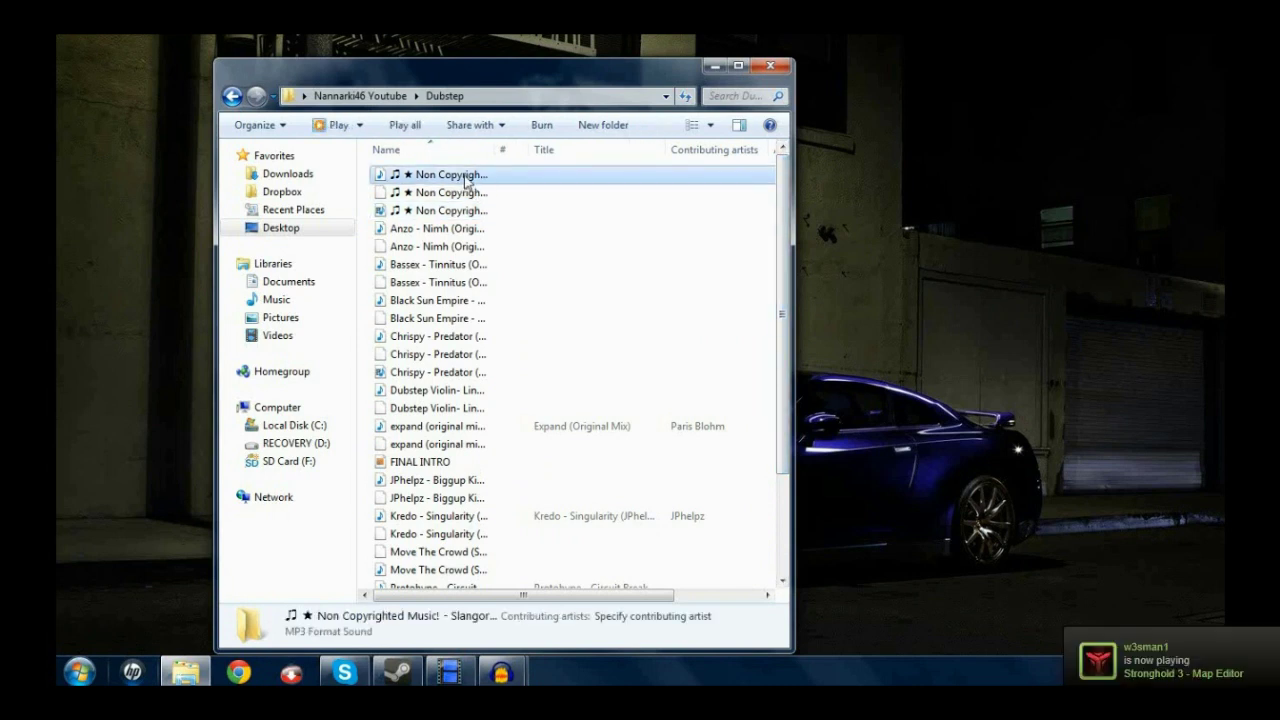
- Switch to the empty Audacity project window and bring up the dialog for opening audio files
left_click(507, 673)
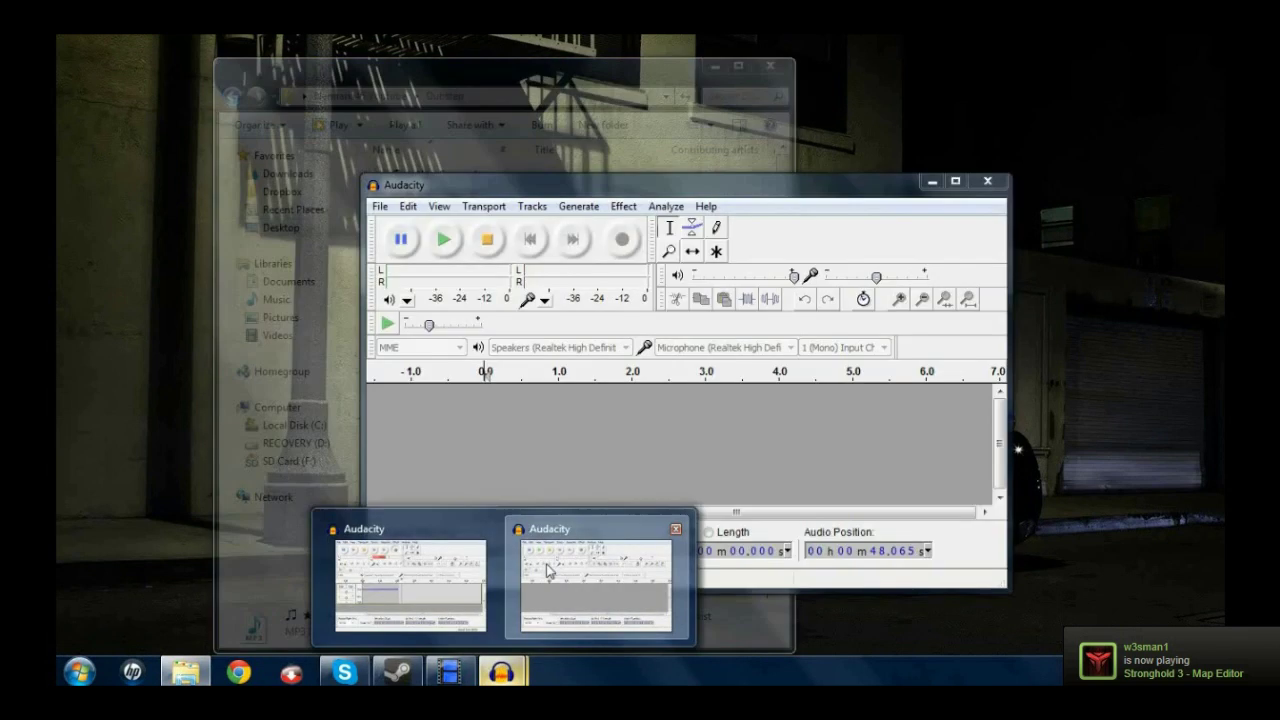
left_click(552, 533)
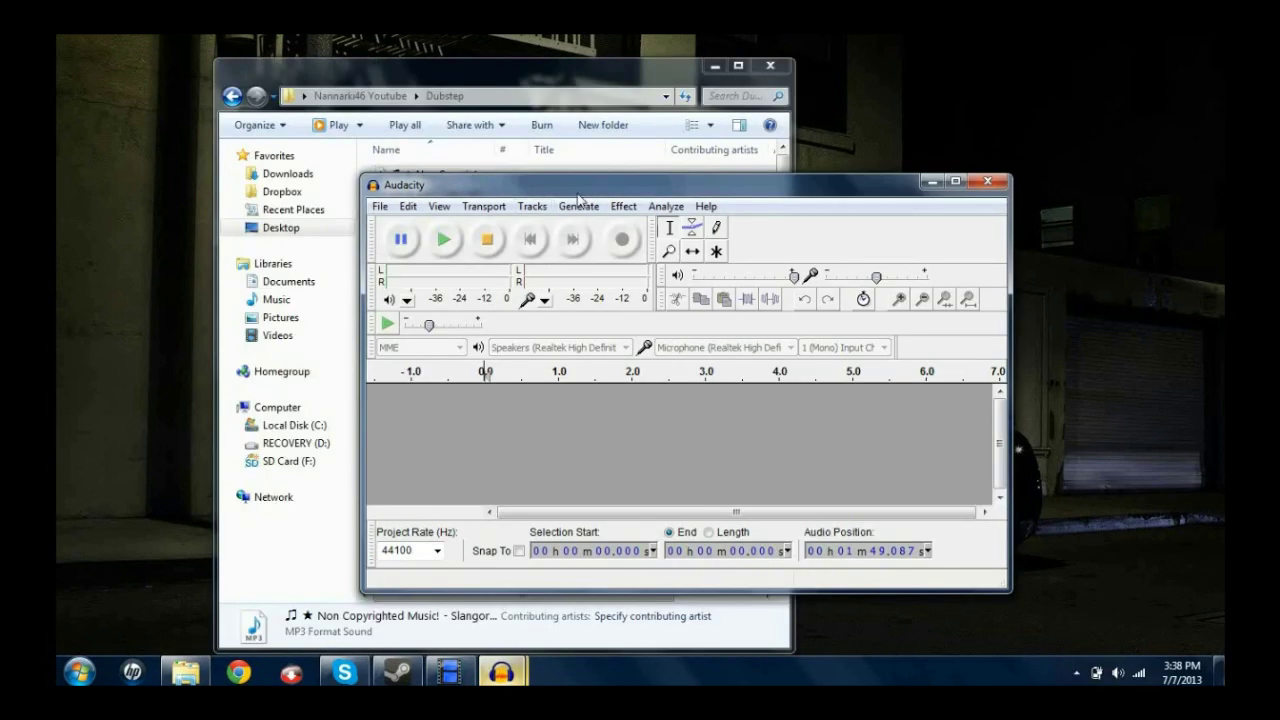
left_click_drag(481, 198, 568, 190)
left_click(465, 198)
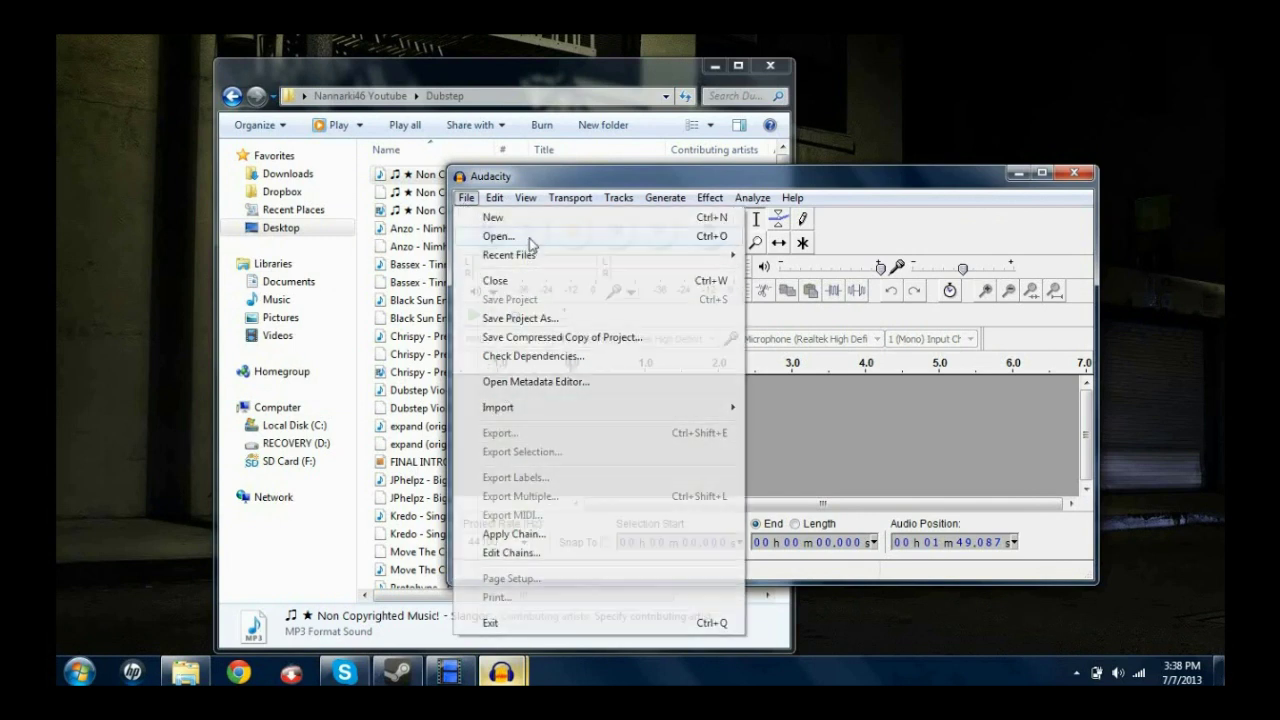
left_click(498, 236)
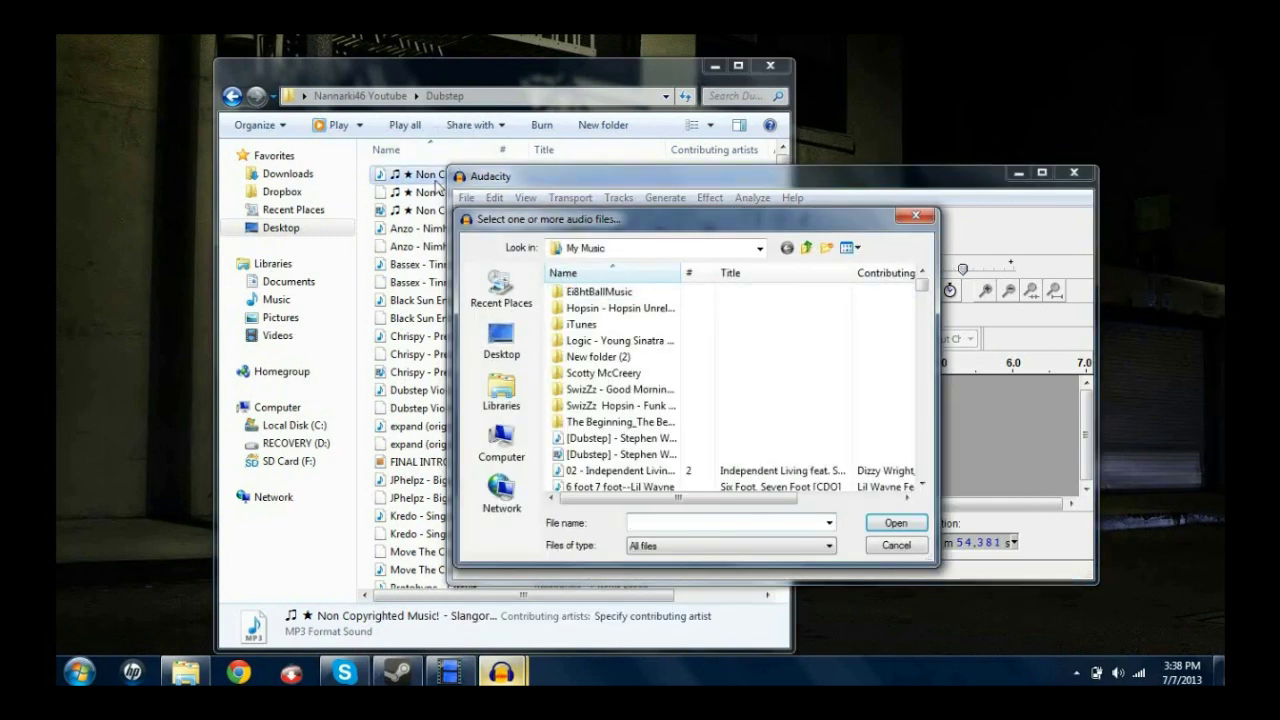
left_click(431, 180)
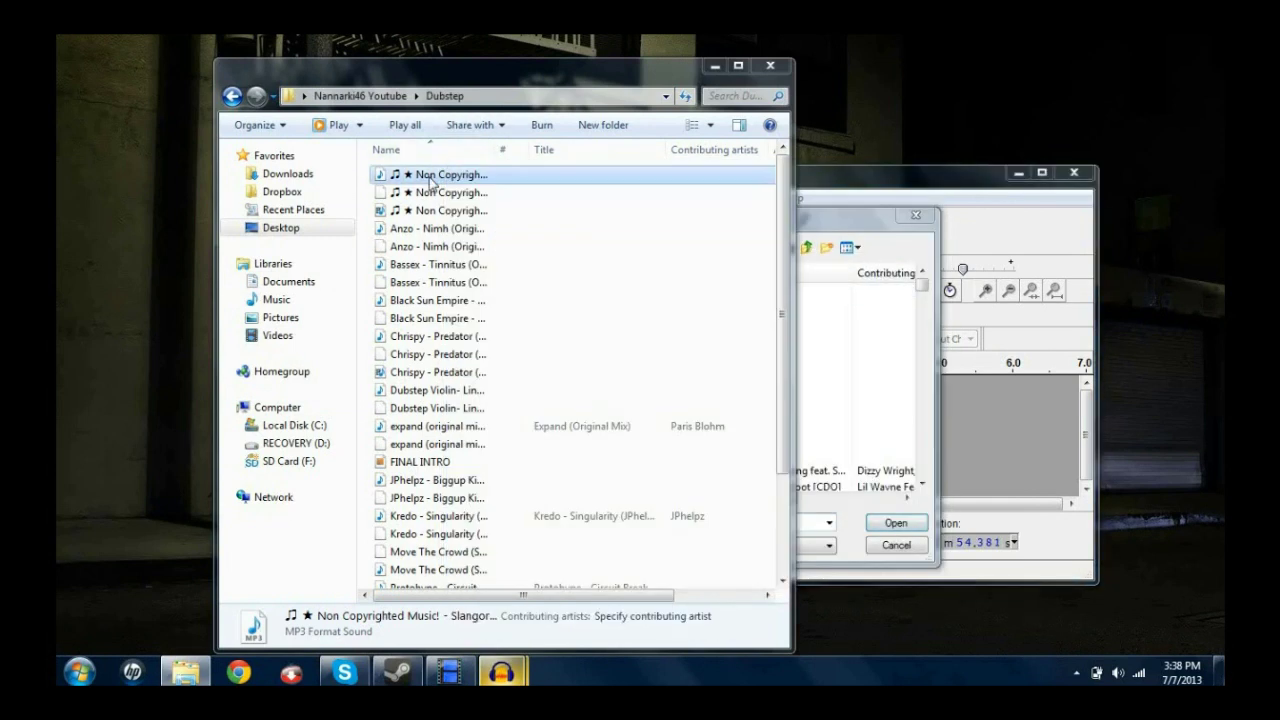
left_click(900, 218)
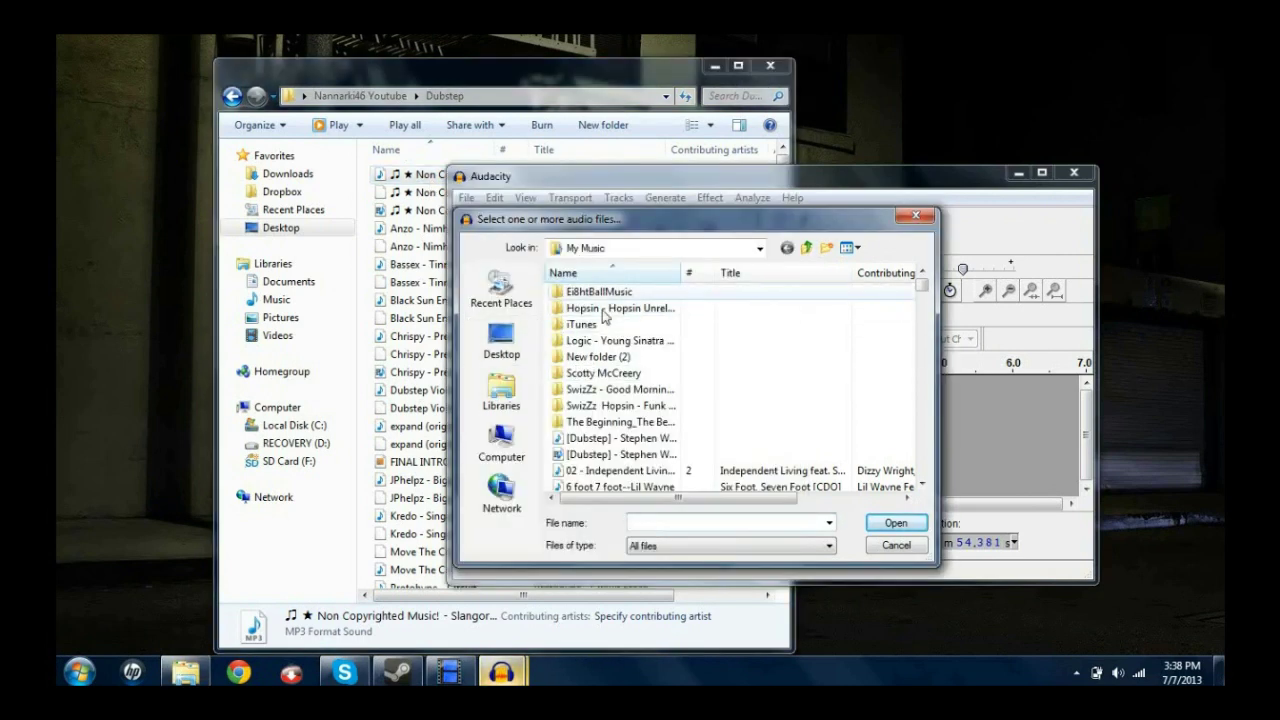
- Open the MP3 Non Copyrighted Music! - Slangor - Dragonflies (Dubstep) from Desktop > Nannarki46 Youtube > Dubstep
left_click(502, 340)
left_click_drag(922, 285, 924, 395)
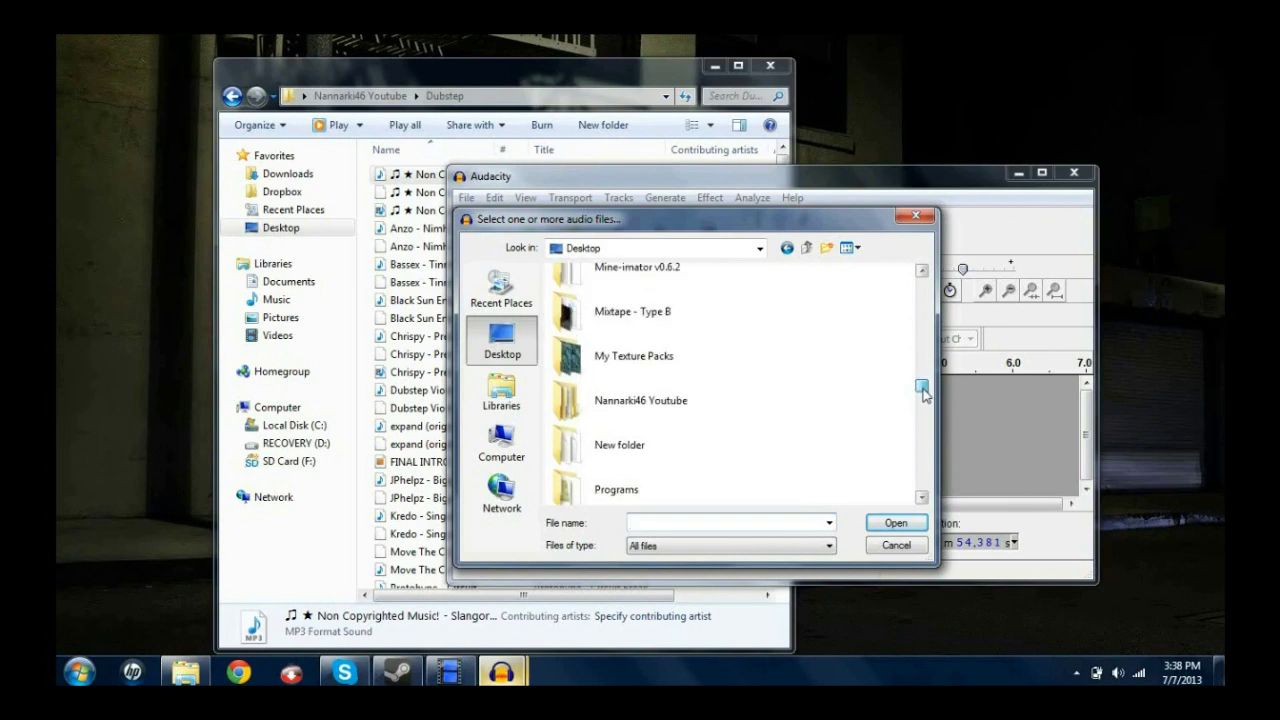
double_click(657, 405)
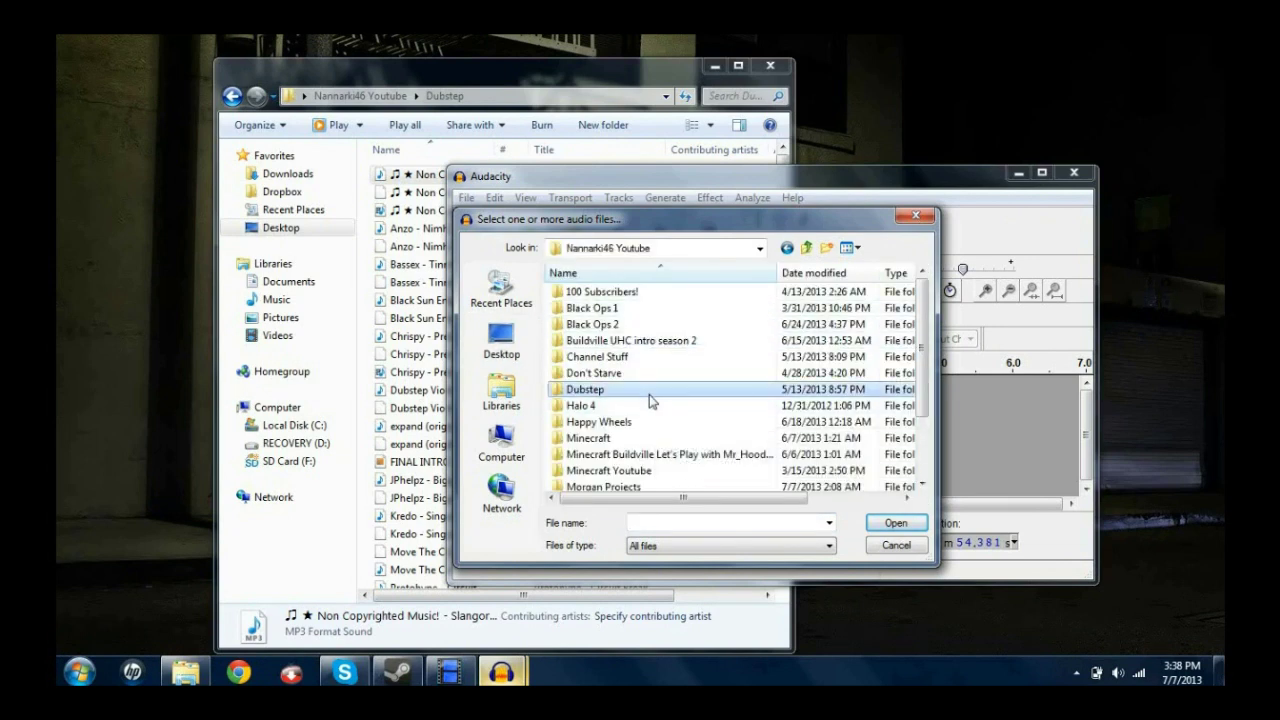
double_click(585, 389)
left_click(615, 292)
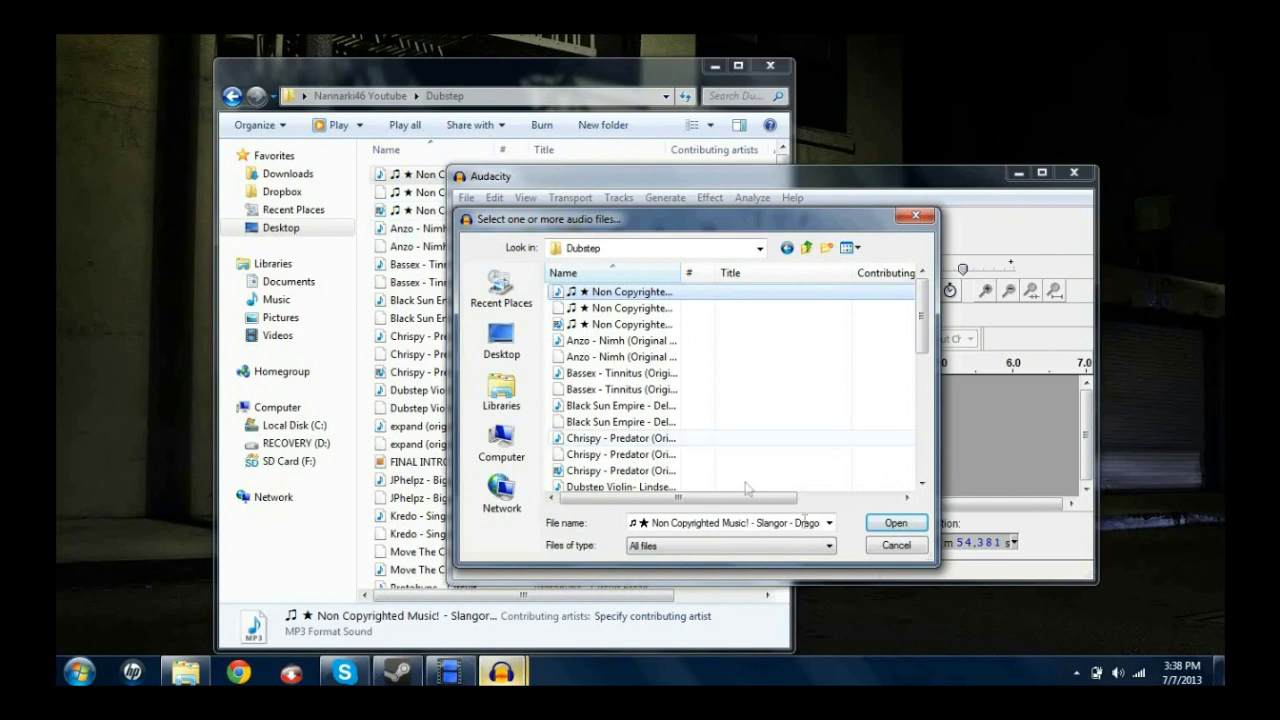
left_click(872, 528)
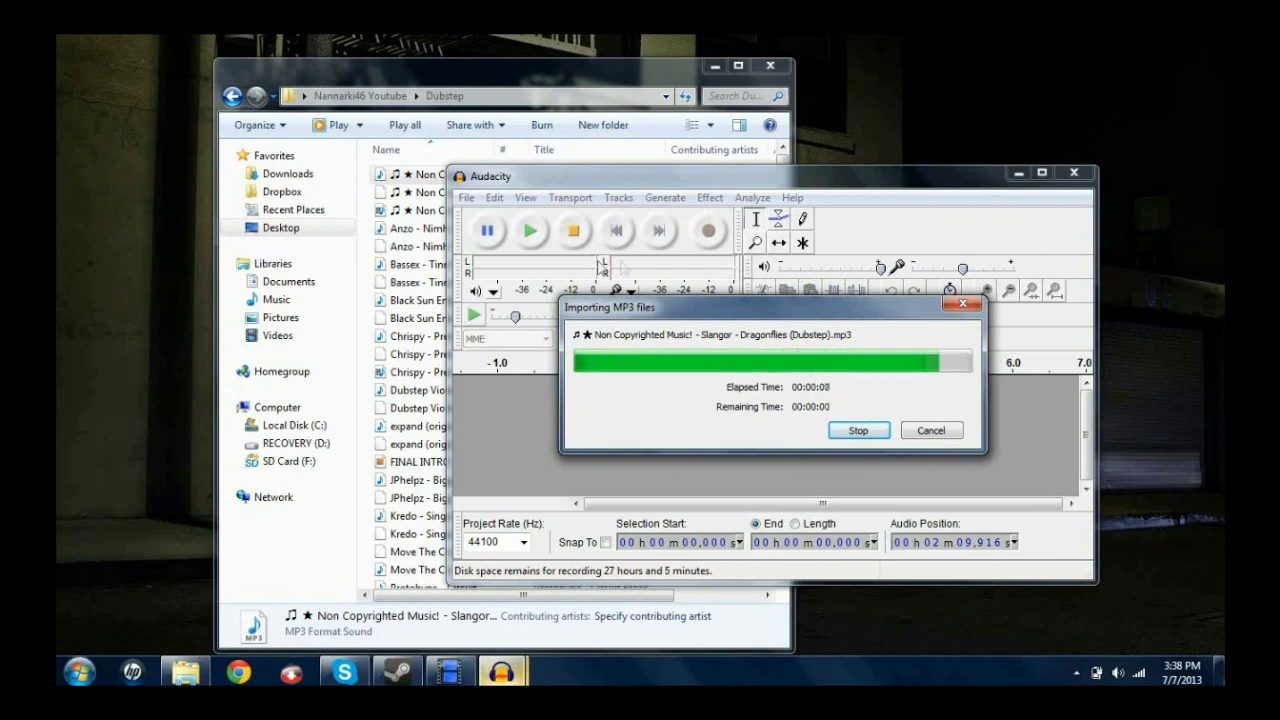
- Start exporting the imported track and choose Ogg Vorbis Files as the file type
left_click(467, 198)
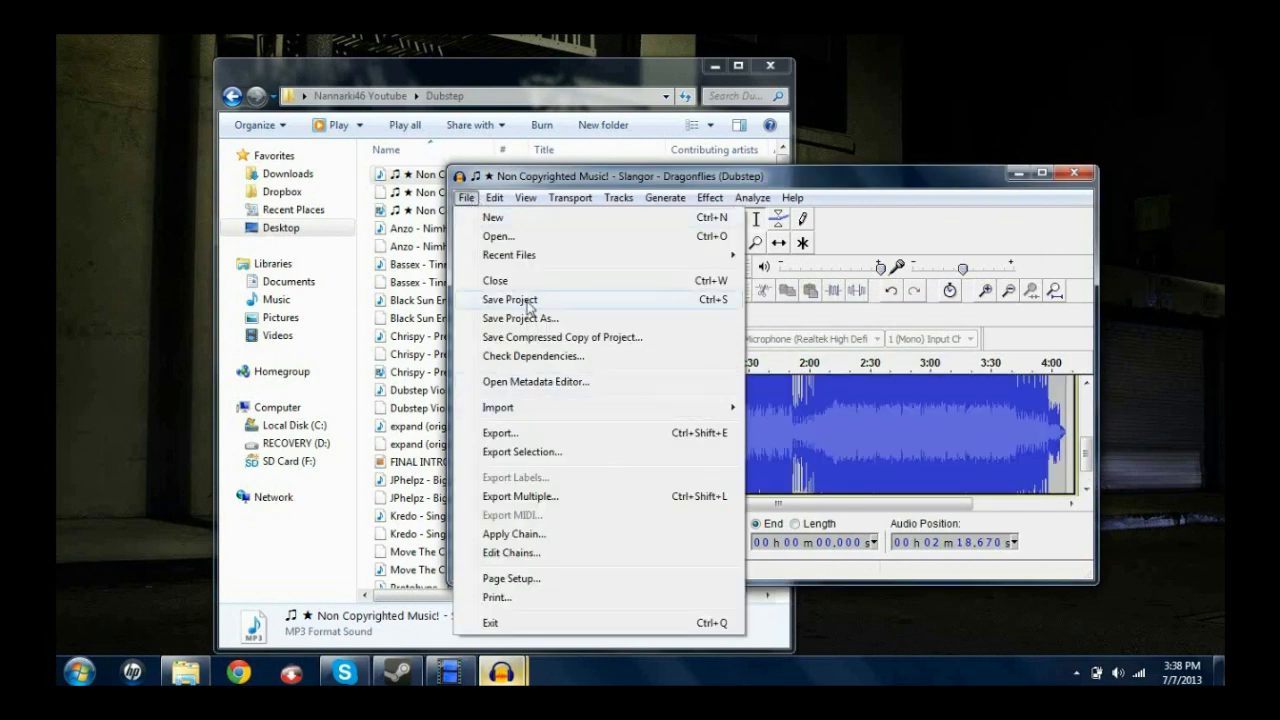
left_click(551, 437)
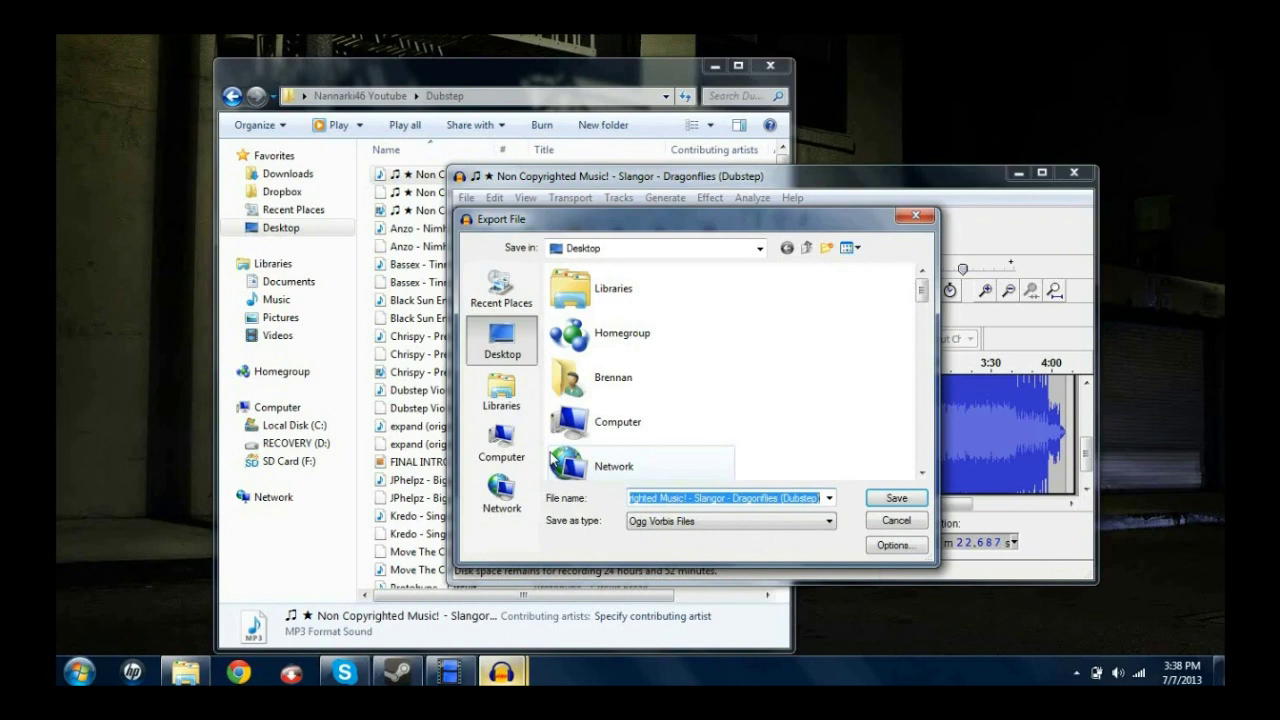
left_click(748, 530)
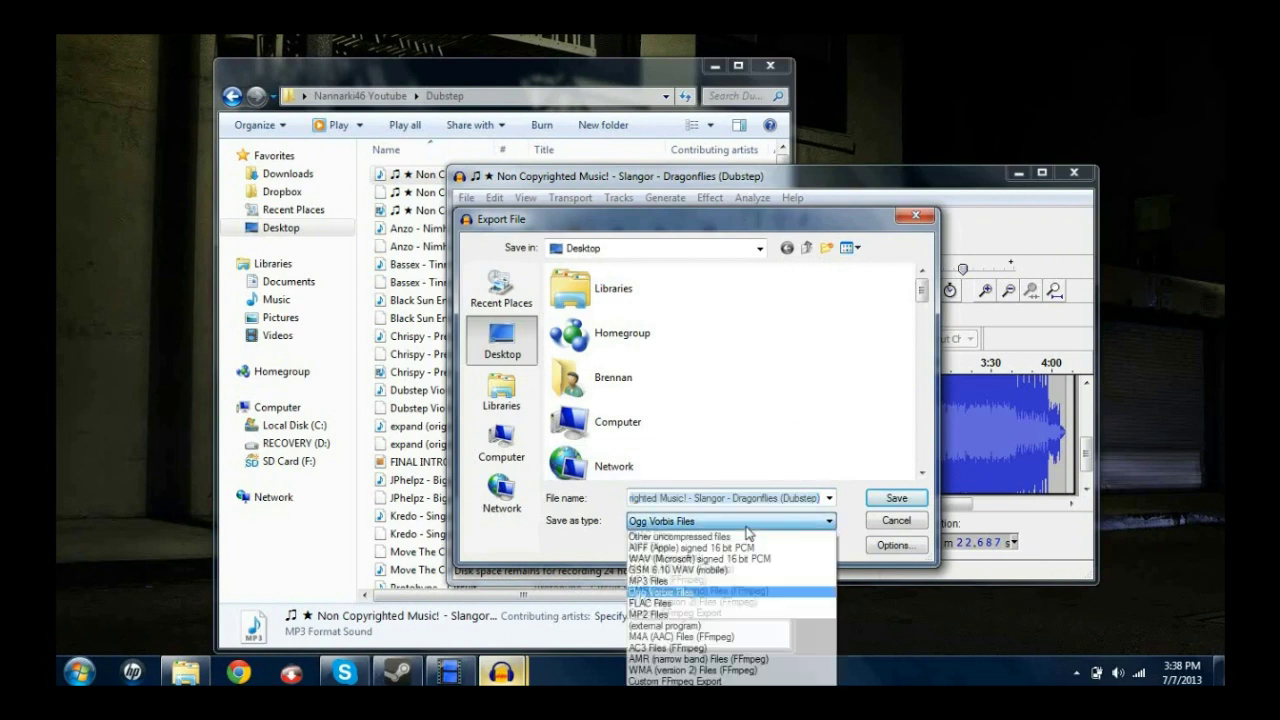
left_click(712, 593)
left_click(673, 521)
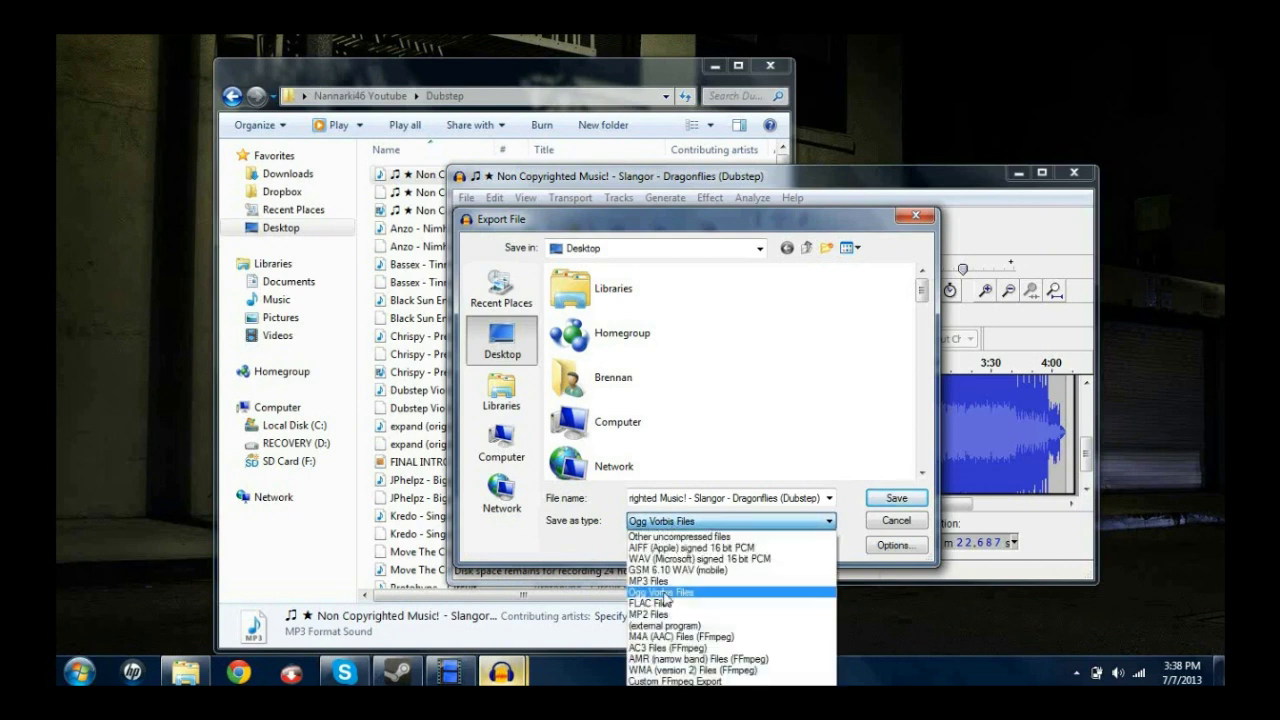
left_click(676, 594)
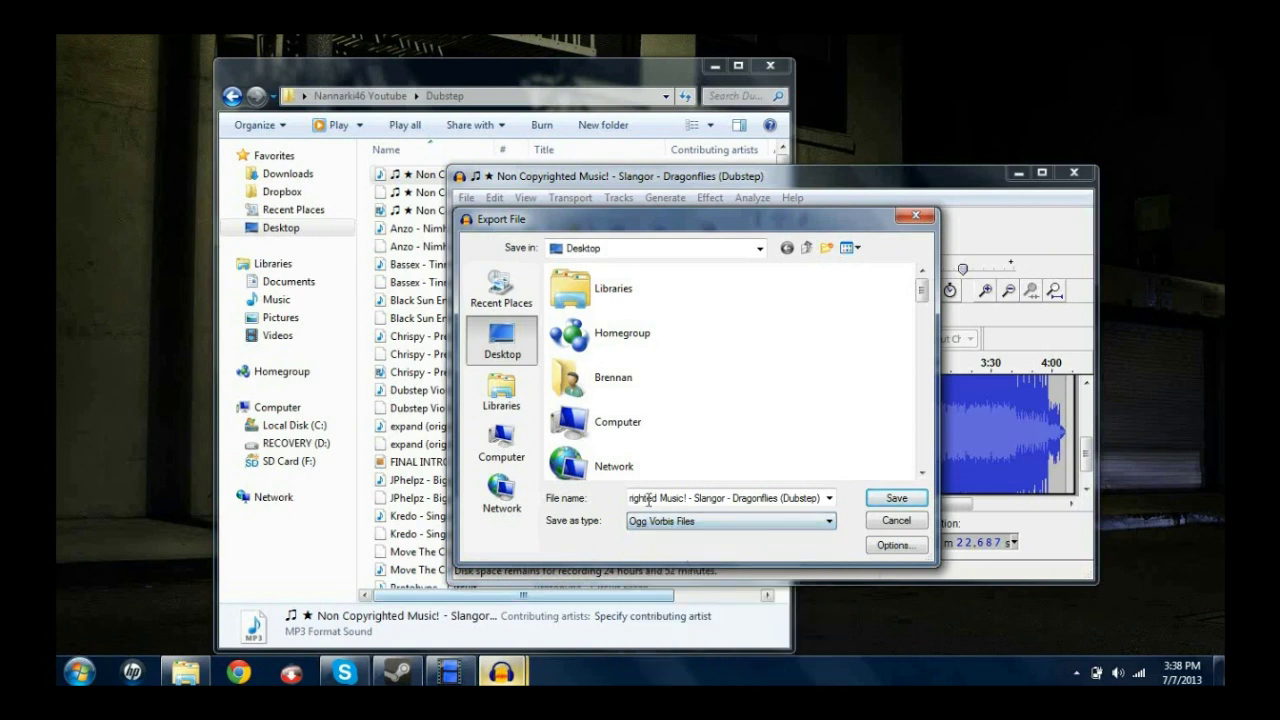
left_click(727, 524)
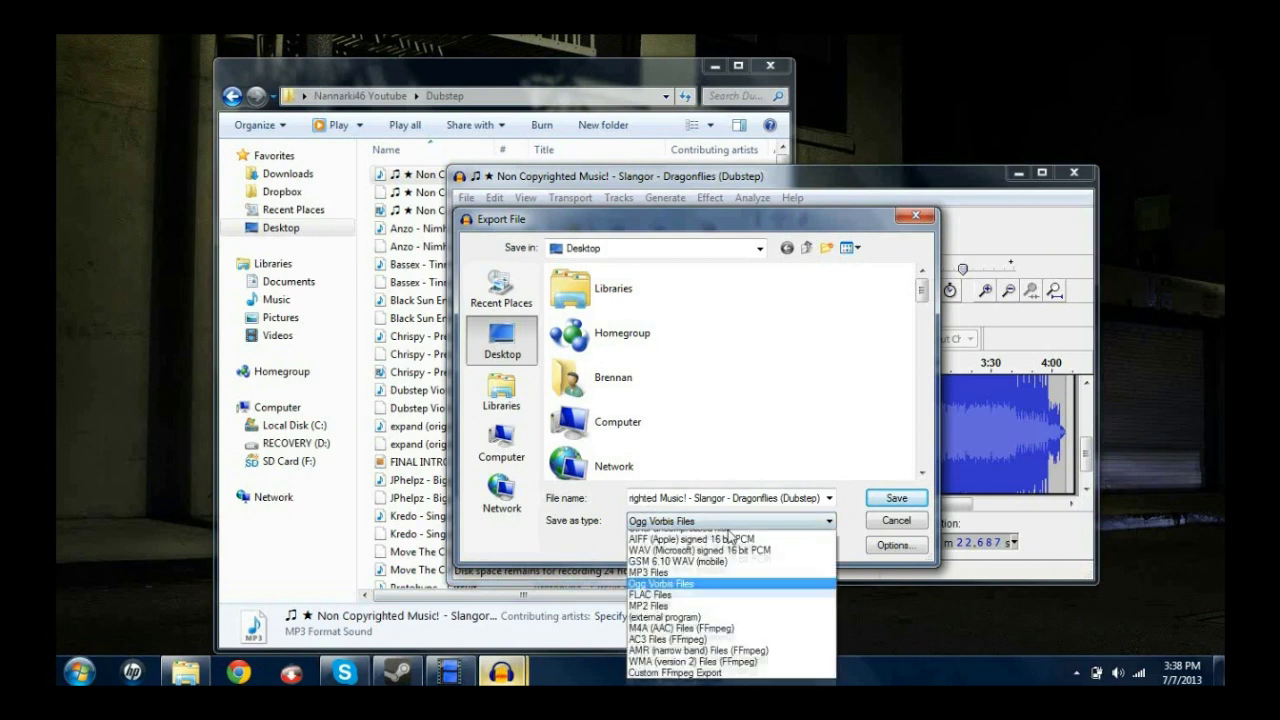
left_click(696, 593)
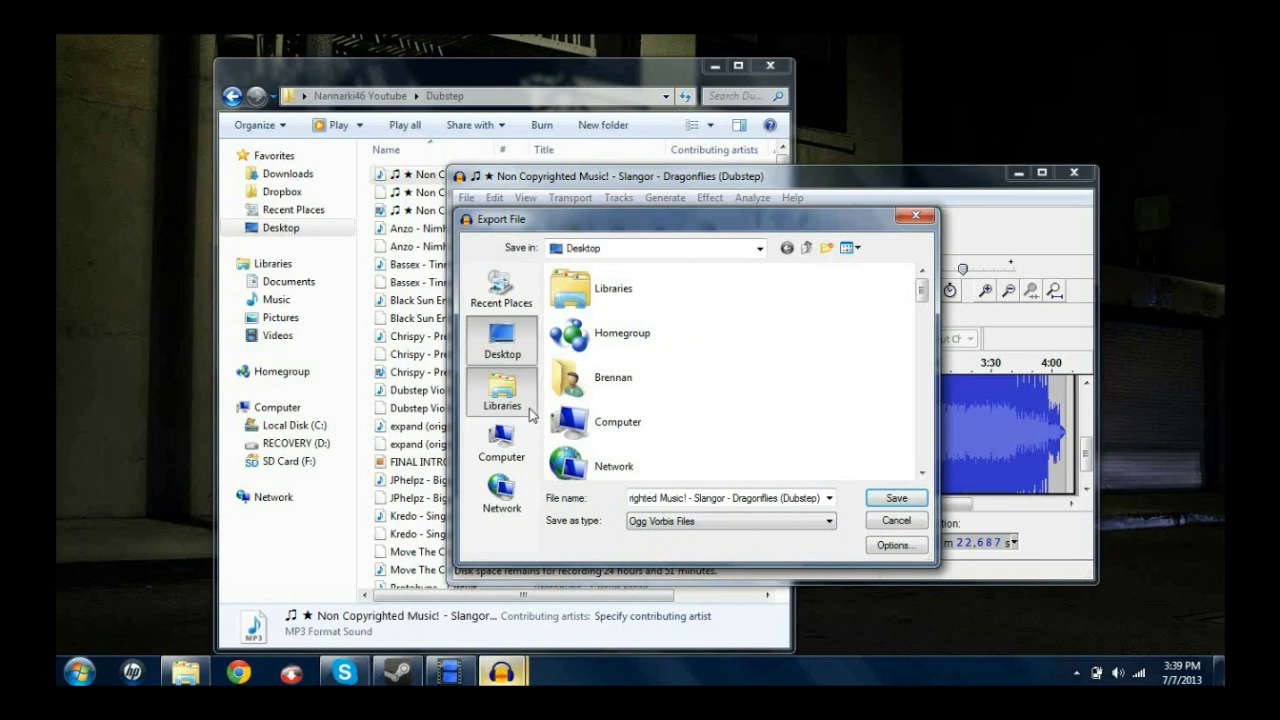
- Save the Ogg Vorbis export in the Documents library under the suggested file name and accept its metadata
left_click(502, 393)
double_click(671, 287)
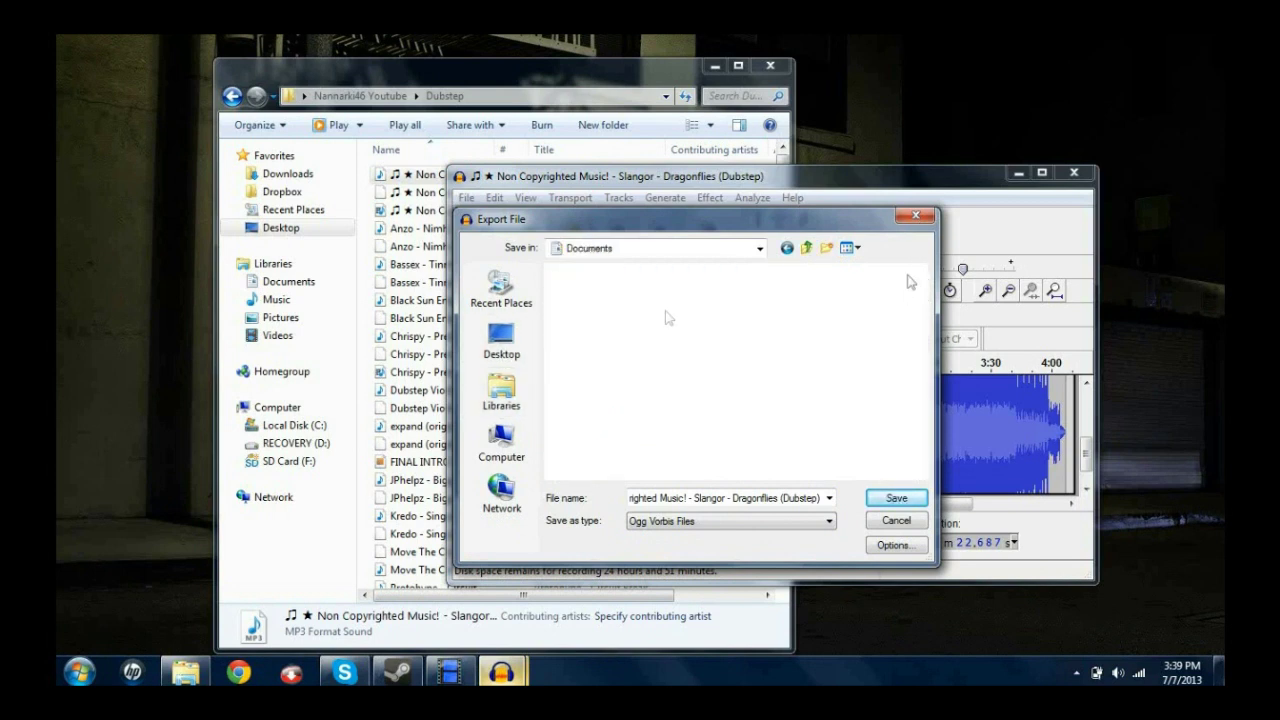
left_click_drag(921, 312, 918, 470)
left_click(896, 497)
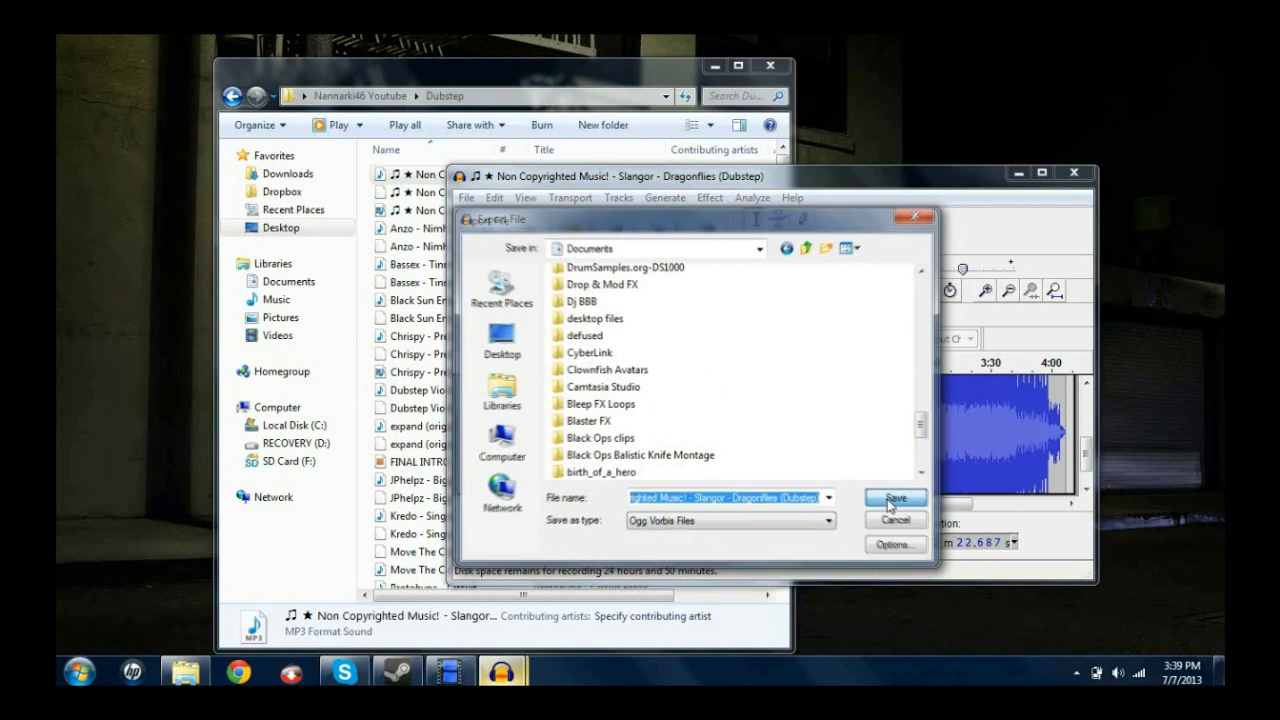
left_click(785, 500)
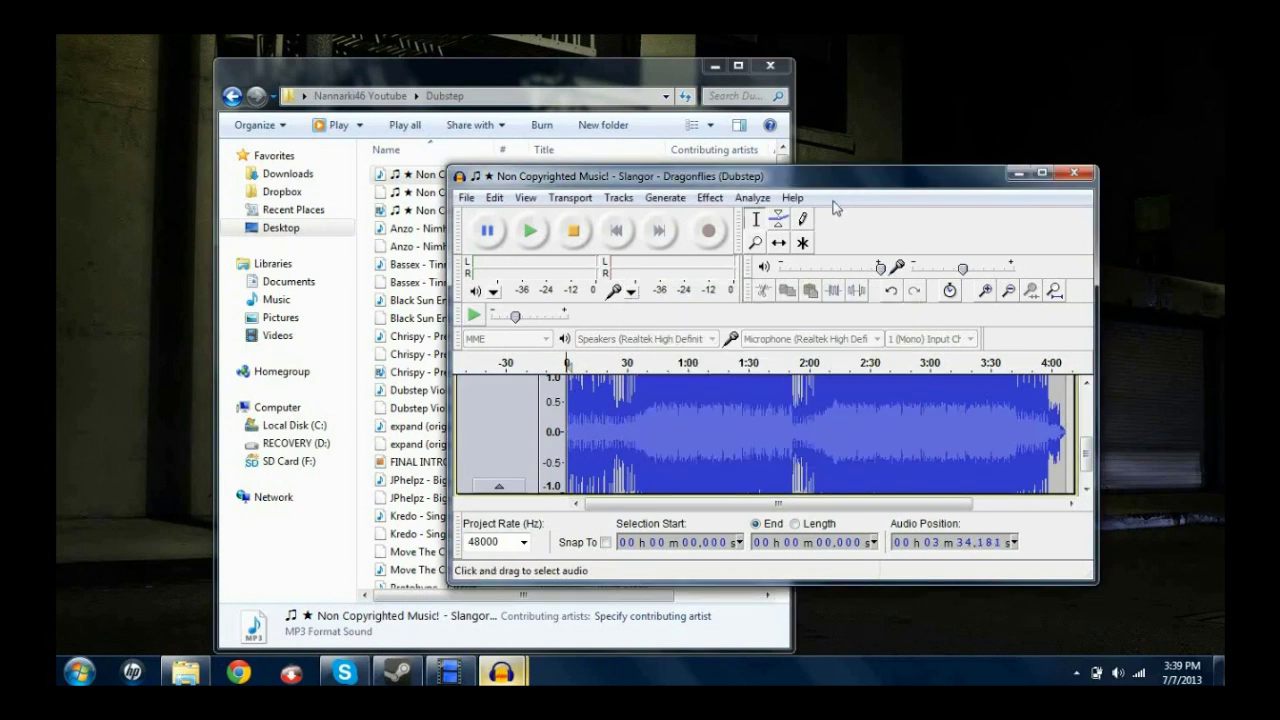
- Close the Audacity project without saving changes and close the Dubstep folder window
left_click_drag(838, 188, 755, 203)
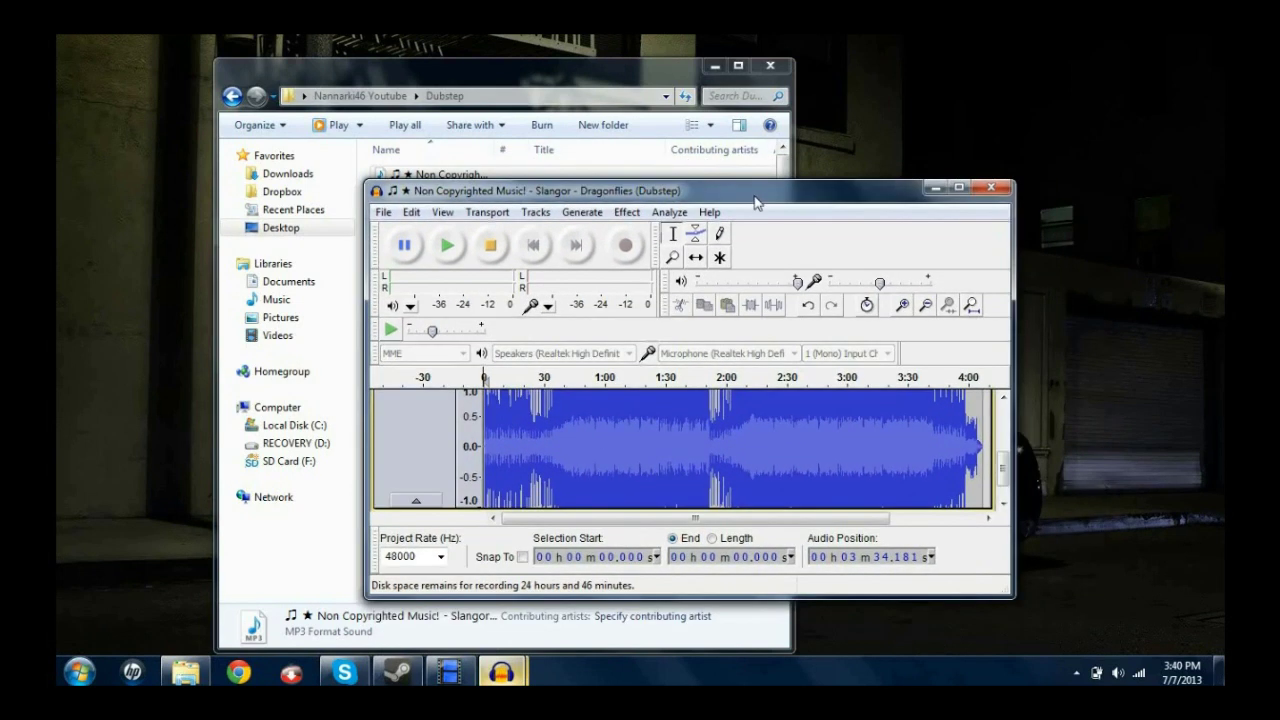
left_click(986, 189)
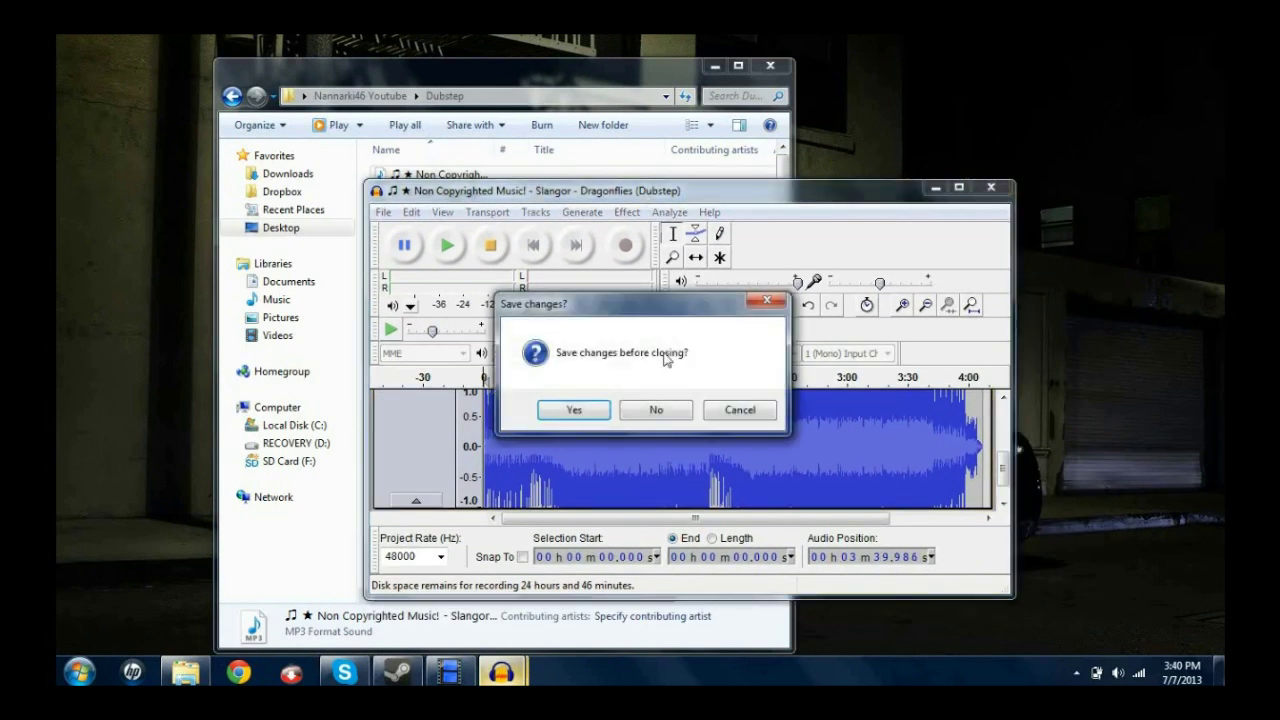
left_click(650, 411)
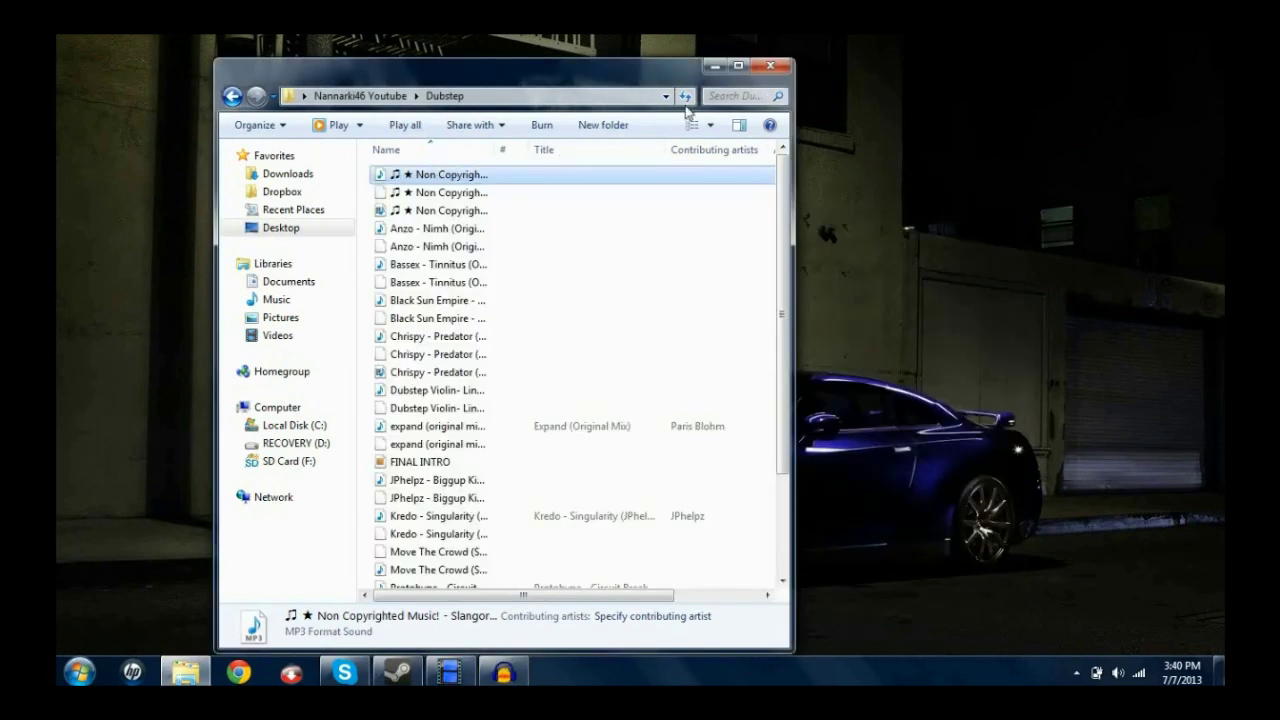
left_click(770, 67)
- Open the roaming application data folder in Windows Explorer by running %appdata% from the system search
left_click(80, 672)
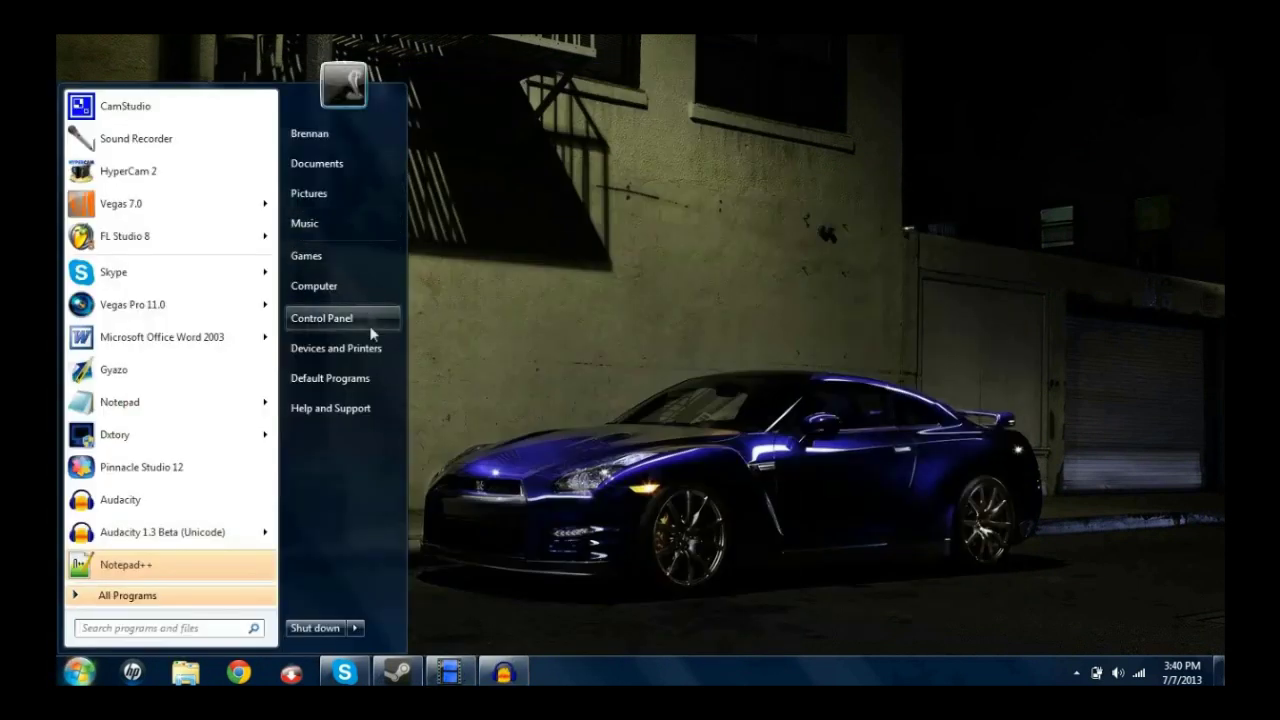
left_click(127, 628)
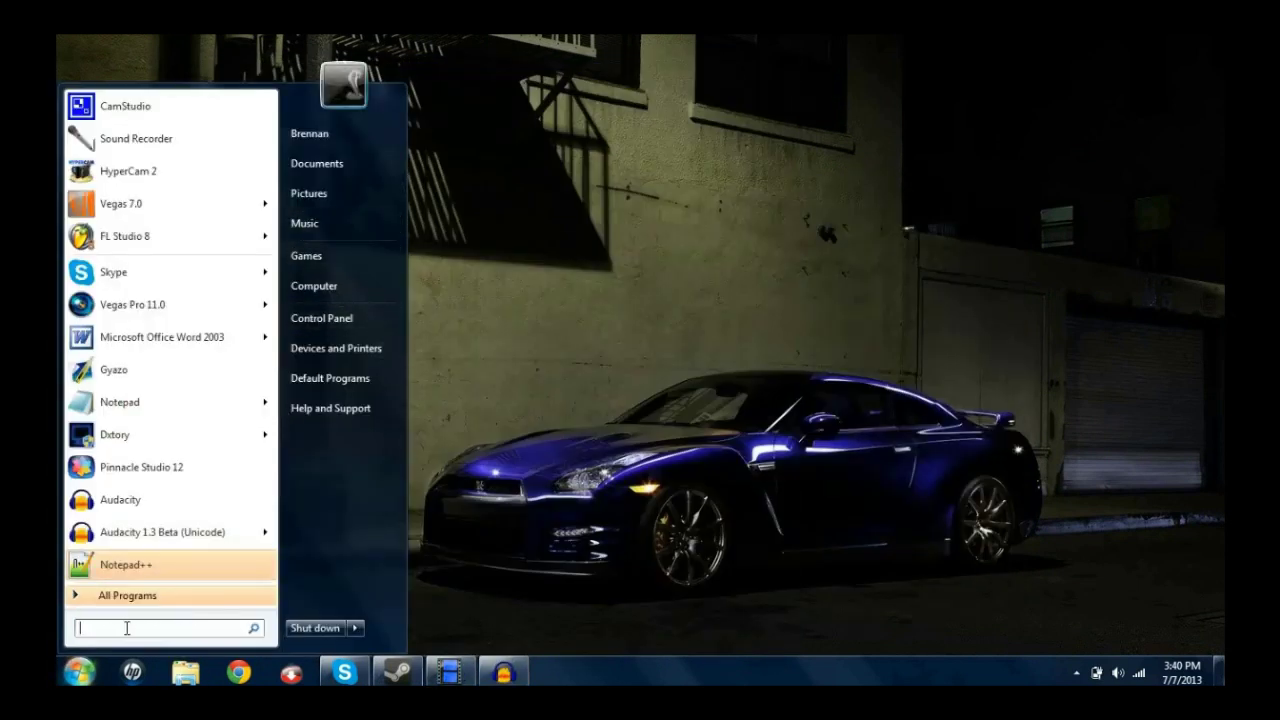
type("%a")
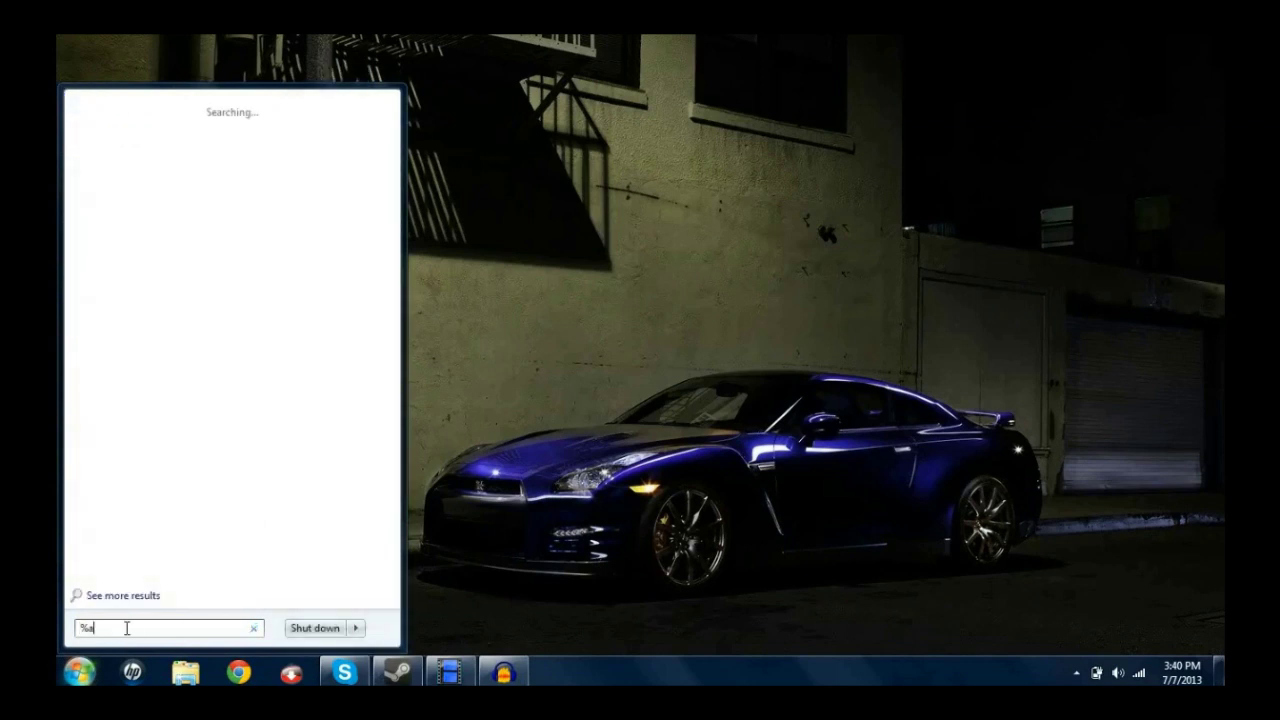
type("ppdata%")
key("Return")
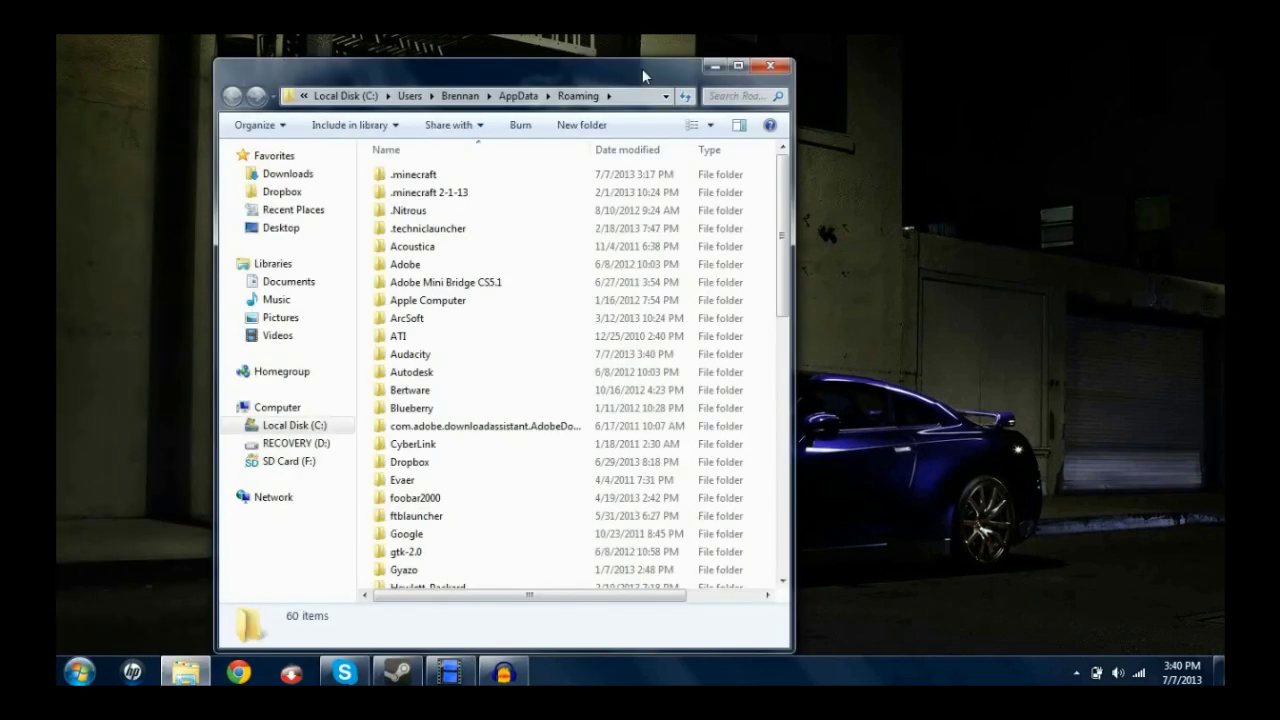
left_click_drag(643, 71, 689, 63)
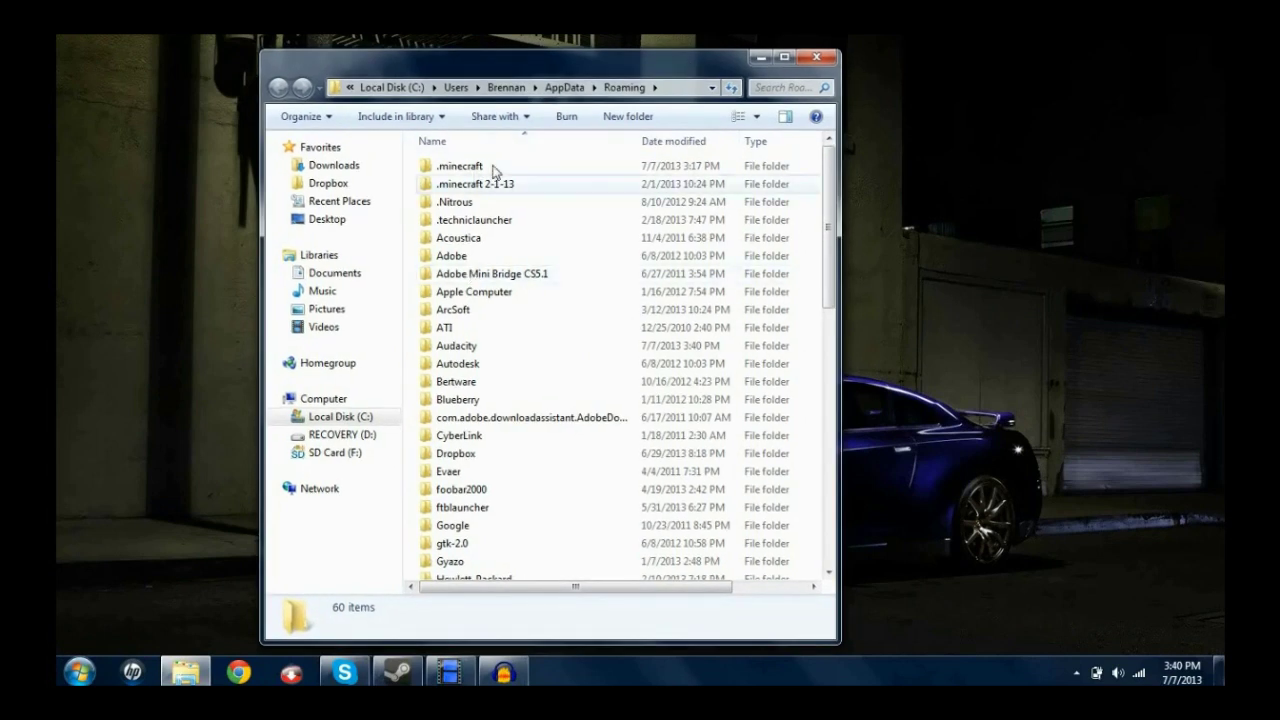
- Go into .minecraft > resourcepacks and open the MyMusic folder
double_click(640, 166)
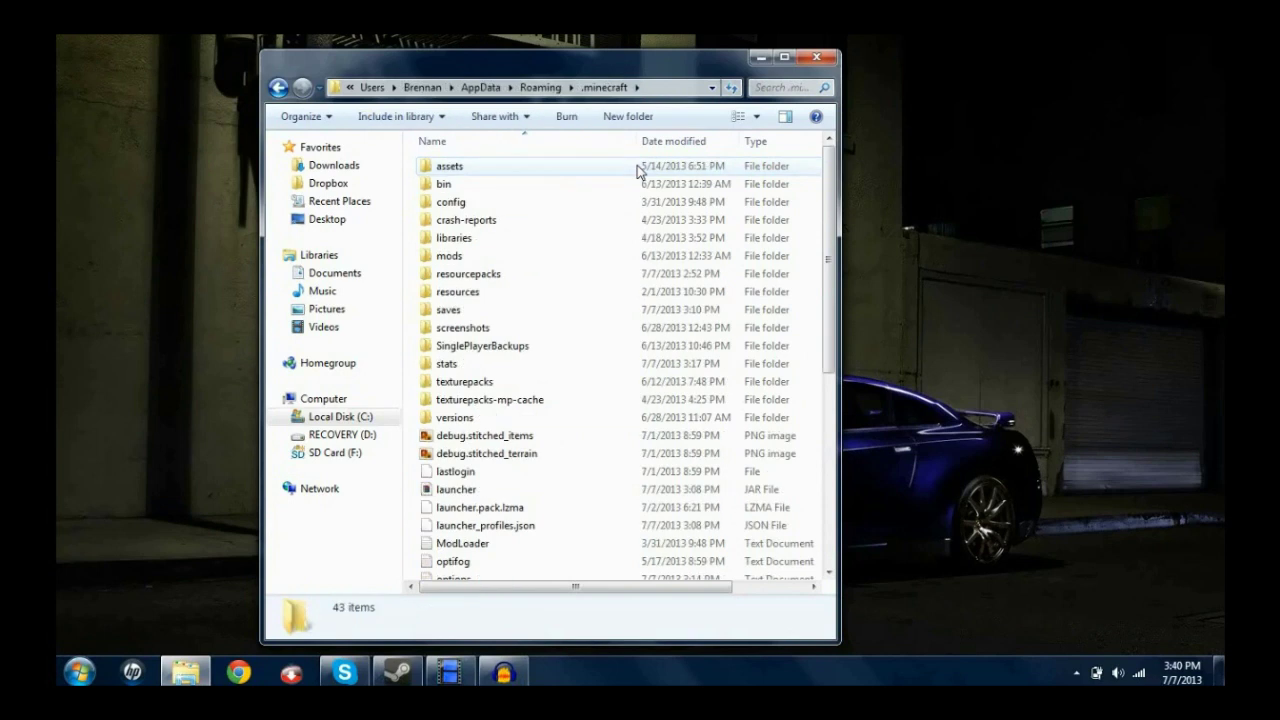
double_click(517, 277)
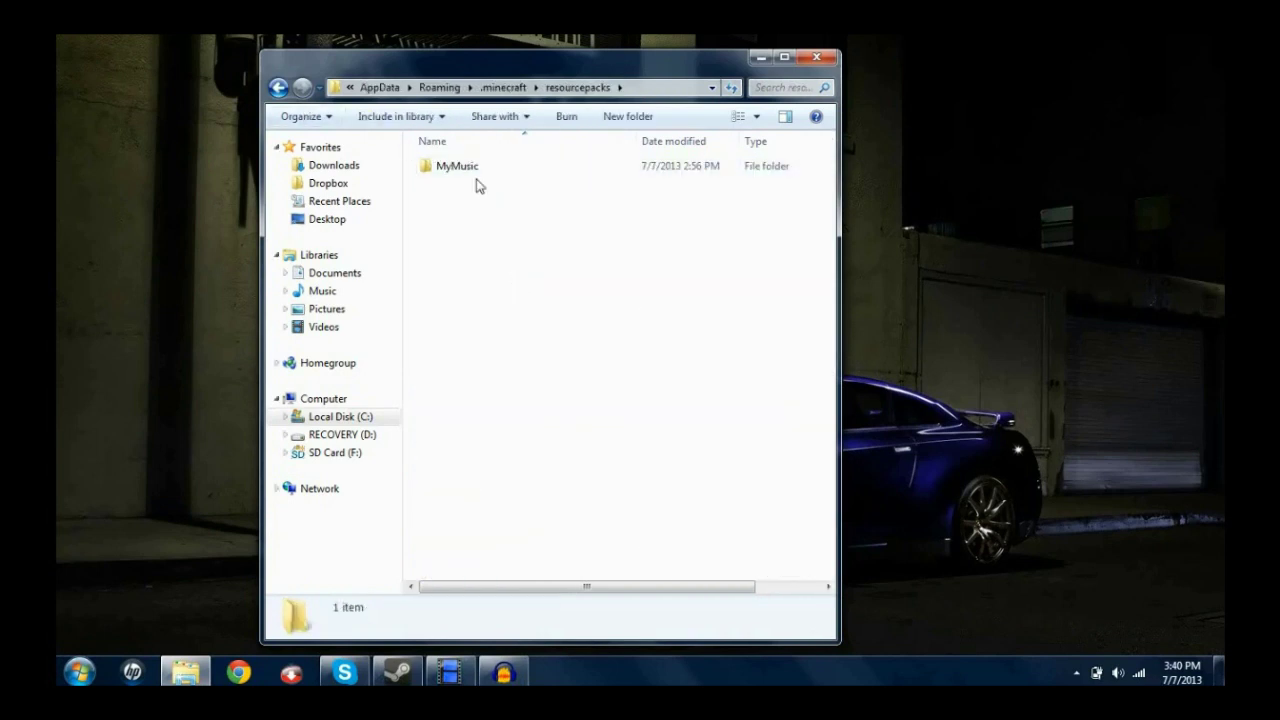
right_click(545, 241)
left_click(480, 188)
left_click(480, 166)
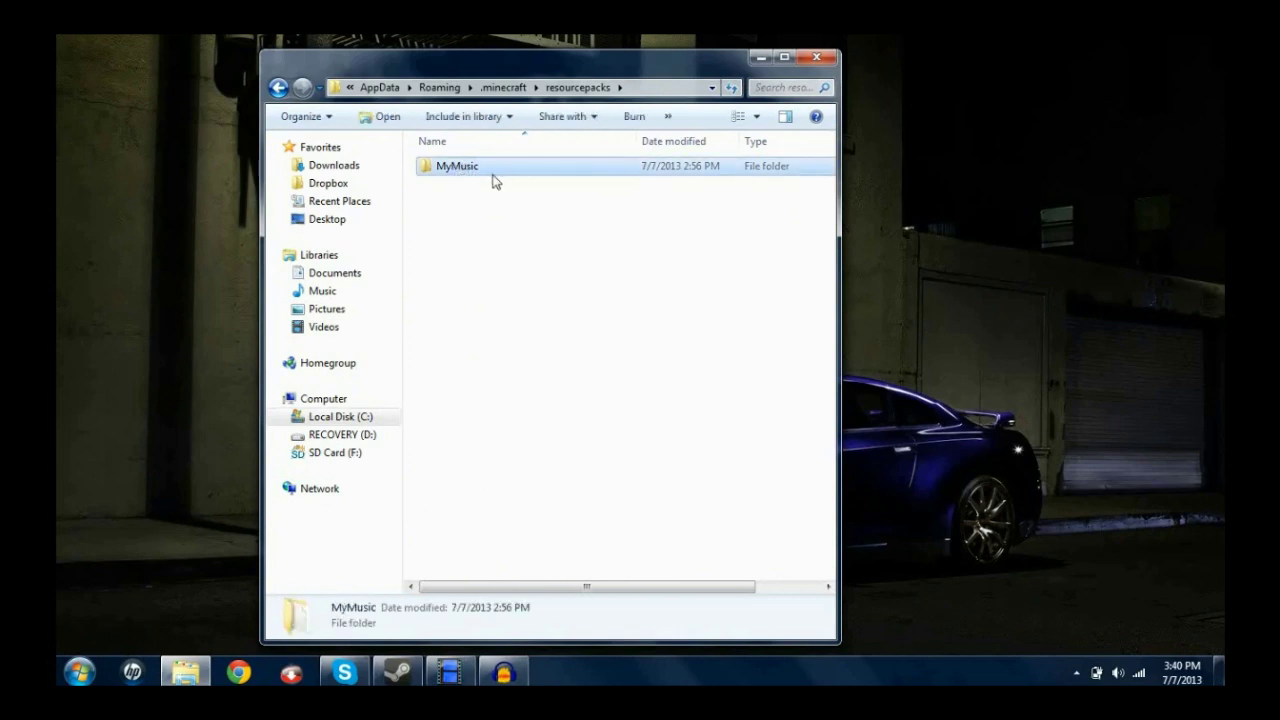
left_click(450, 180)
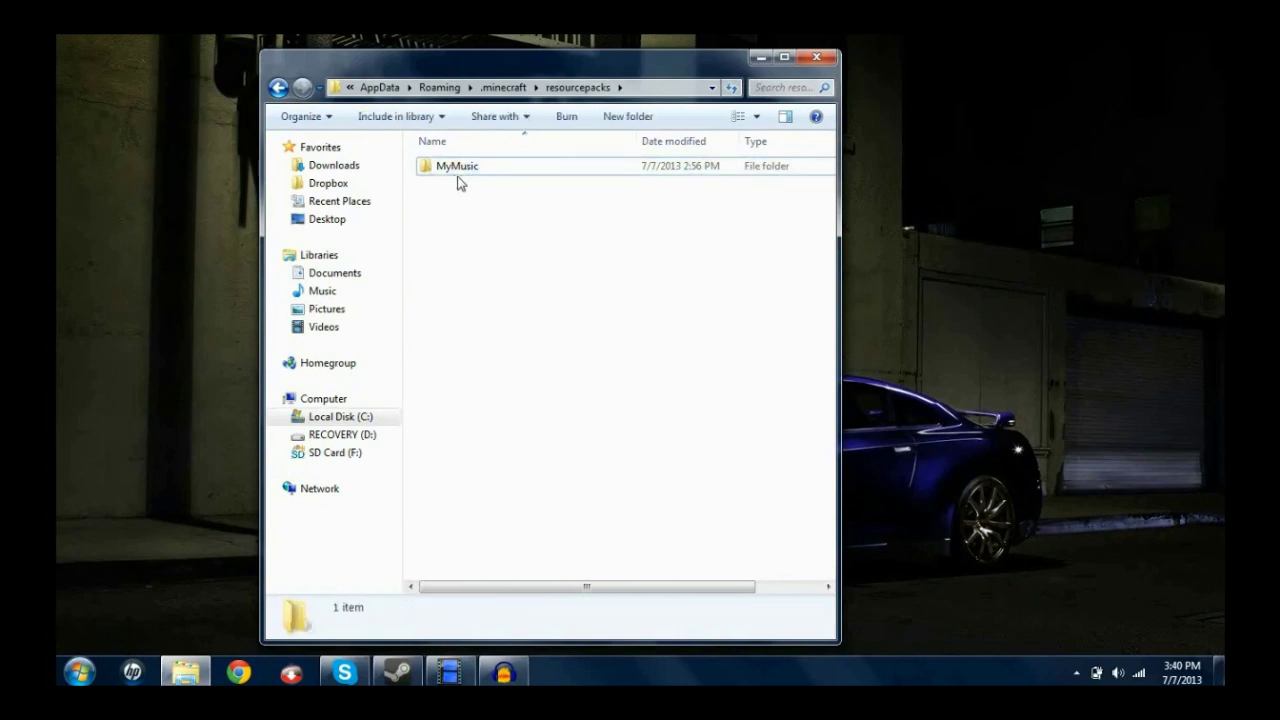
left_click(463, 178)
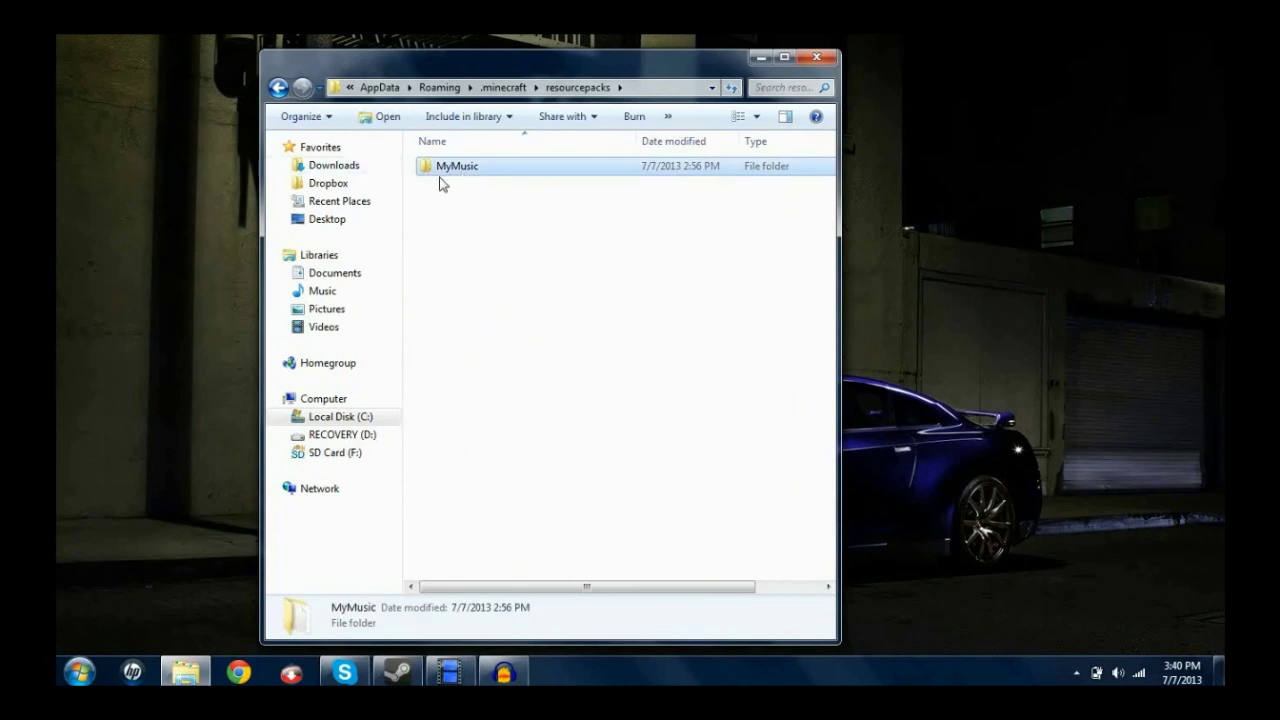
double_click(483, 165)
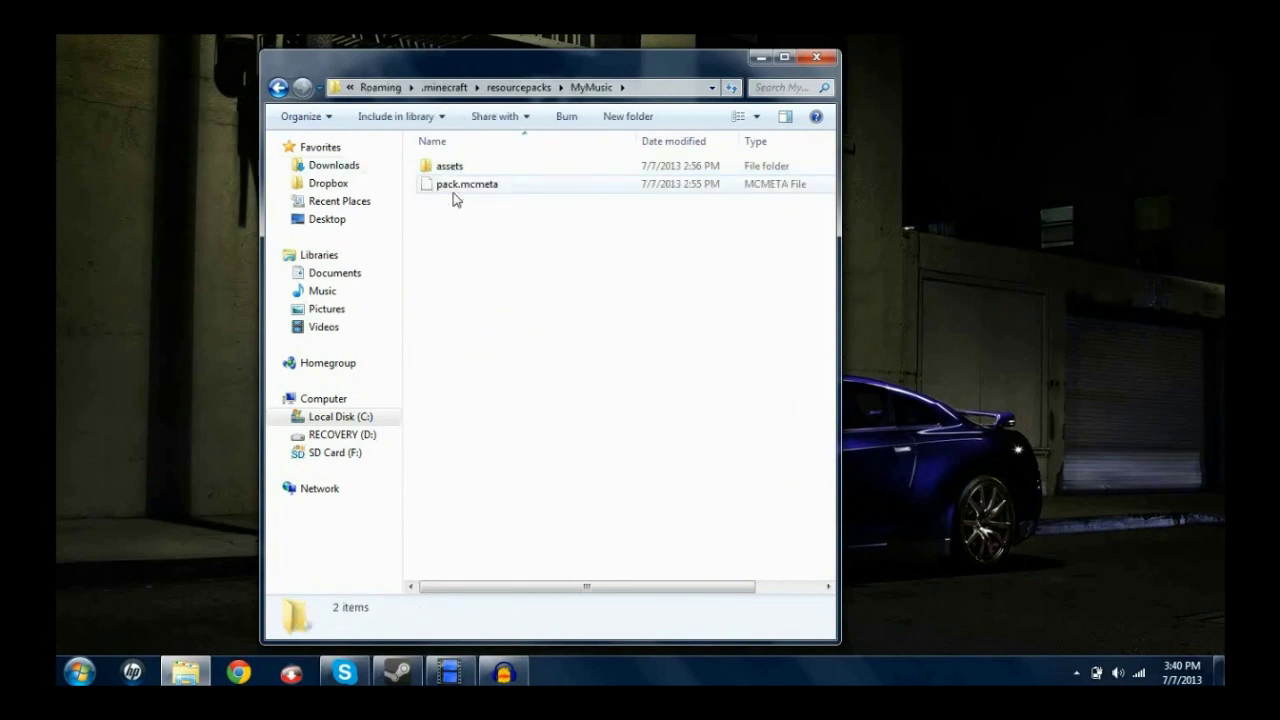
- Examine the contents of pack.mcmeta in Notepad++ and close the editor
left_click(478, 168)
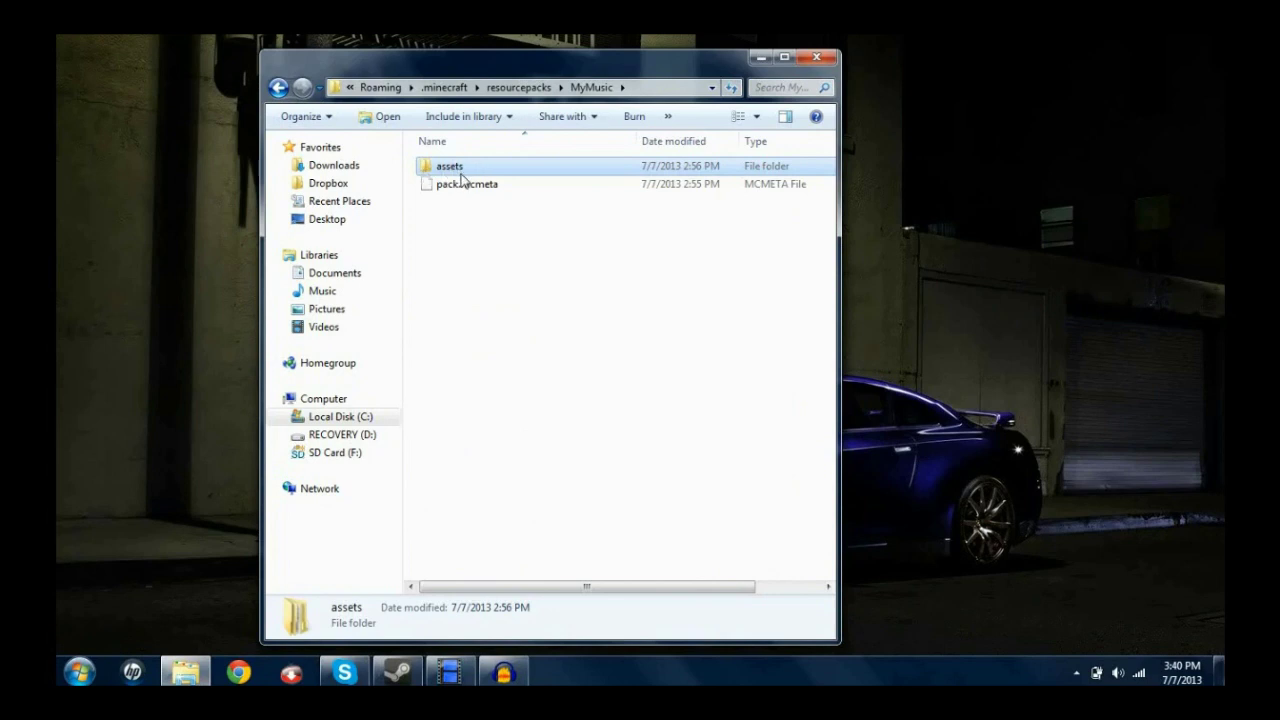
left_click(450, 192)
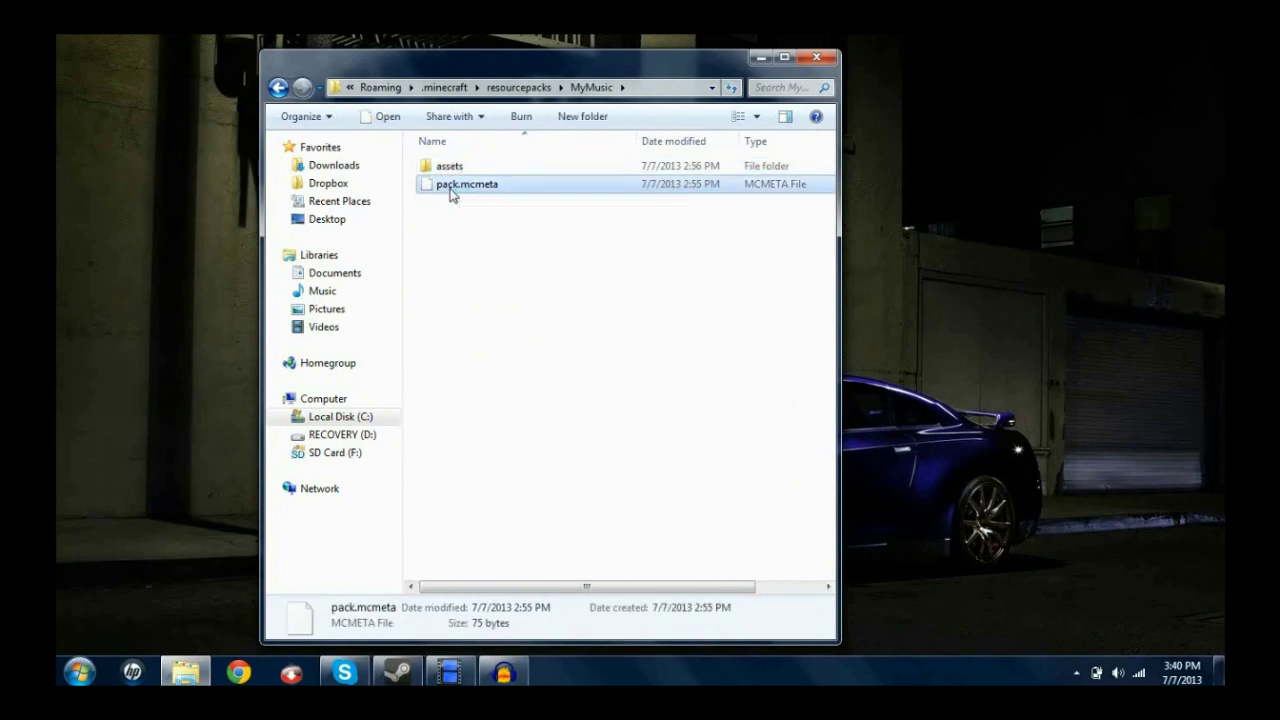
right_click(462, 195)
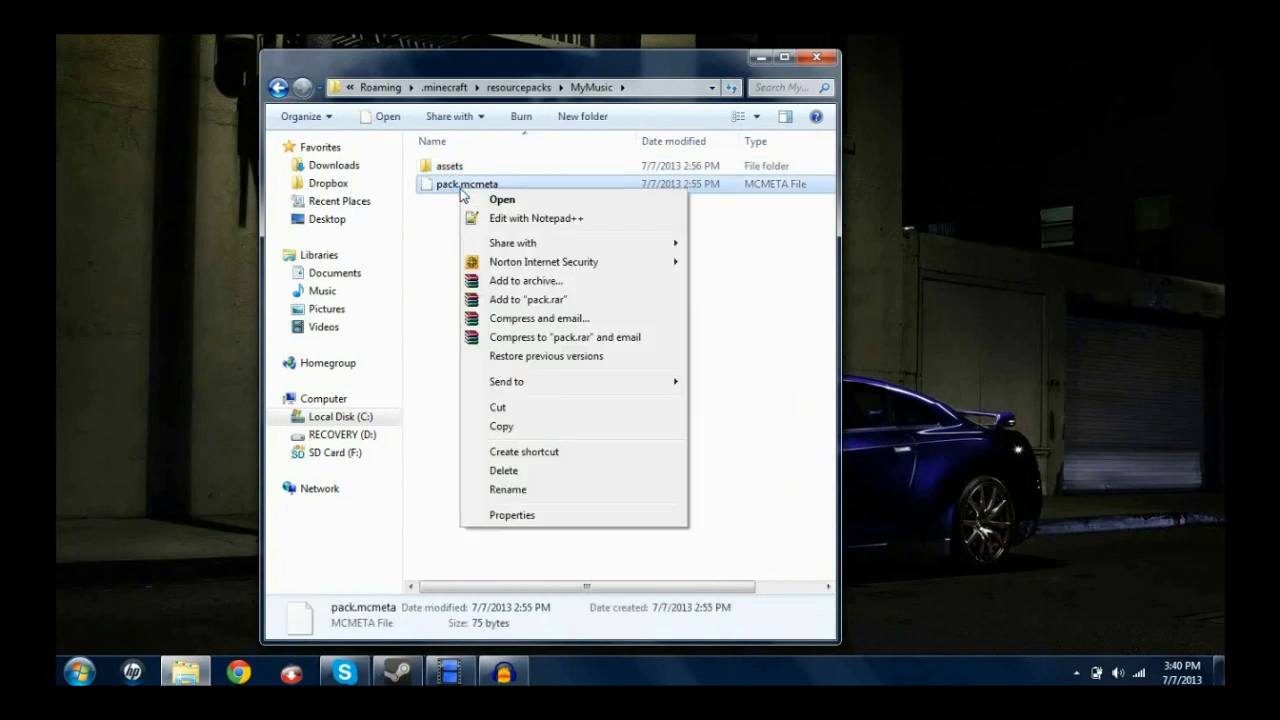
left_click(518, 220)
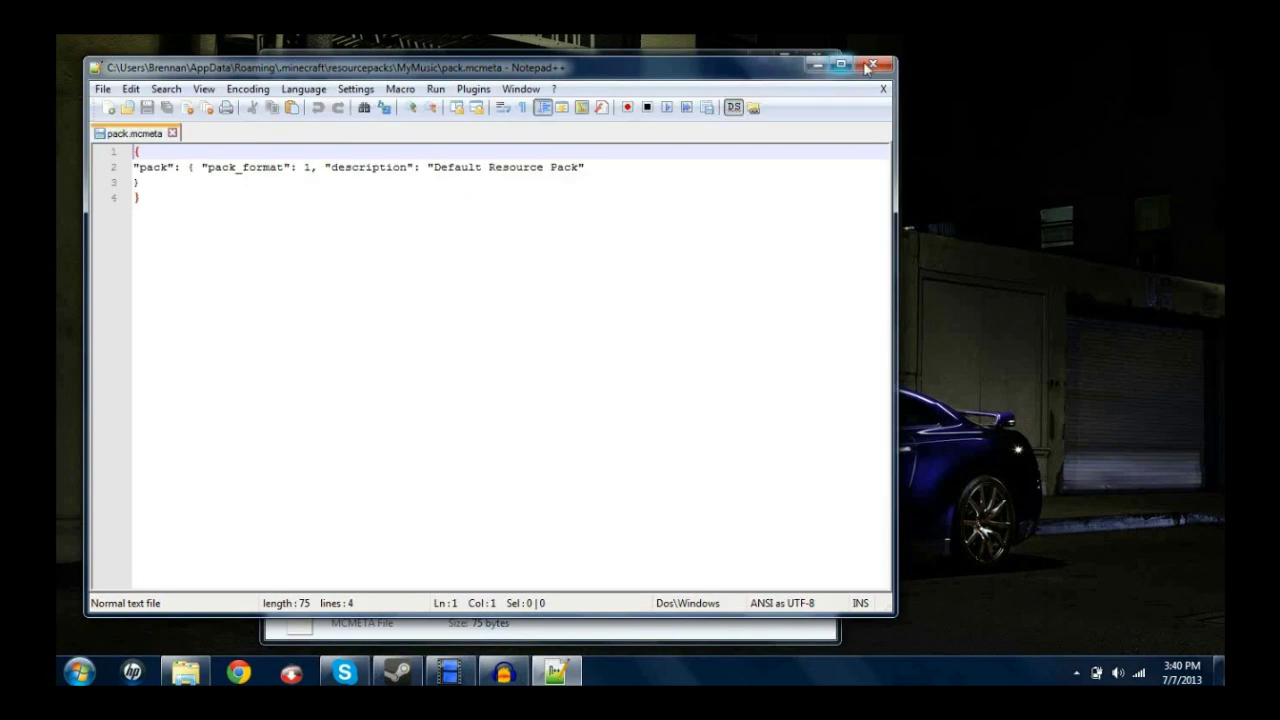
left_click(873, 67)
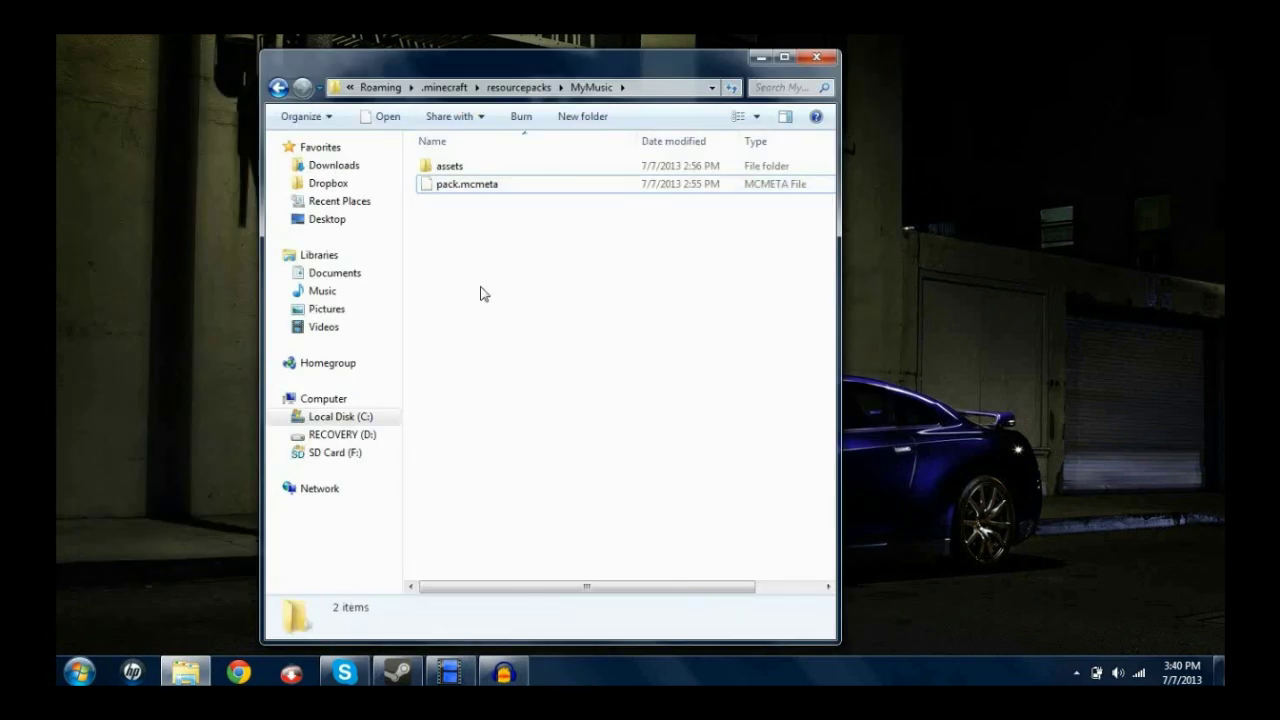
- Create a new text document in the MyMusic folder, open it in Notepad and paste the copied resource pack description code
right_click(481, 289)
mouse_move(700, 518)
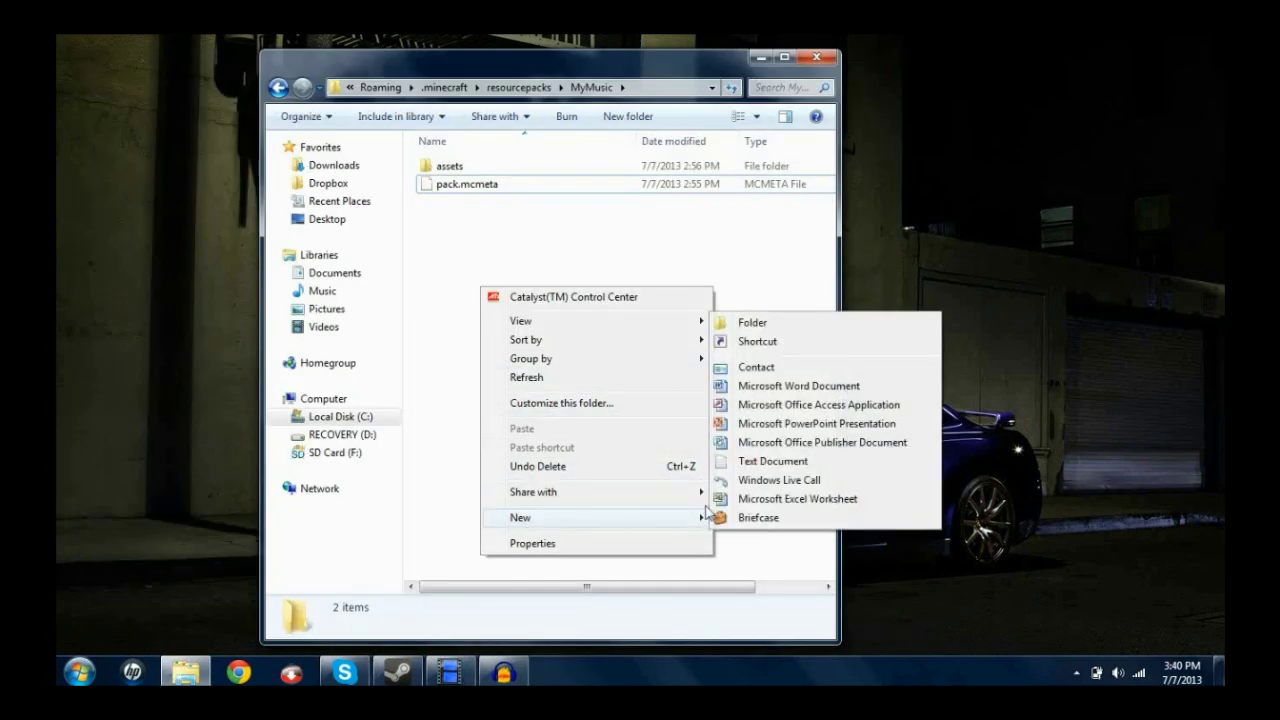
left_click(760, 462)
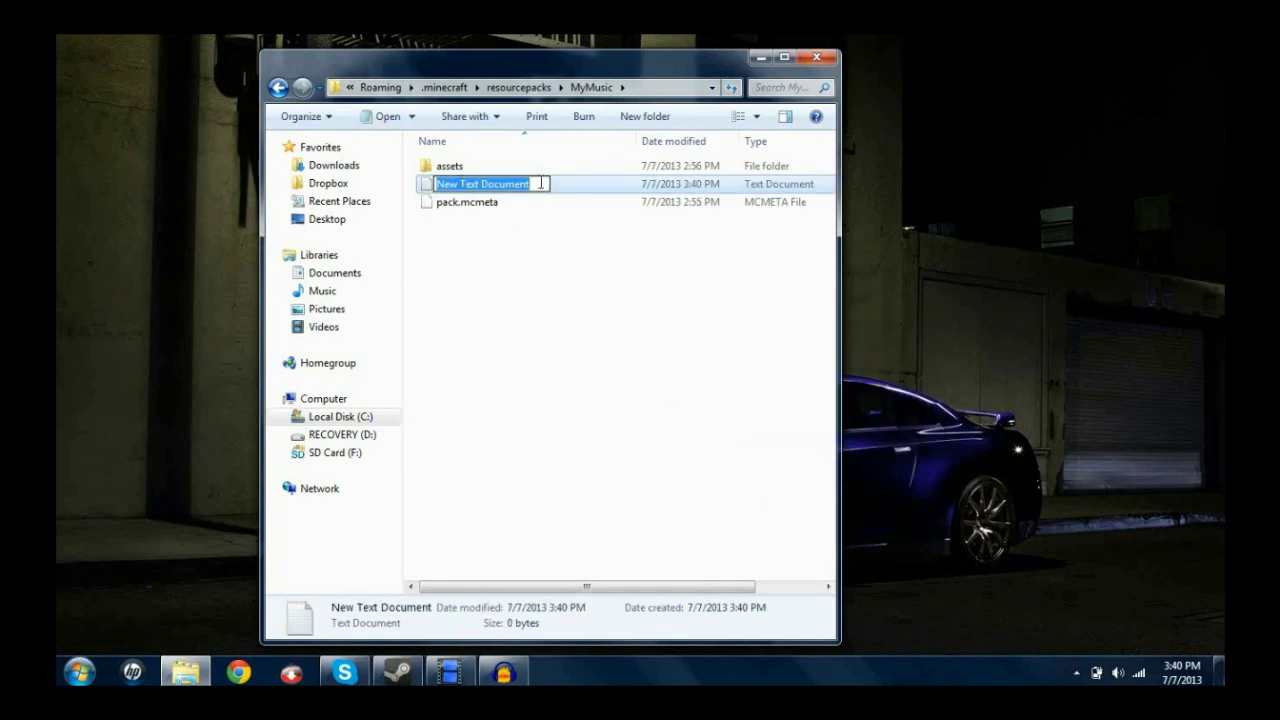
double_click(584, 184)
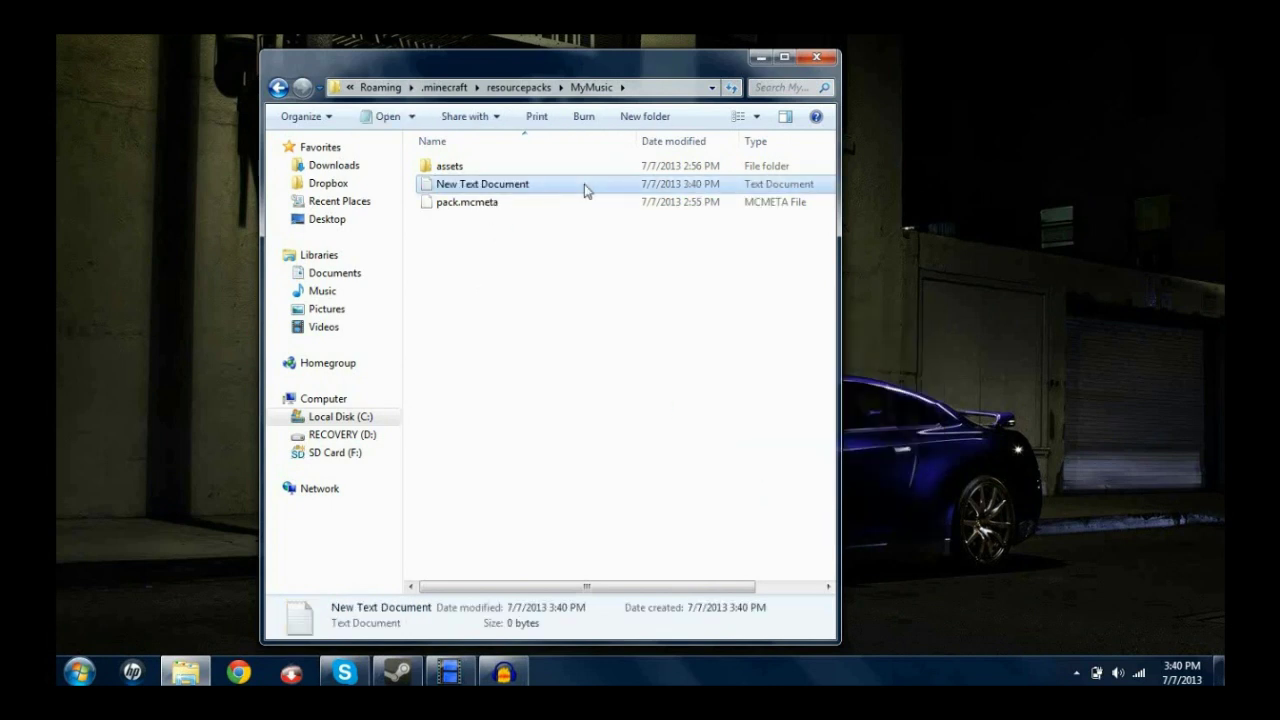
right_click(543, 241)
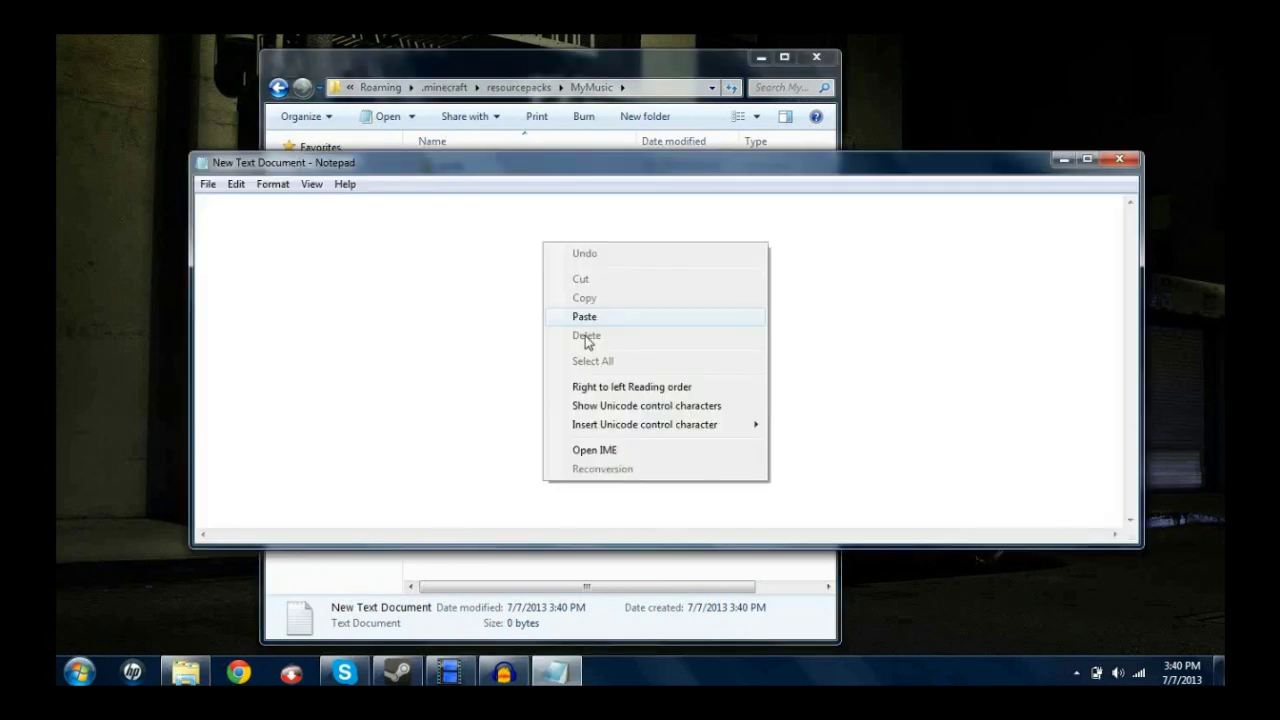
left_click(586, 314)
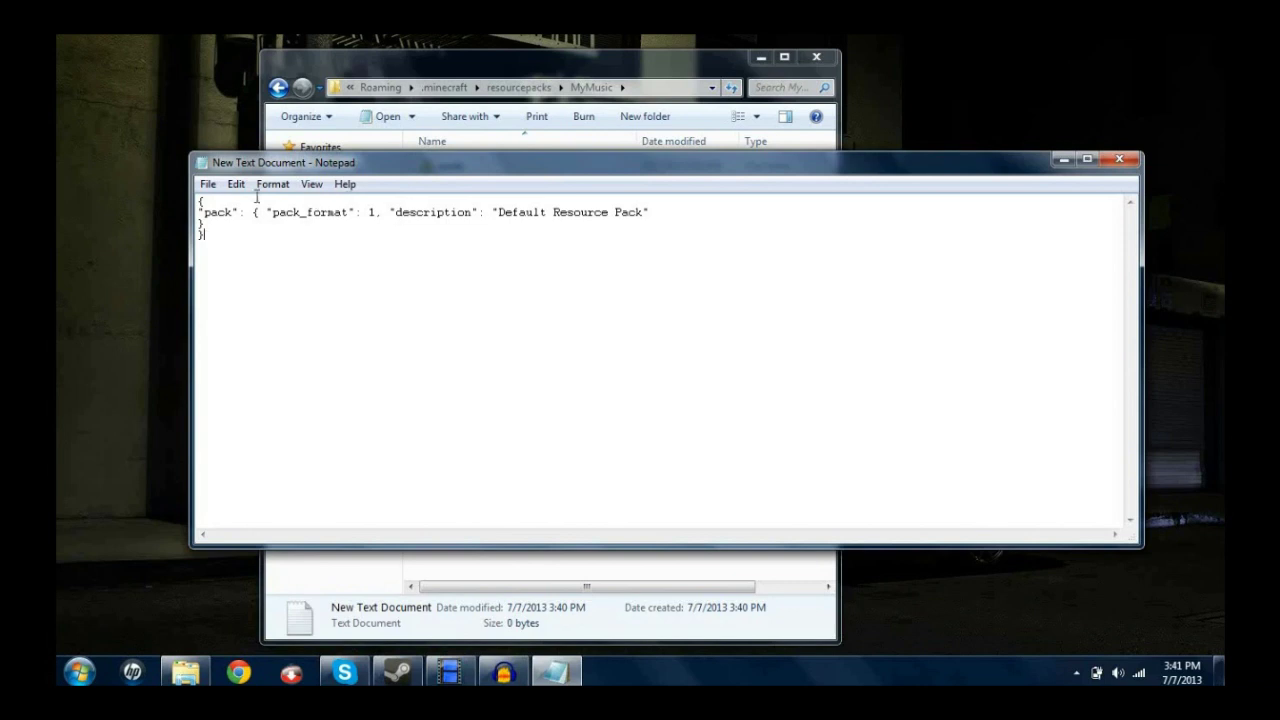
left_click_drag(274, 169, 280, 207)
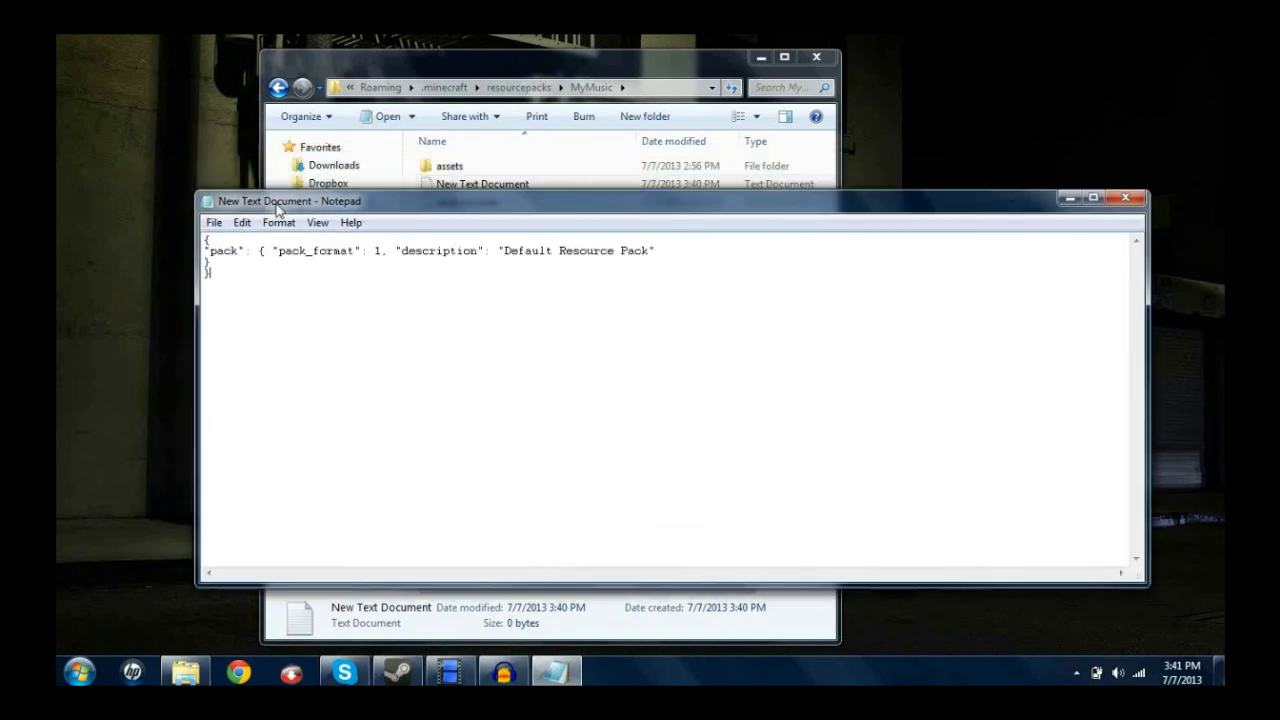
left_click(215, 224)
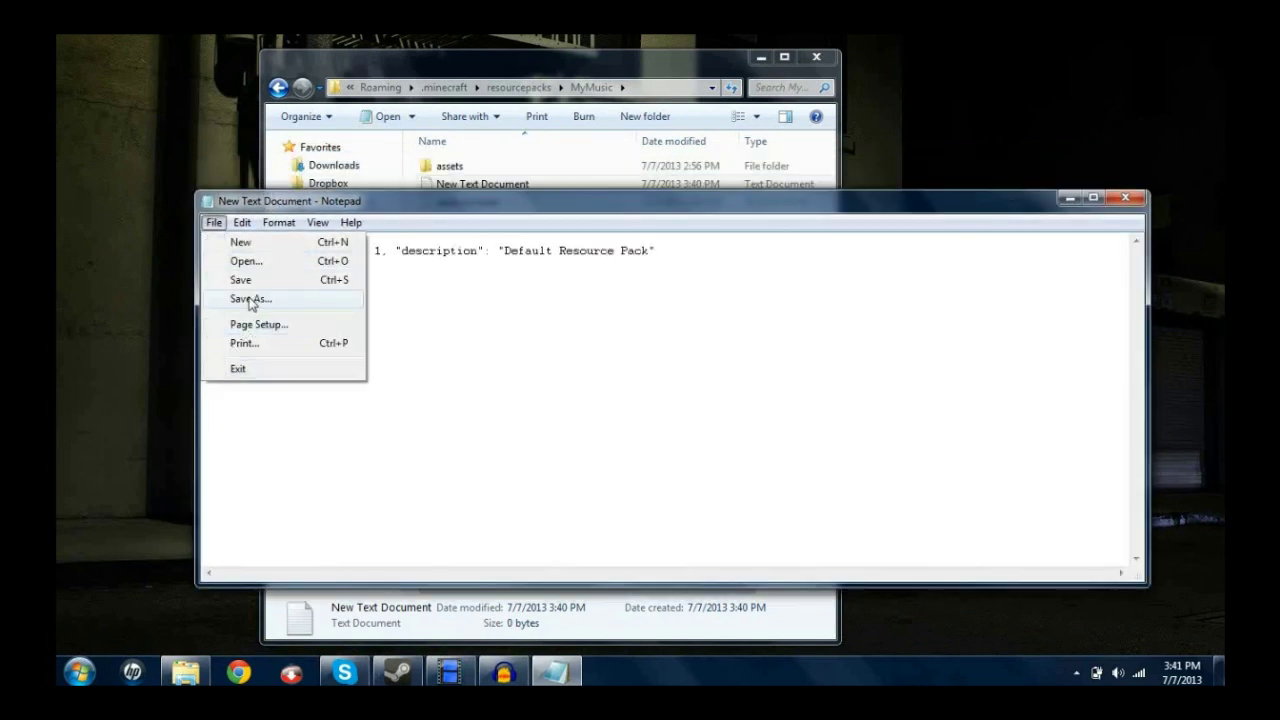
left_click(250, 300)
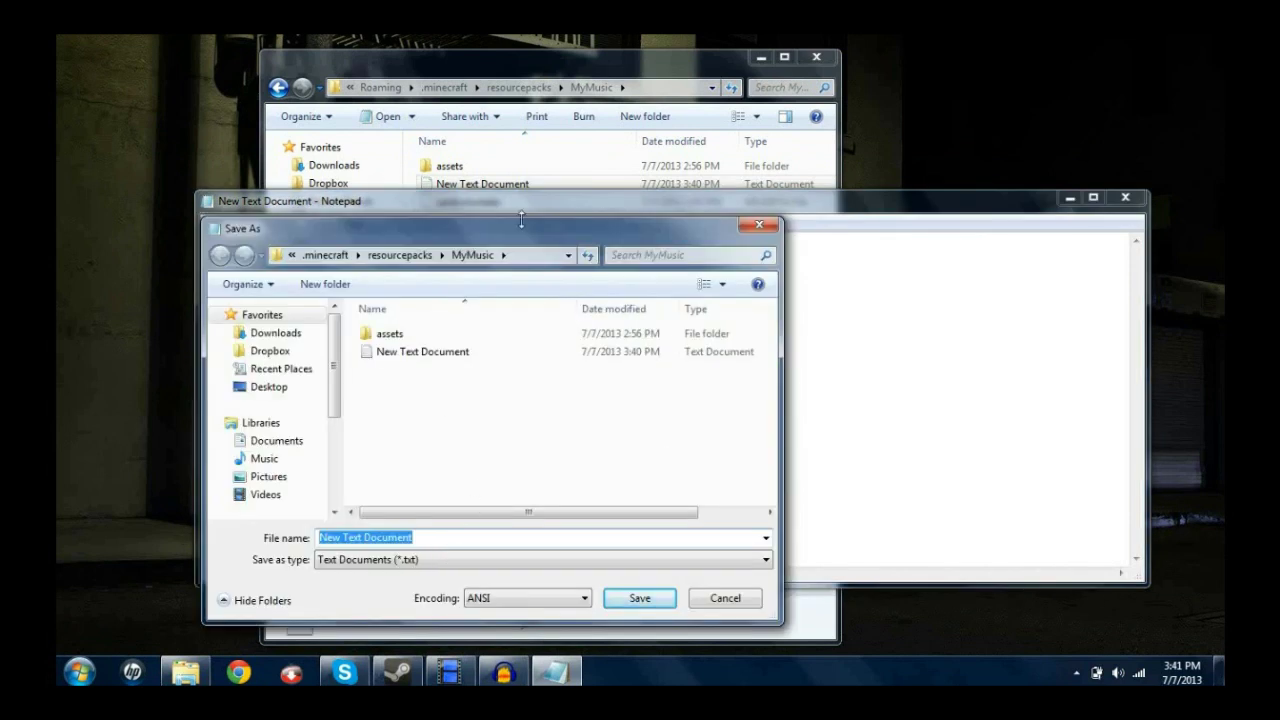
left_click(726, 598)
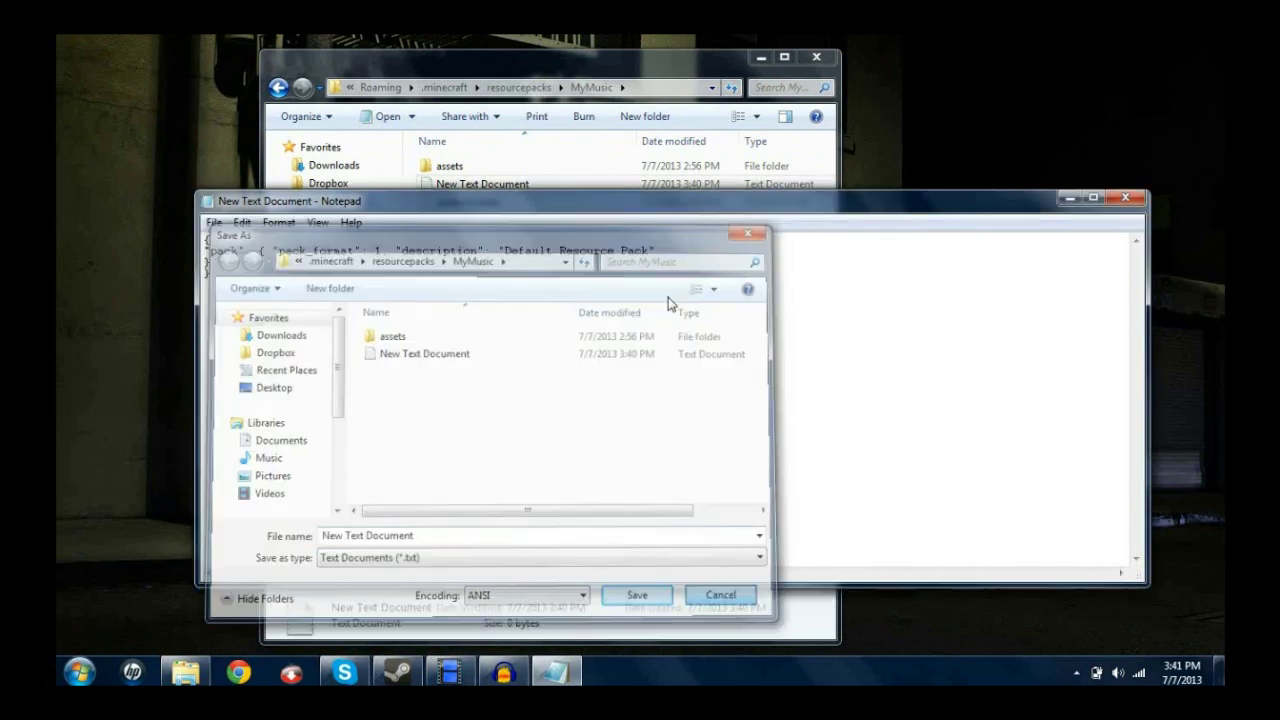
- Try to save the text in MyMusic as pack.mcmeta with the file type All Files, declining to replace the existing file
left_click_drag(695, 207, 687, 282)
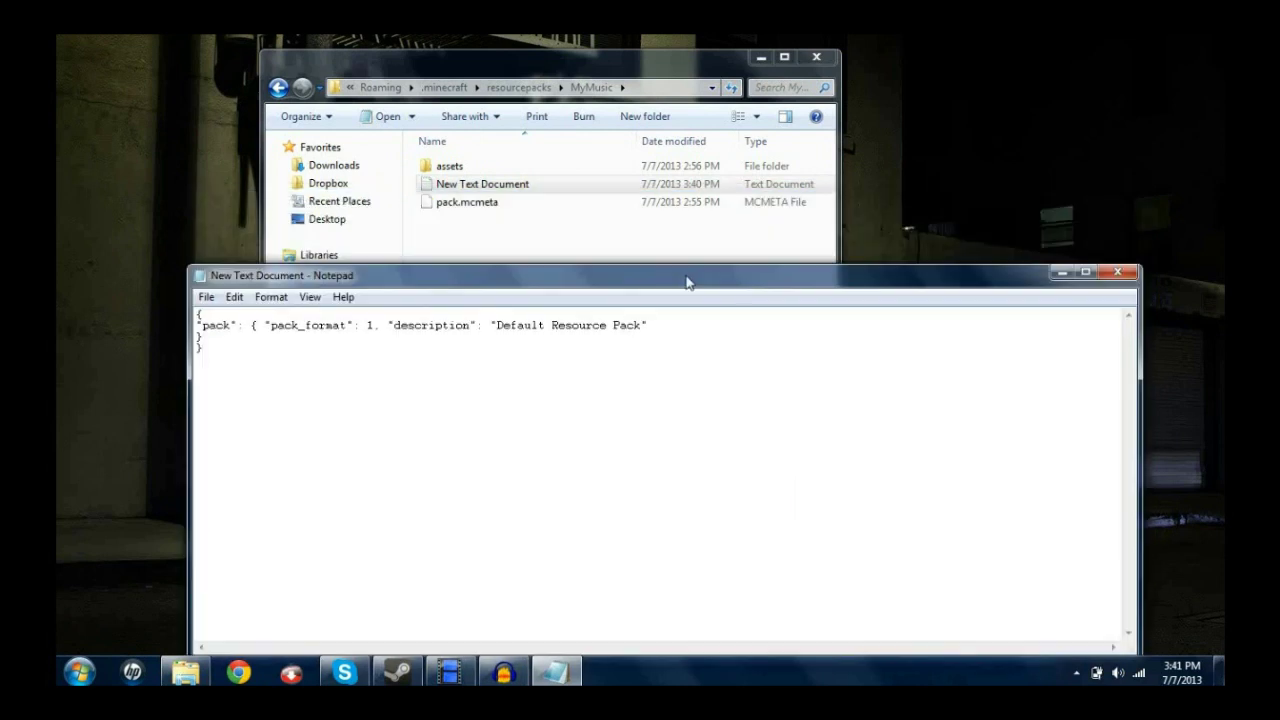
left_click(207, 297)
left_click(245, 376)
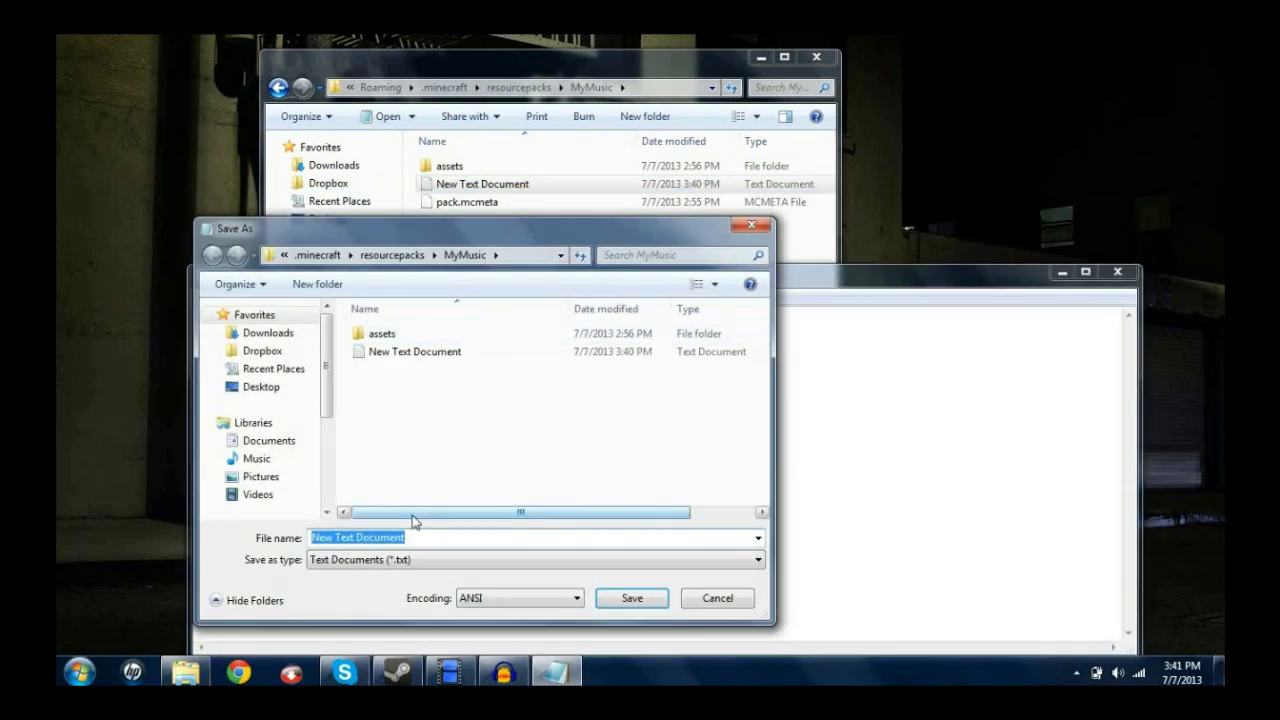
type("pack.")
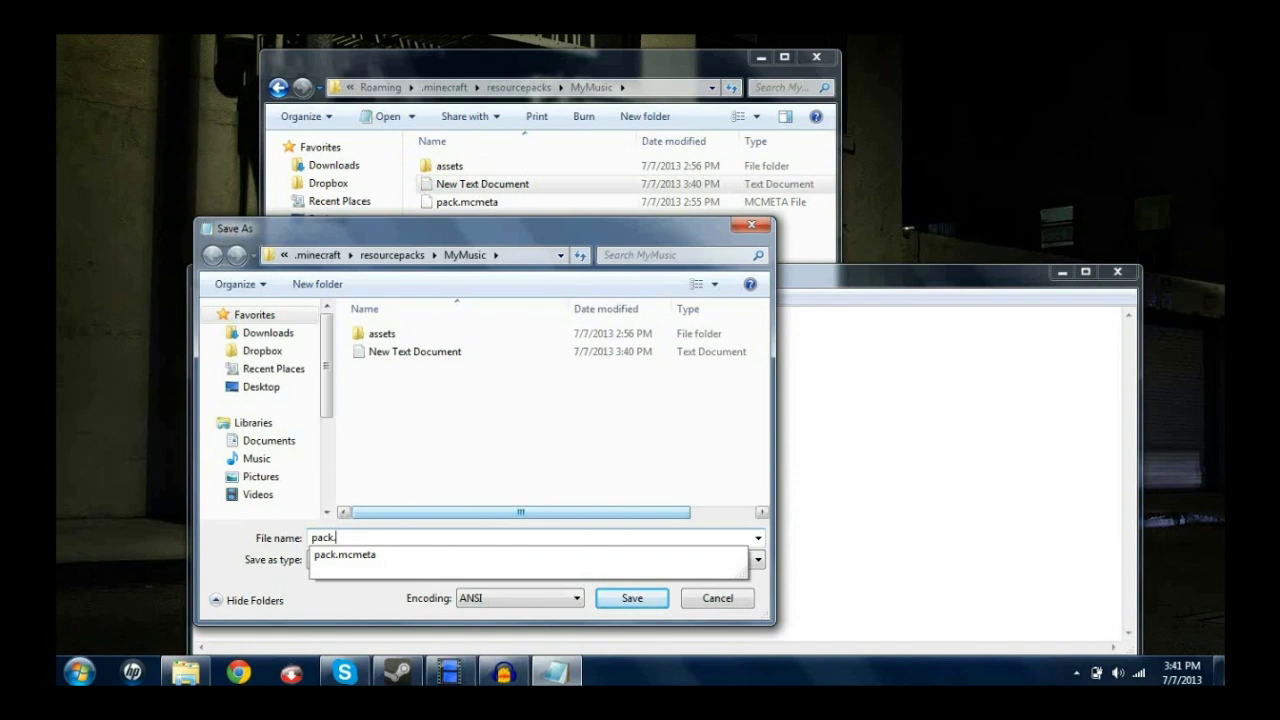
left_click(384, 555)
left_click(388, 561)
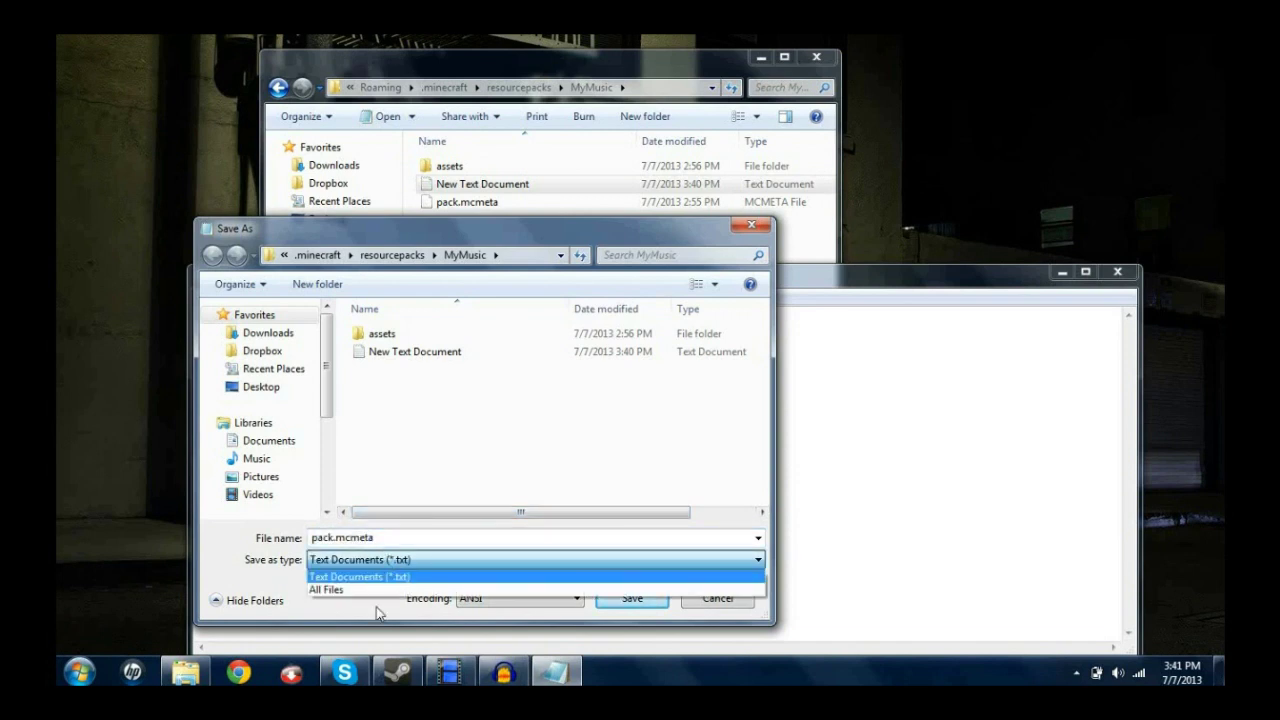
left_click(385, 589)
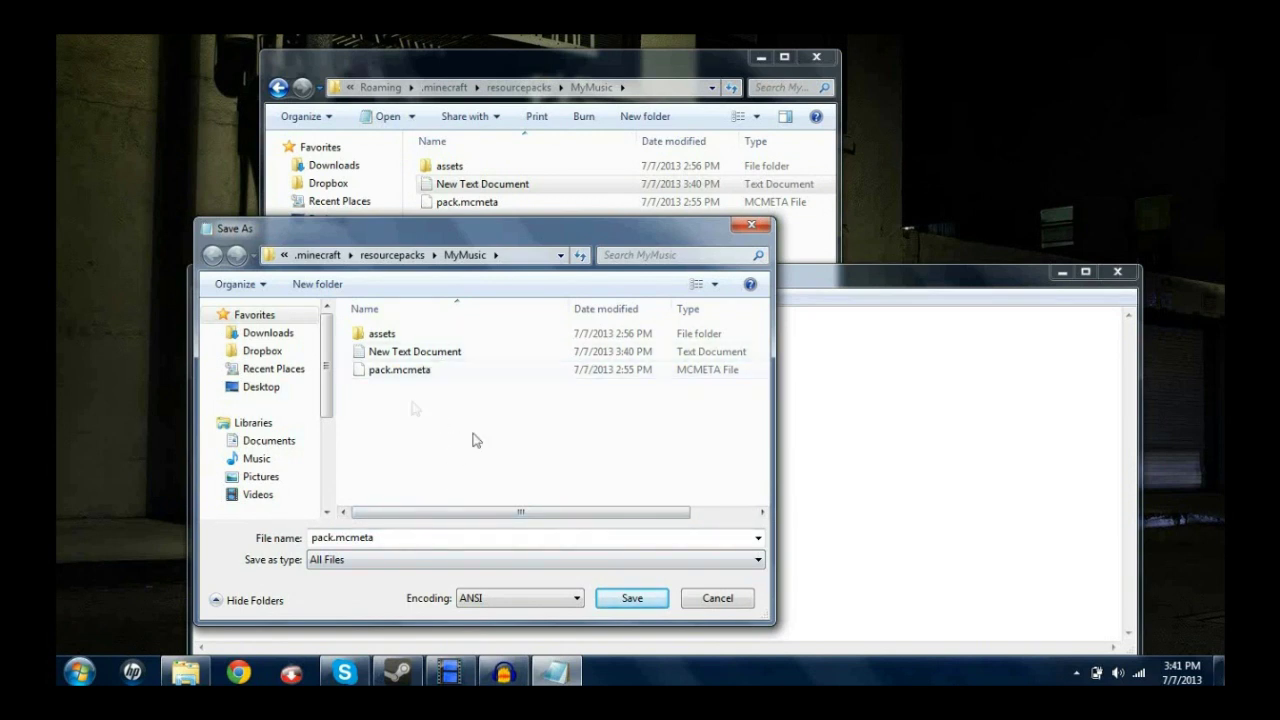
left_click(632, 600)
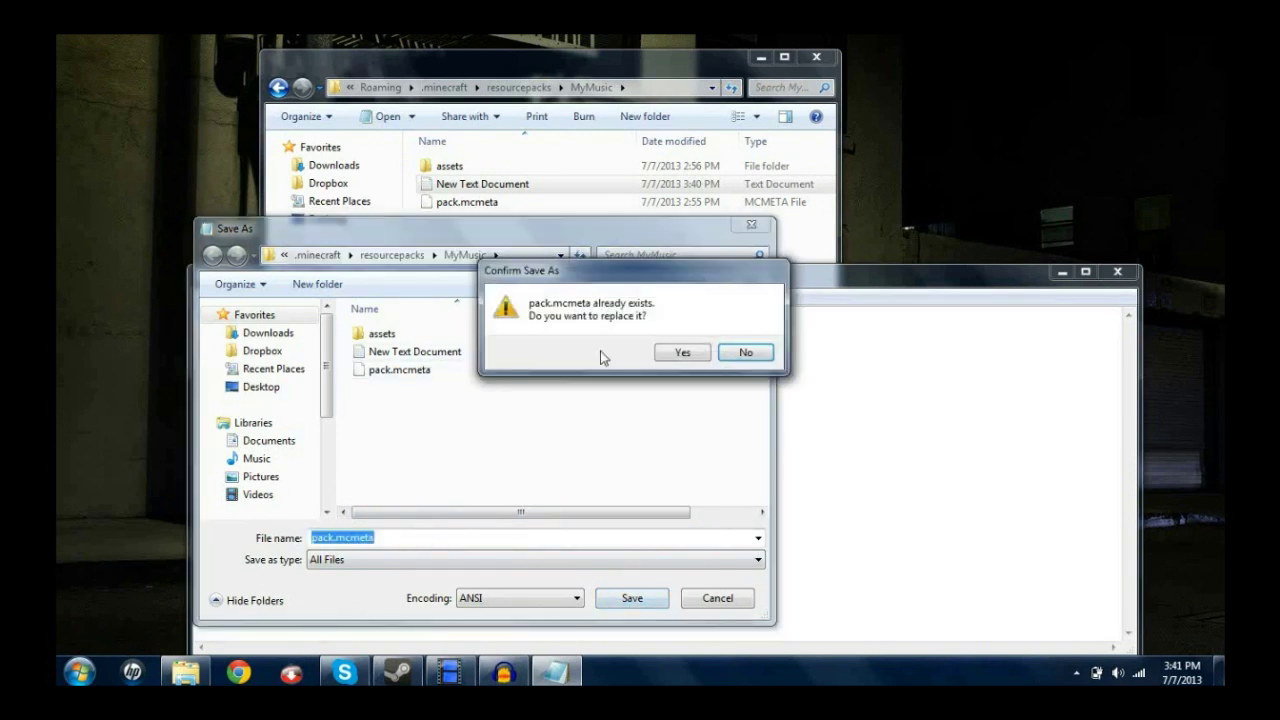
left_click(745, 353)
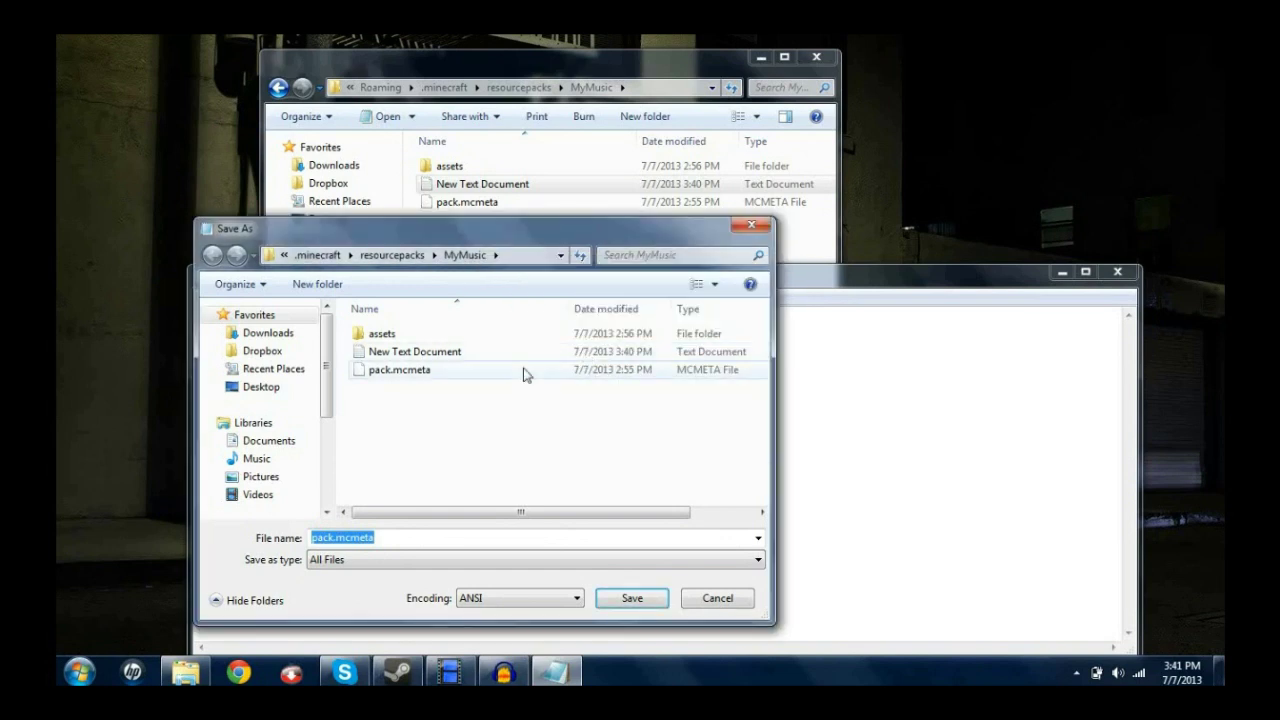
- Abandon saving the new text document, close Notepad without saving and delete New Text Document from the MyMusic folder
left_click(717, 598)
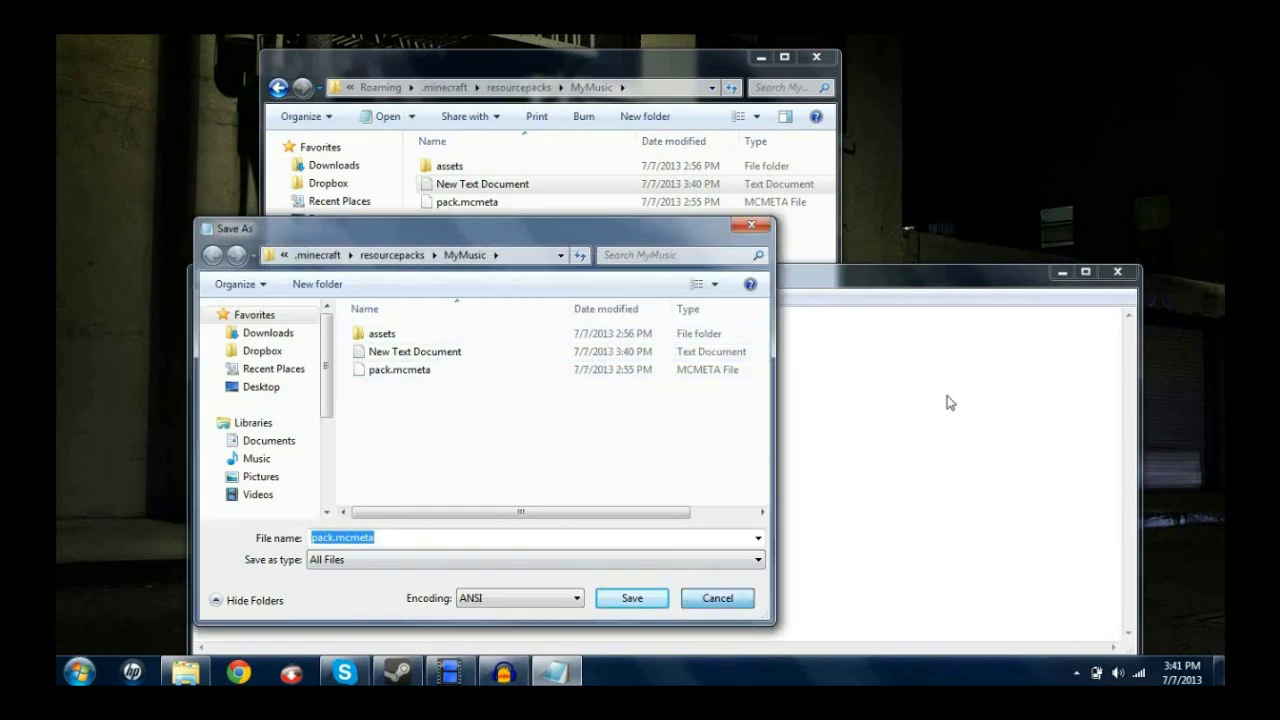
left_click(1117, 271)
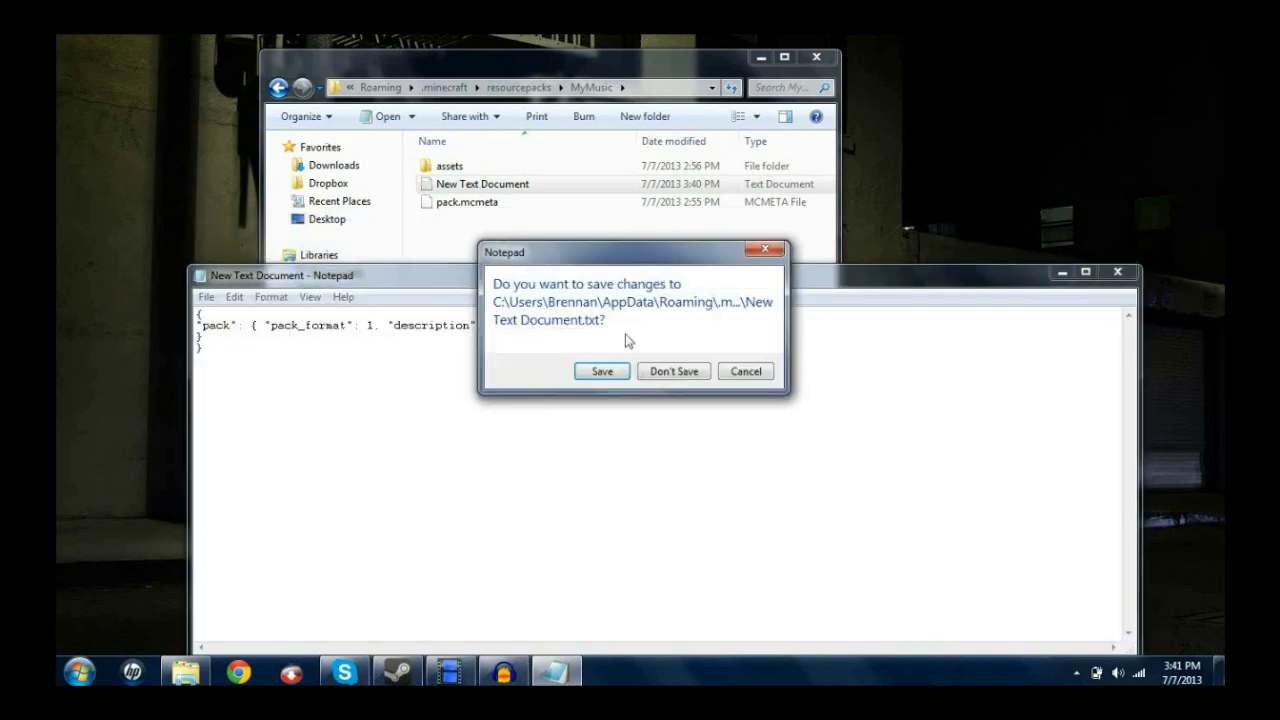
left_click(673, 371)
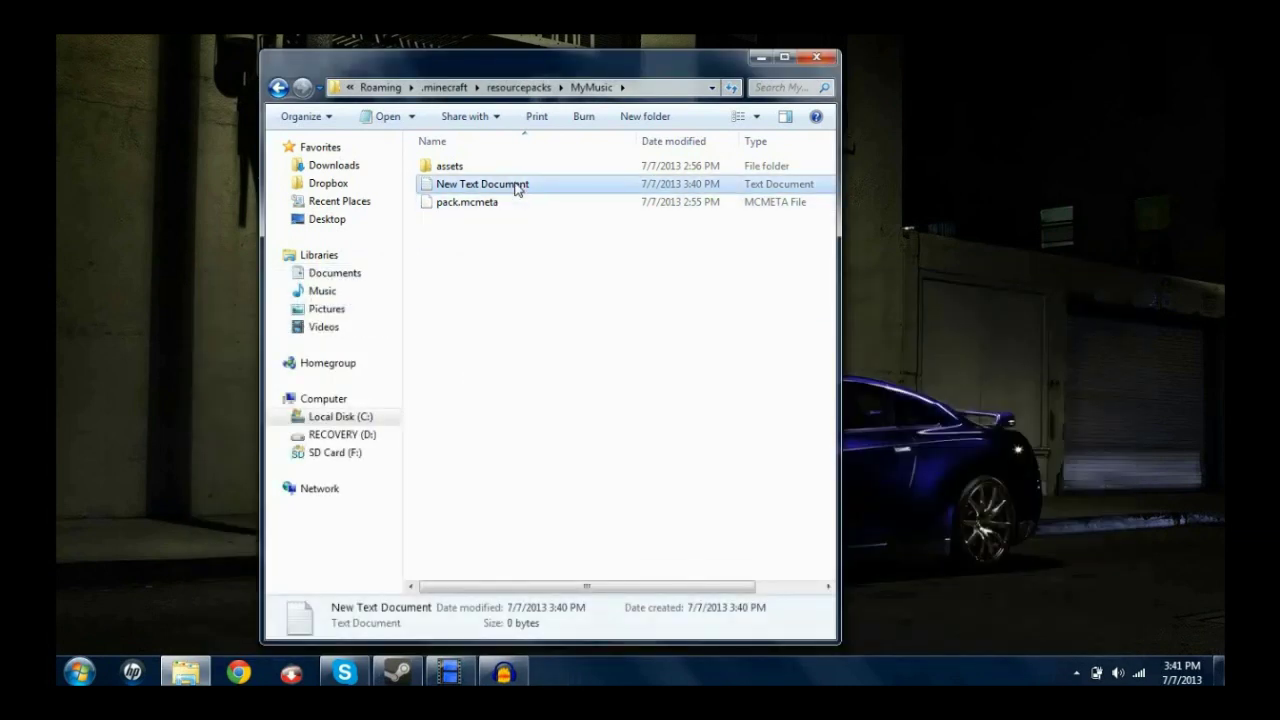
key("Delete")
left_click(678, 421)
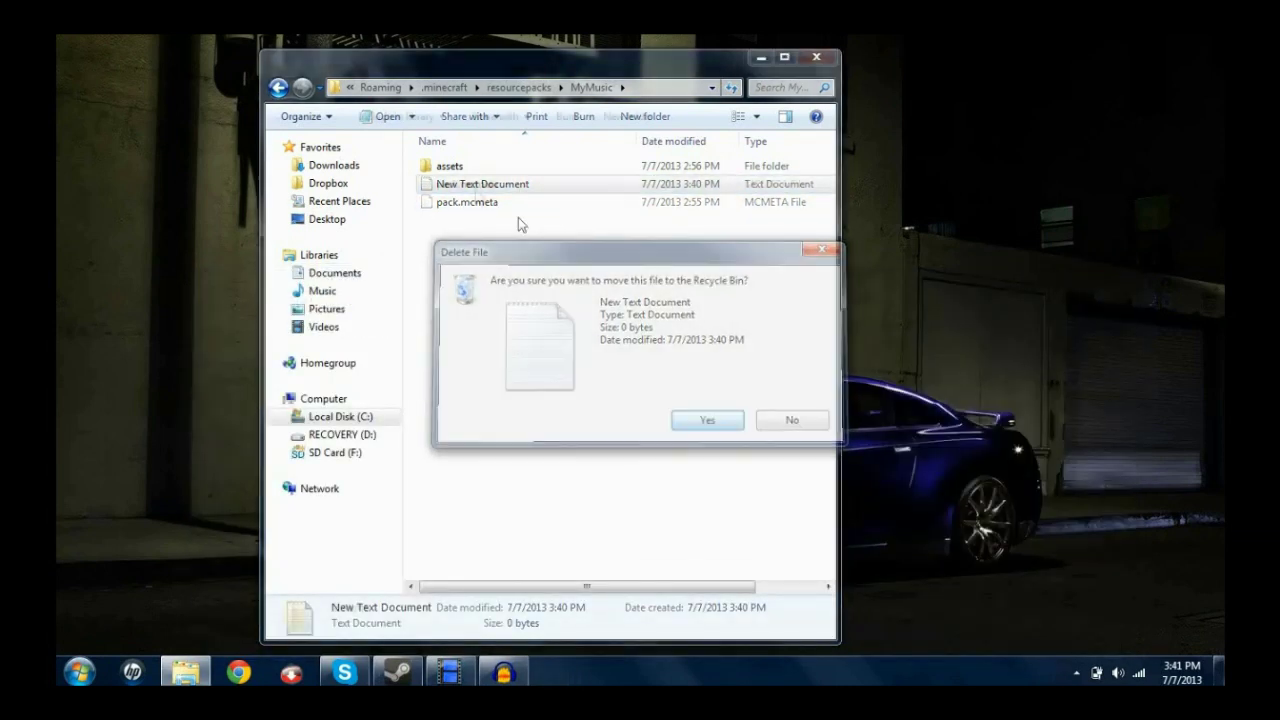
- Go into assets > minecraft and open the records folder of the MyMusic resource pack
left_click(458, 200)
left_click(465, 170)
double_click(465, 170)
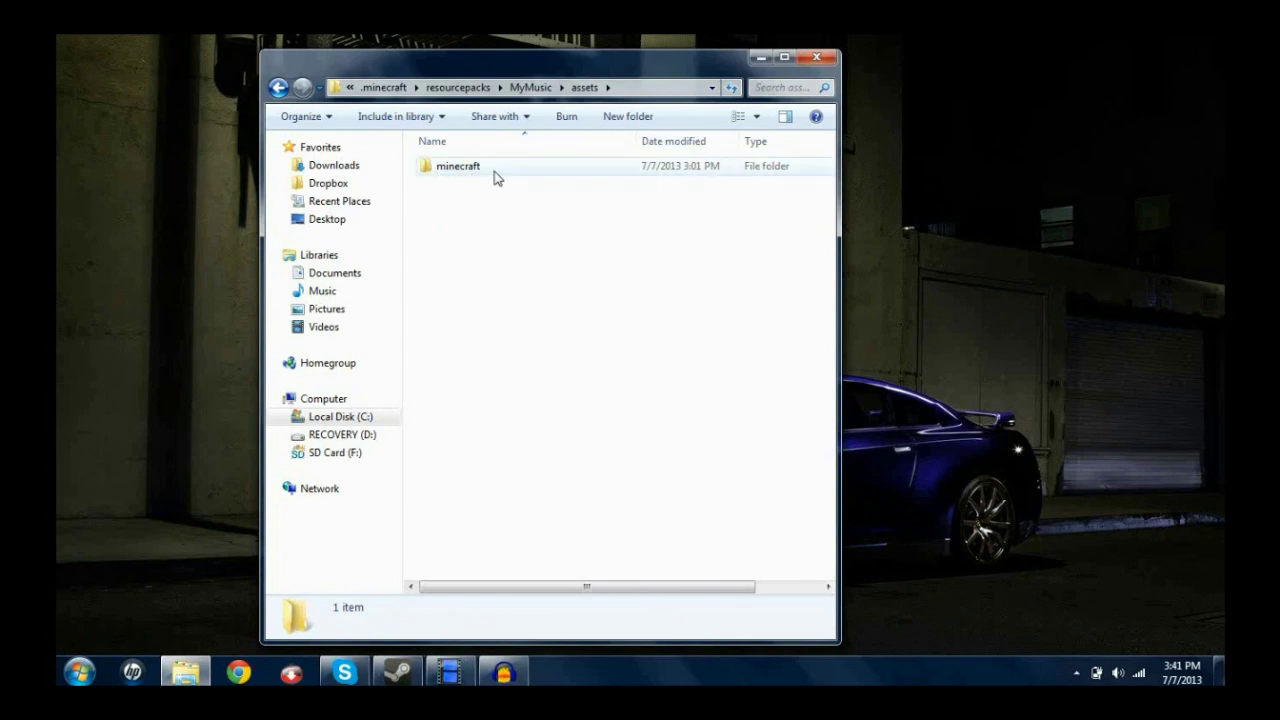
double_click(455, 172)
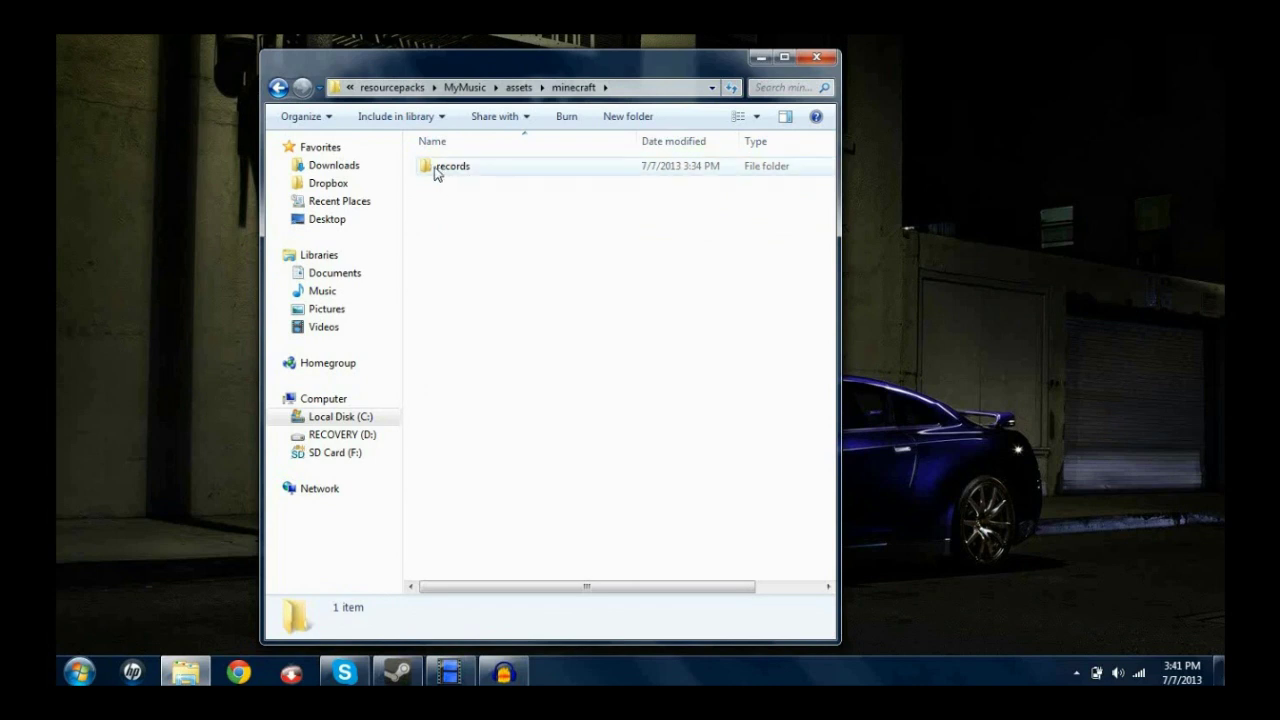
double_click(505, 175)
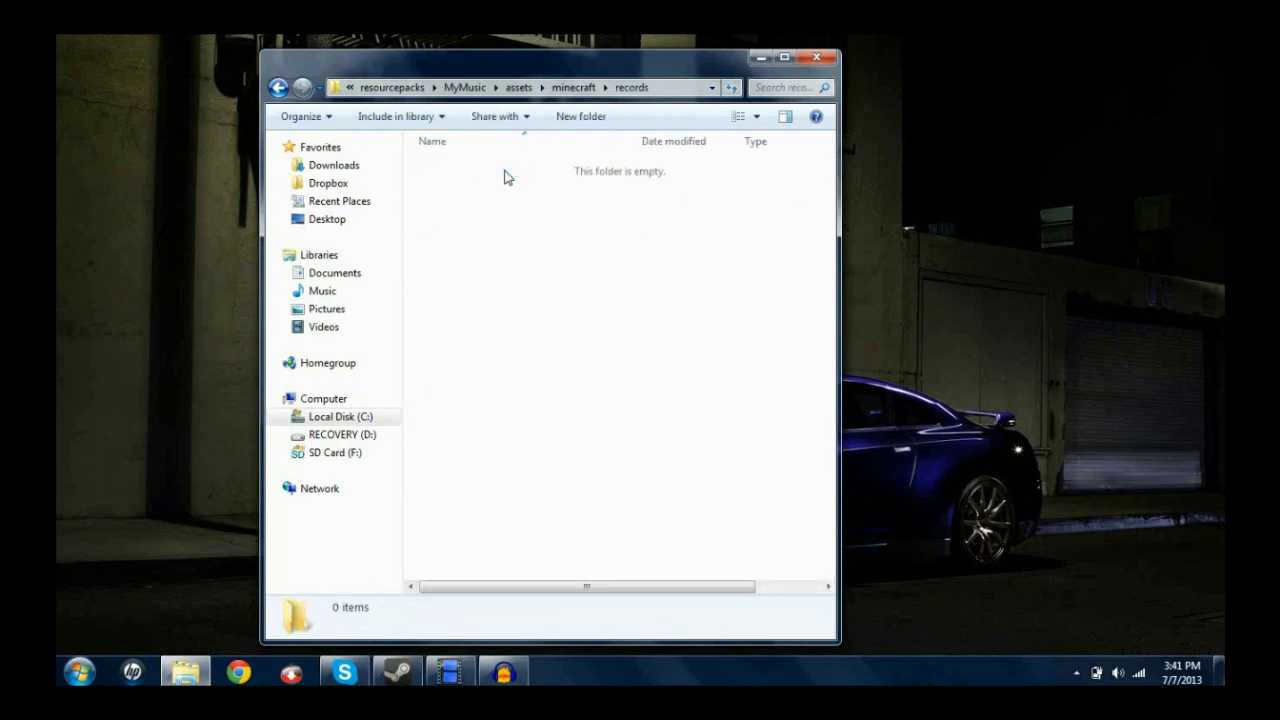
left_click_drag(566, 57, 553, 56)
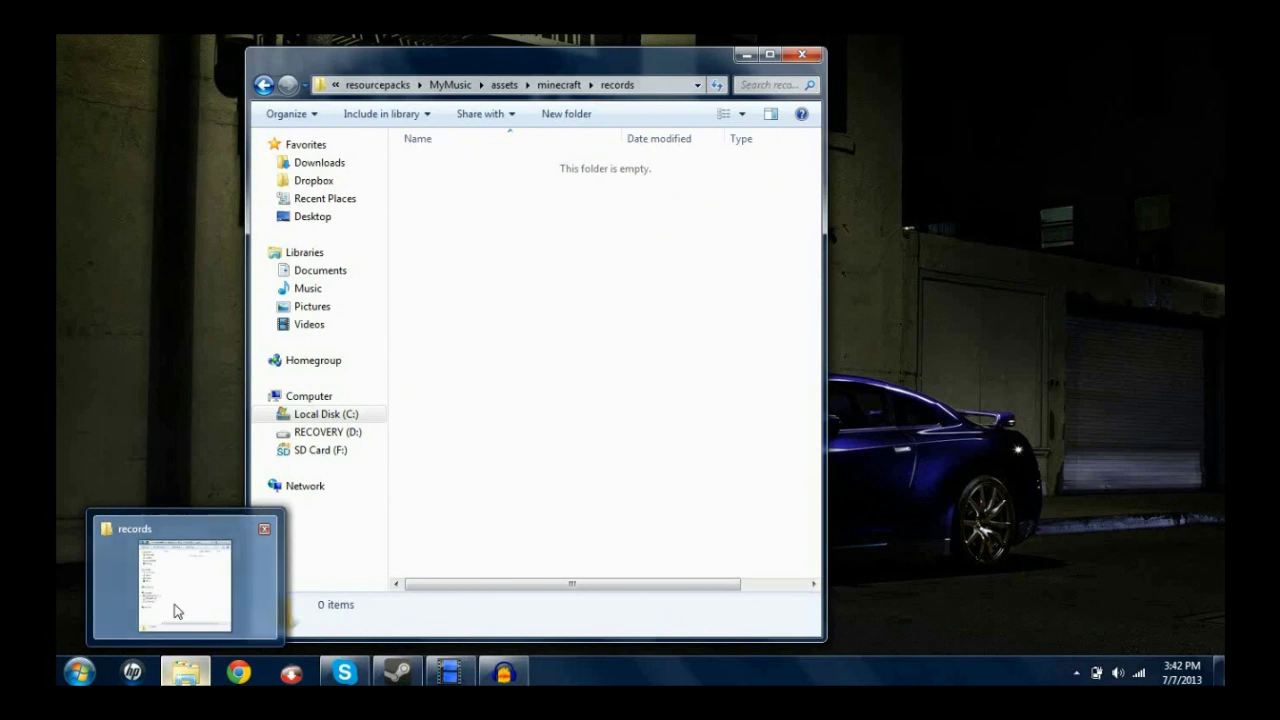
key("super")
left_click(331, 289)
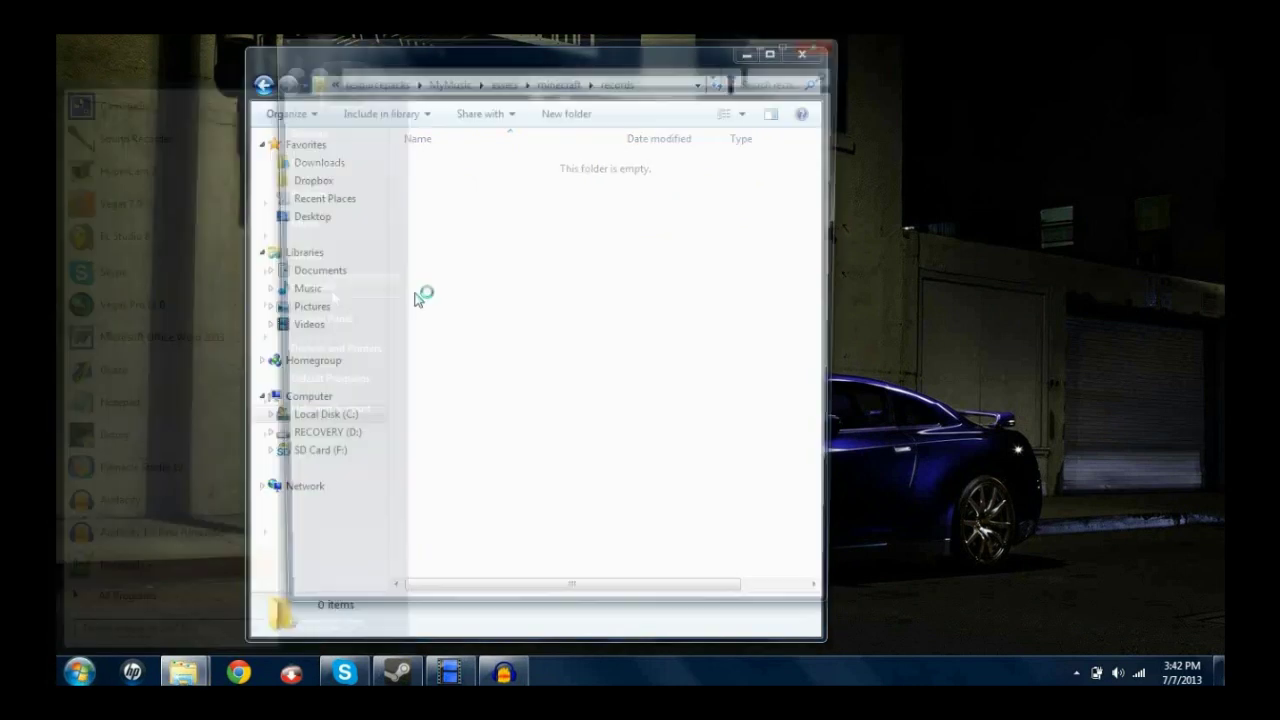
left_click(822, 43)
- Move the Ogg Vorbis file "Non Copyrighted Music! - Slangor - Dragonflies (Dubstep)" from the Documents library into the records folder
key("super")
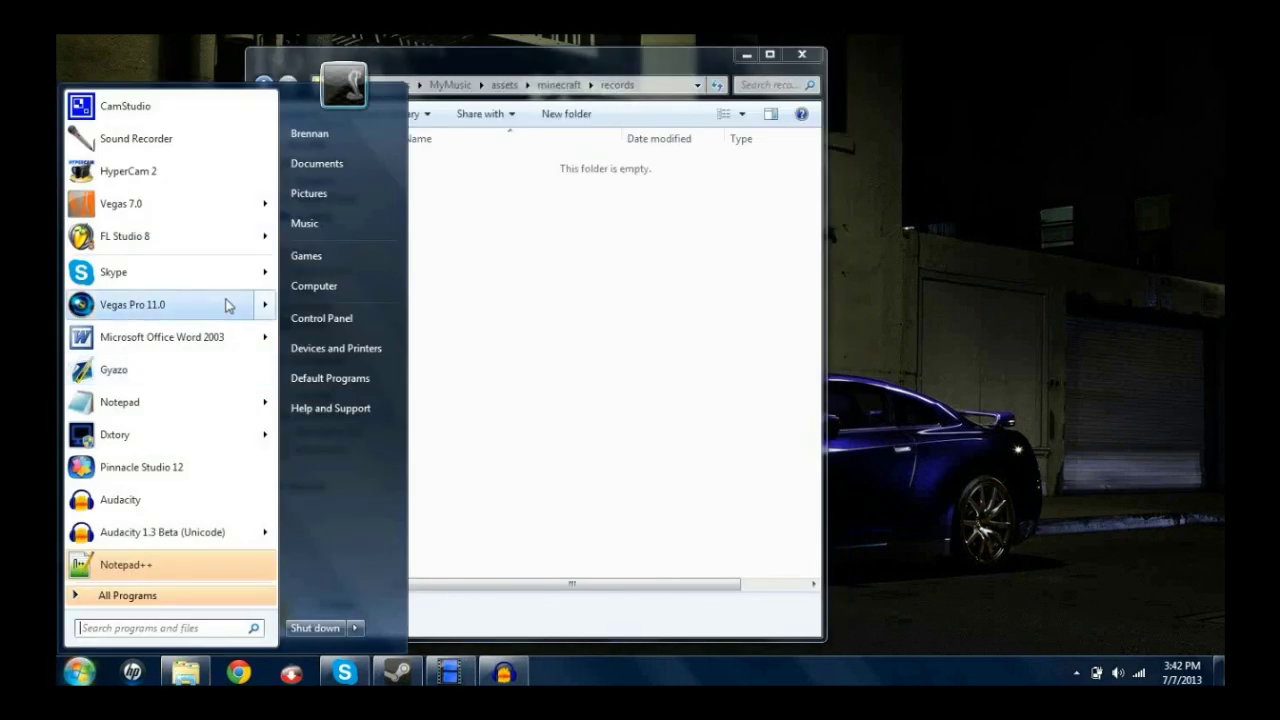
left_click(358, 168)
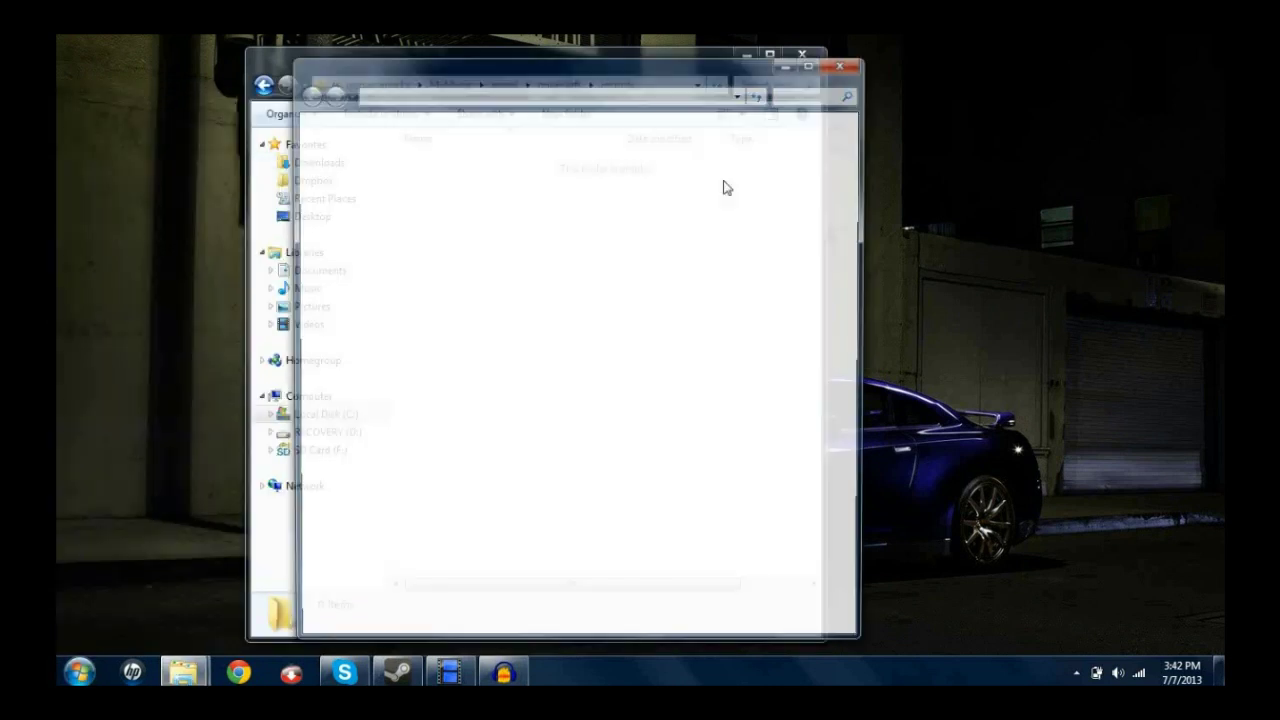
left_click_drag(775, 80, 1028, 75)
scroll(1045, 507, "down", 2)
scroll(1060, 540, "down", 15)
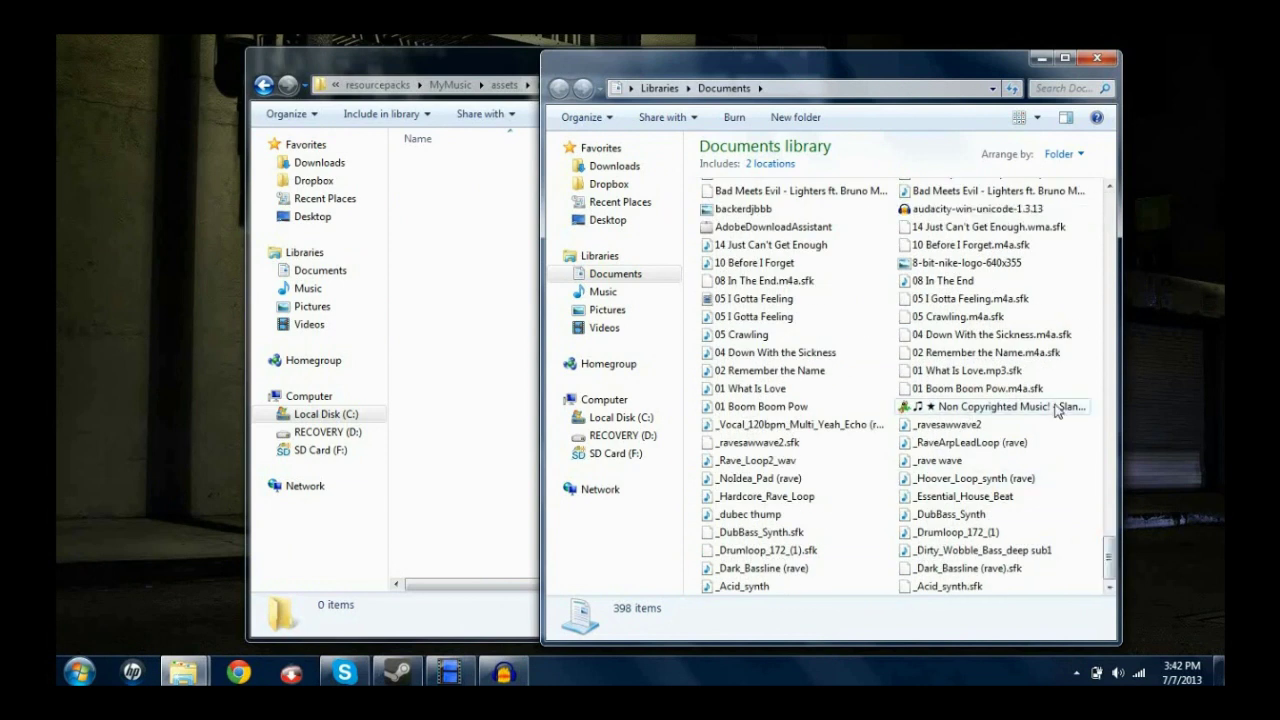
left_click(1018, 408)
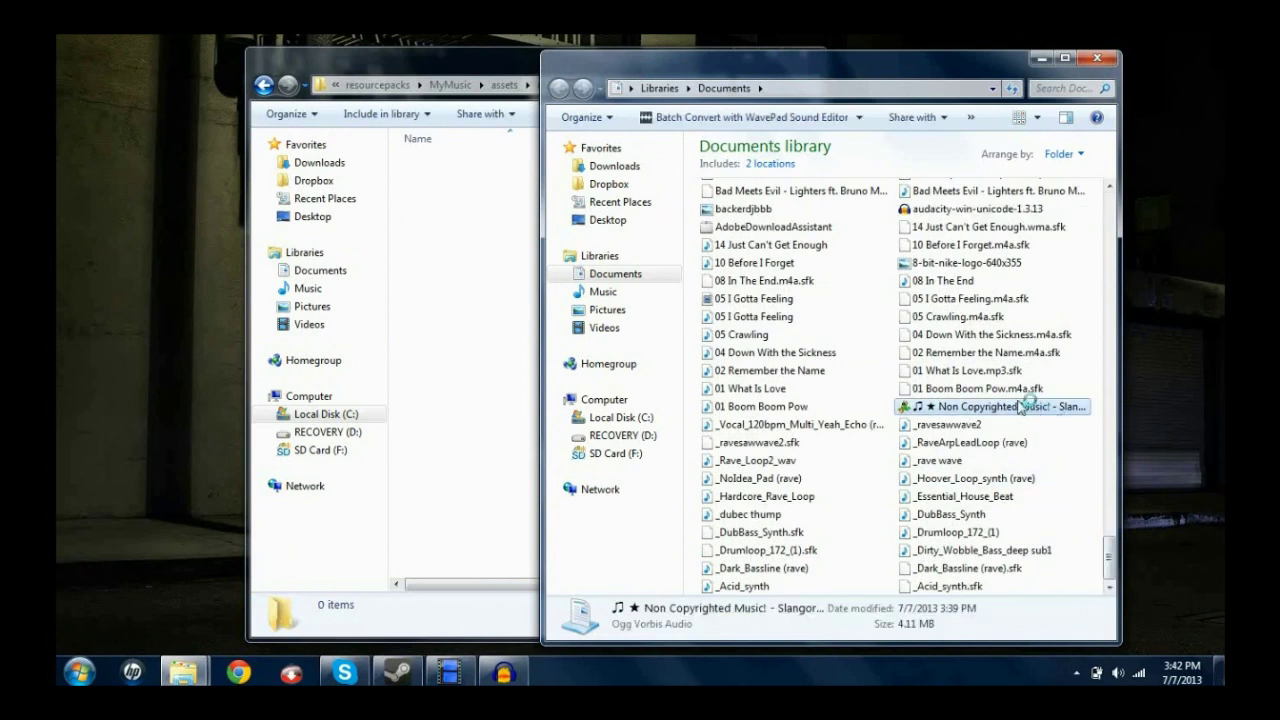
left_click(449, 277)
key("ctrl+v")
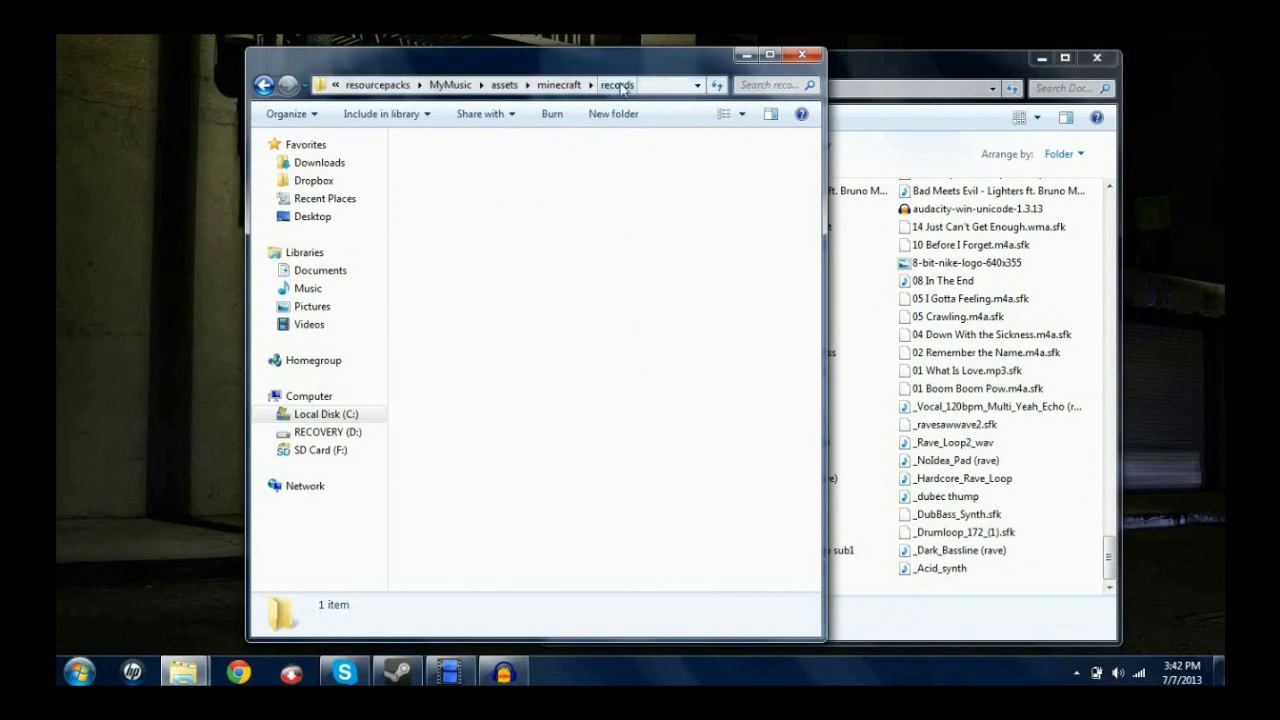
- Go up to the minecraft folder, reopen records to check the Ogg file, and close the Documents library window
left_click(549, 86)
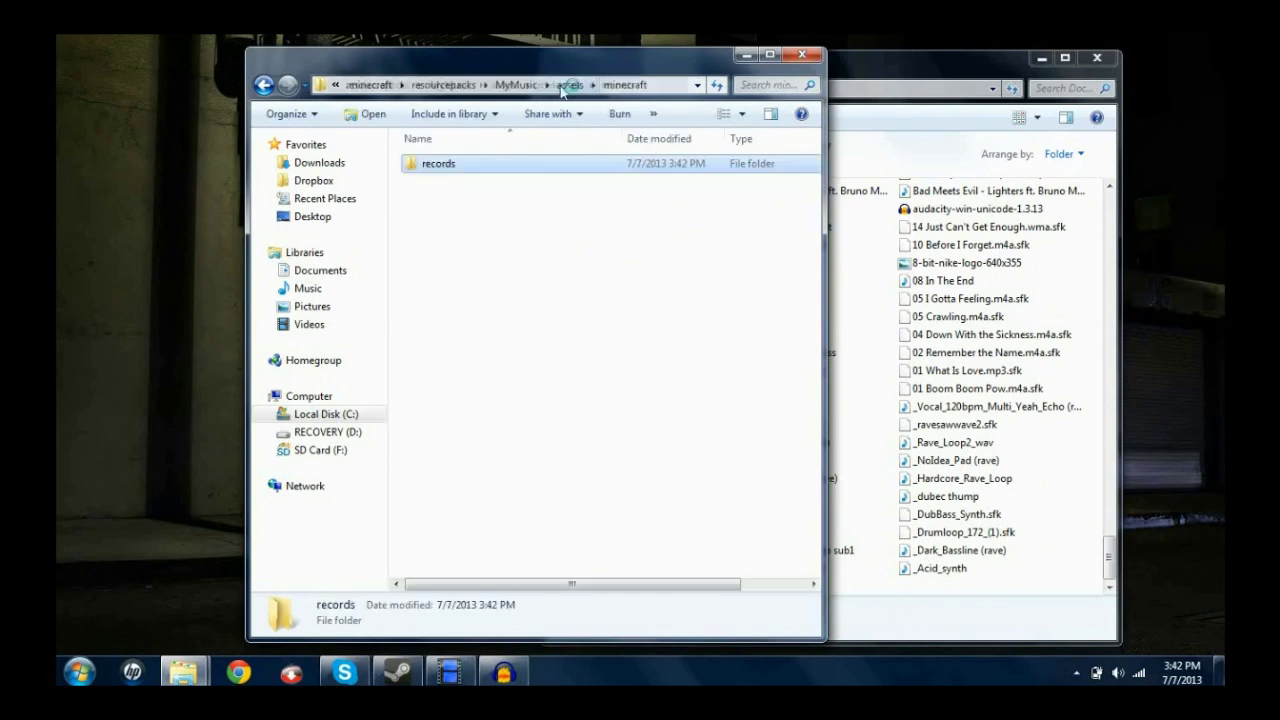
double_click(530, 176)
left_click(1097, 57)
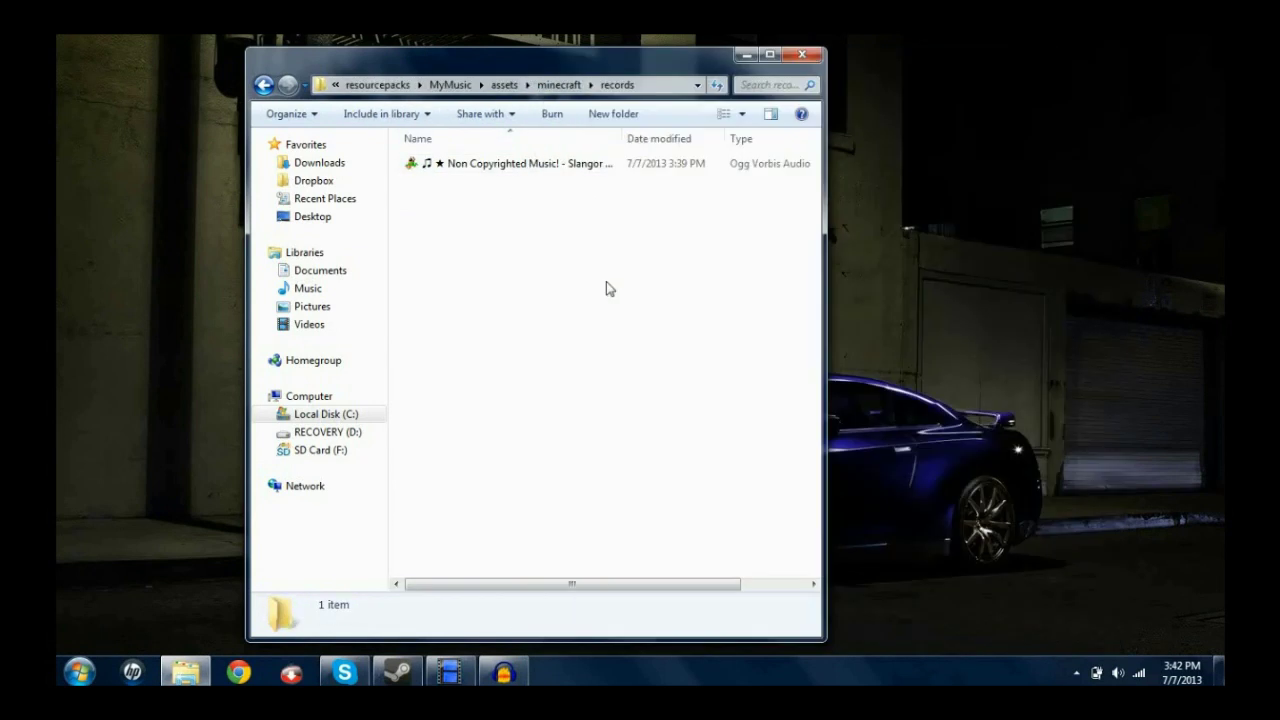
left_click_drag(651, 71, 691, 72)
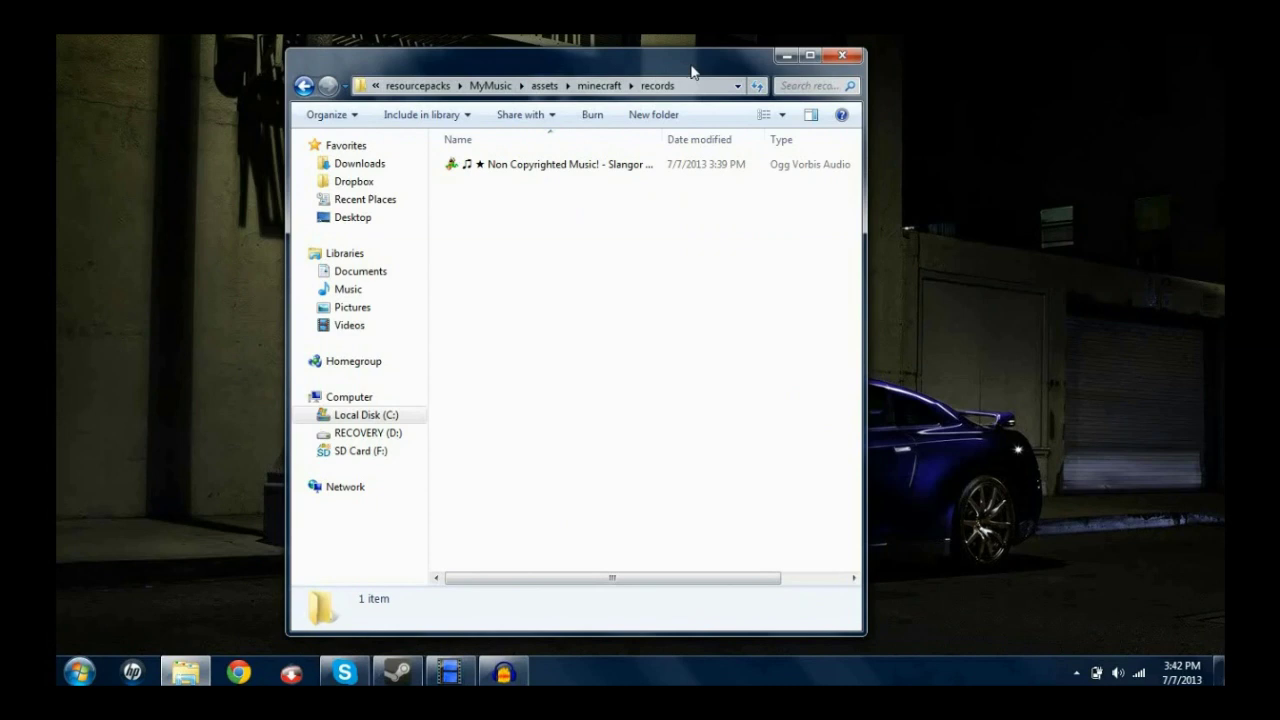
- Rename the Ogg Vorbis file in the records folder to cat, waiting for Windows Explorer to respond
left_click(614, 170)
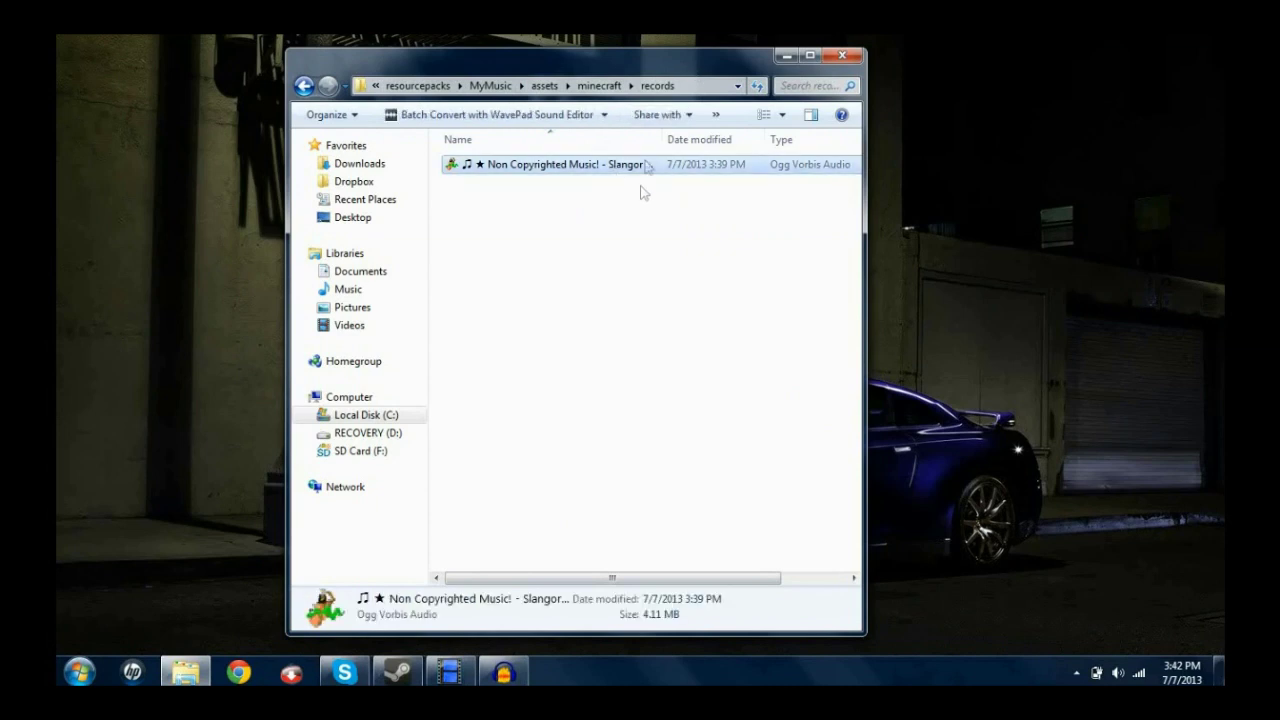
right_click(623, 172)
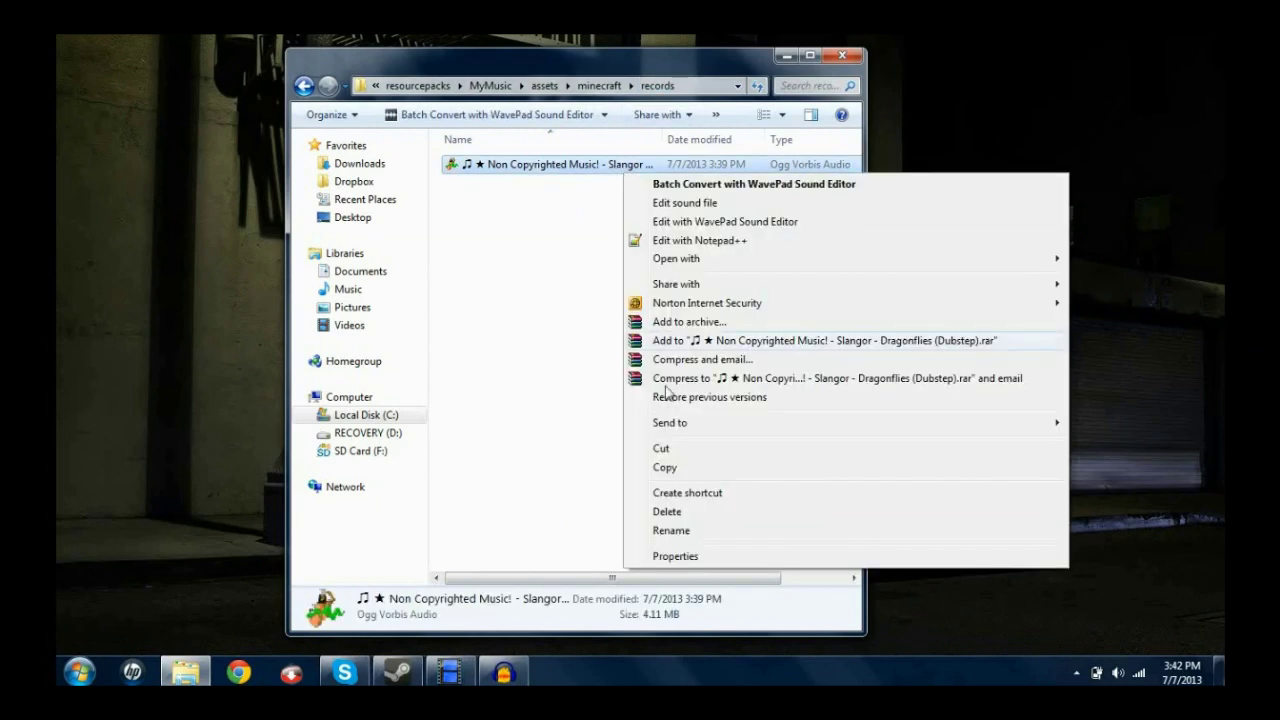
left_click(667, 531)
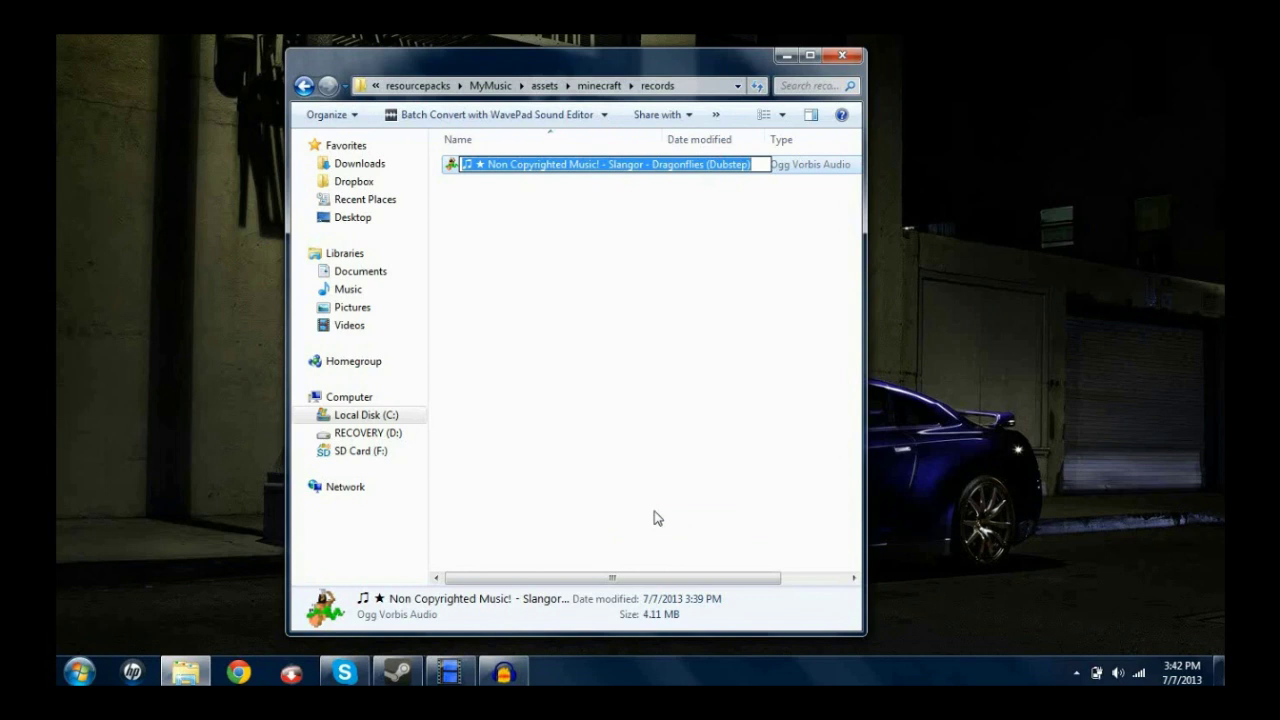
type("cat")
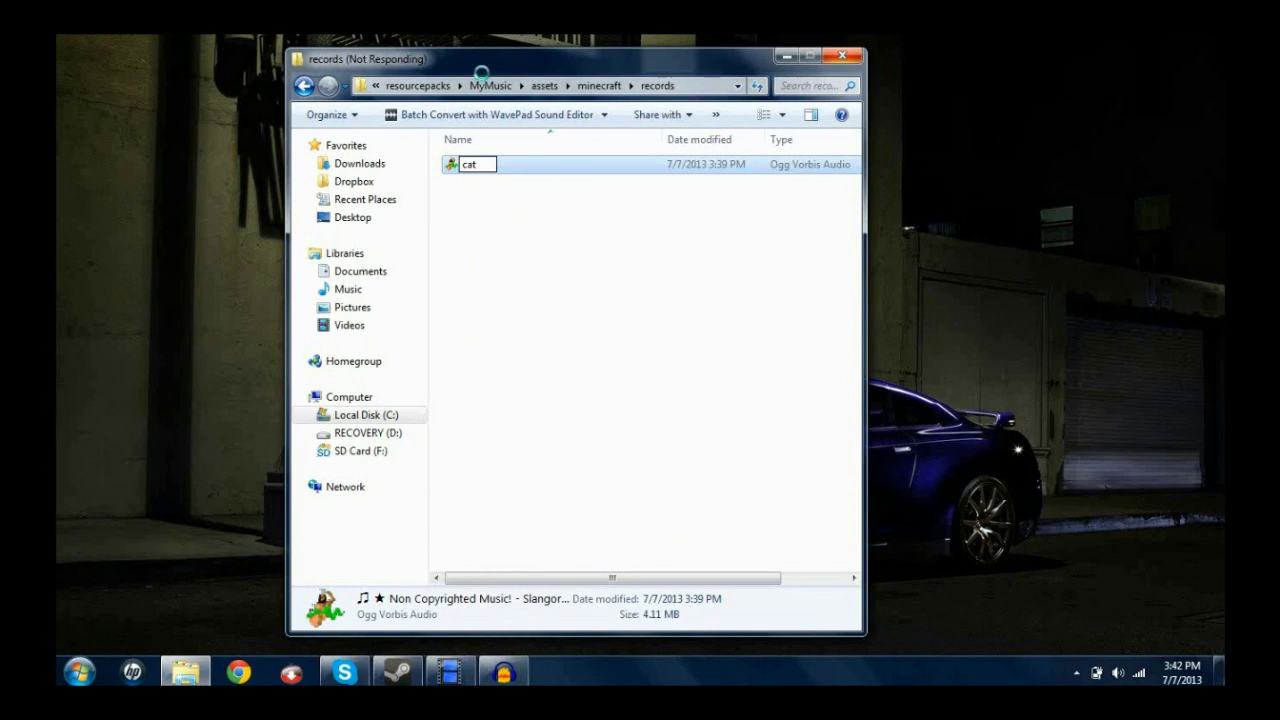
left_click_drag(464, 55, 496, 57)
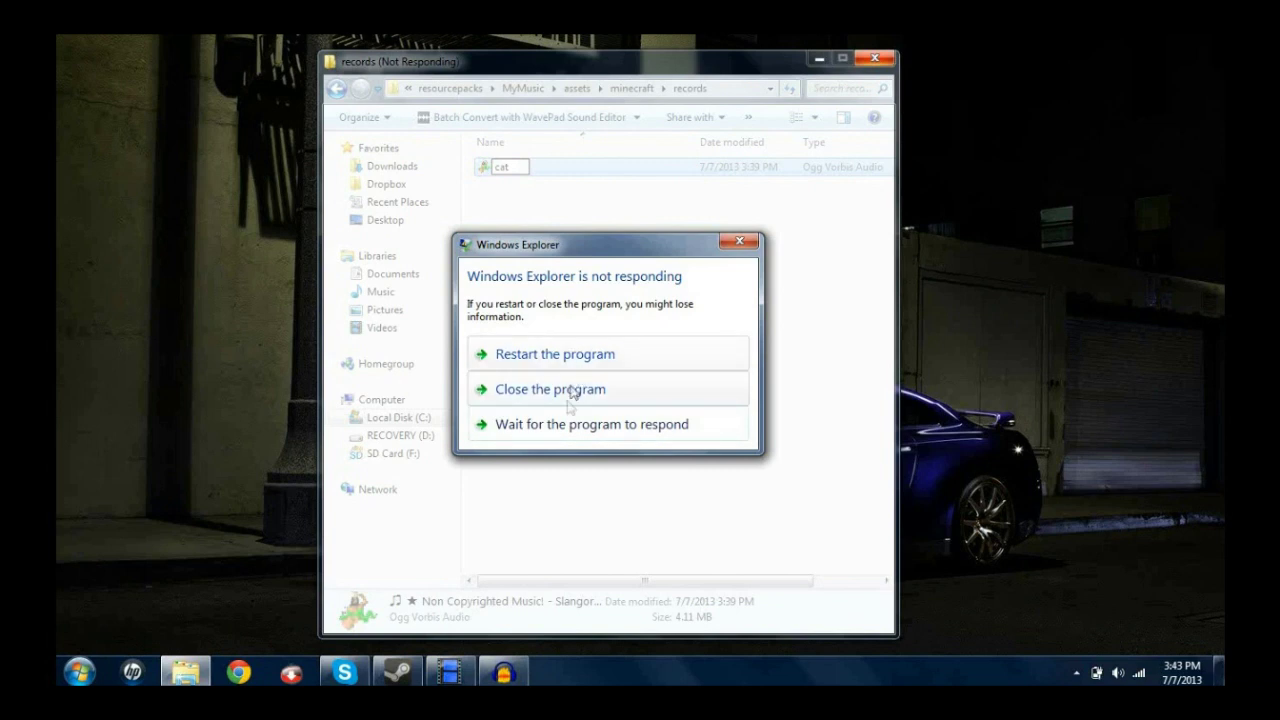
left_click(600, 425)
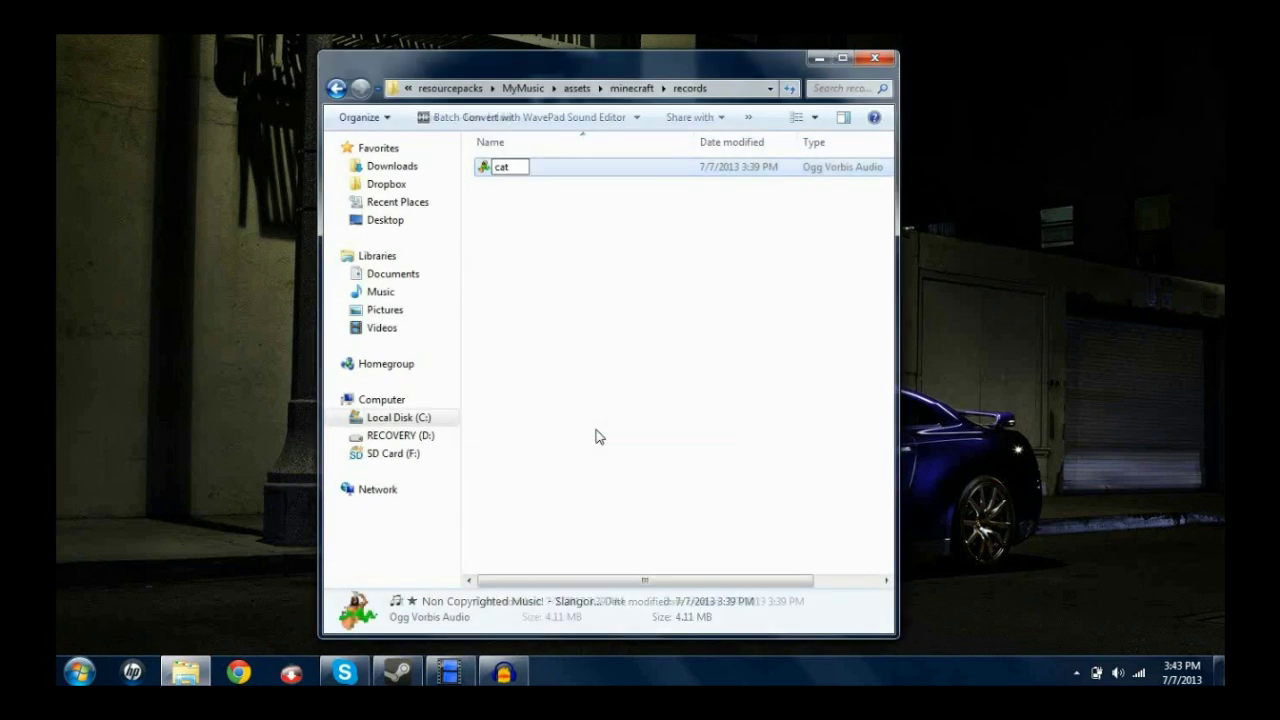
left_click(507, 170)
left_click(517, 190)
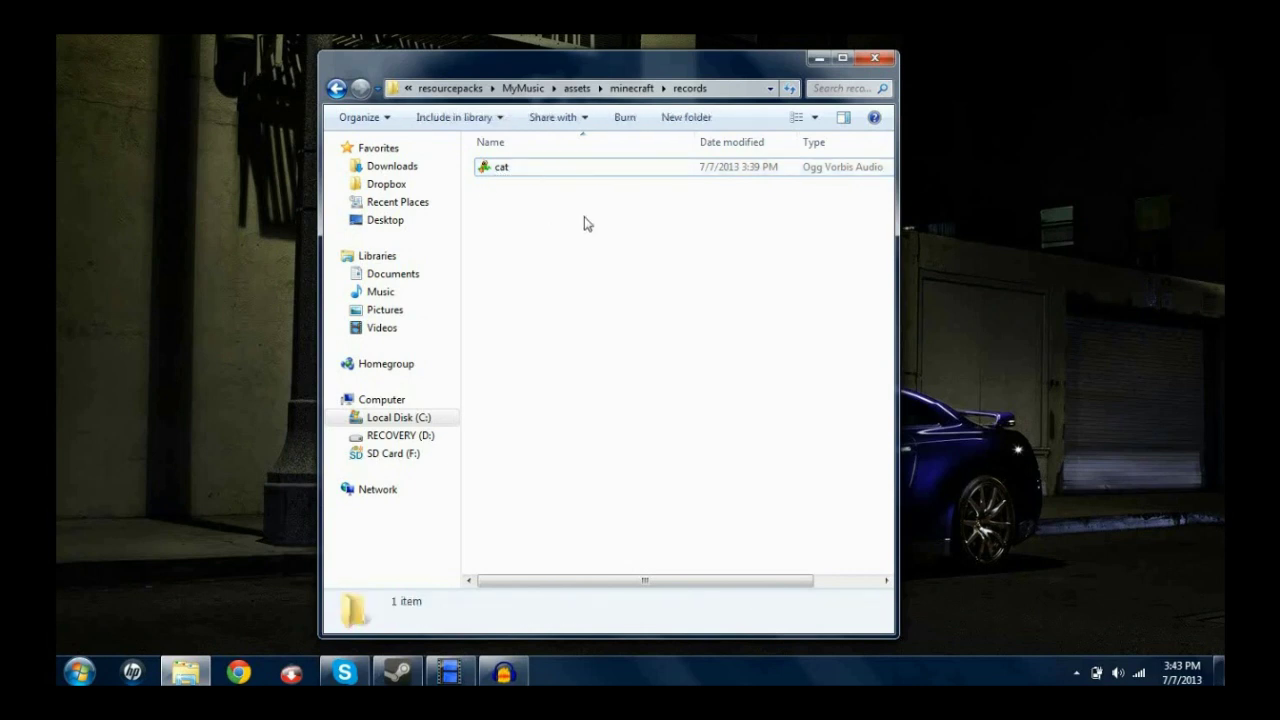
left_click_drag(902, 72, 900, 72)
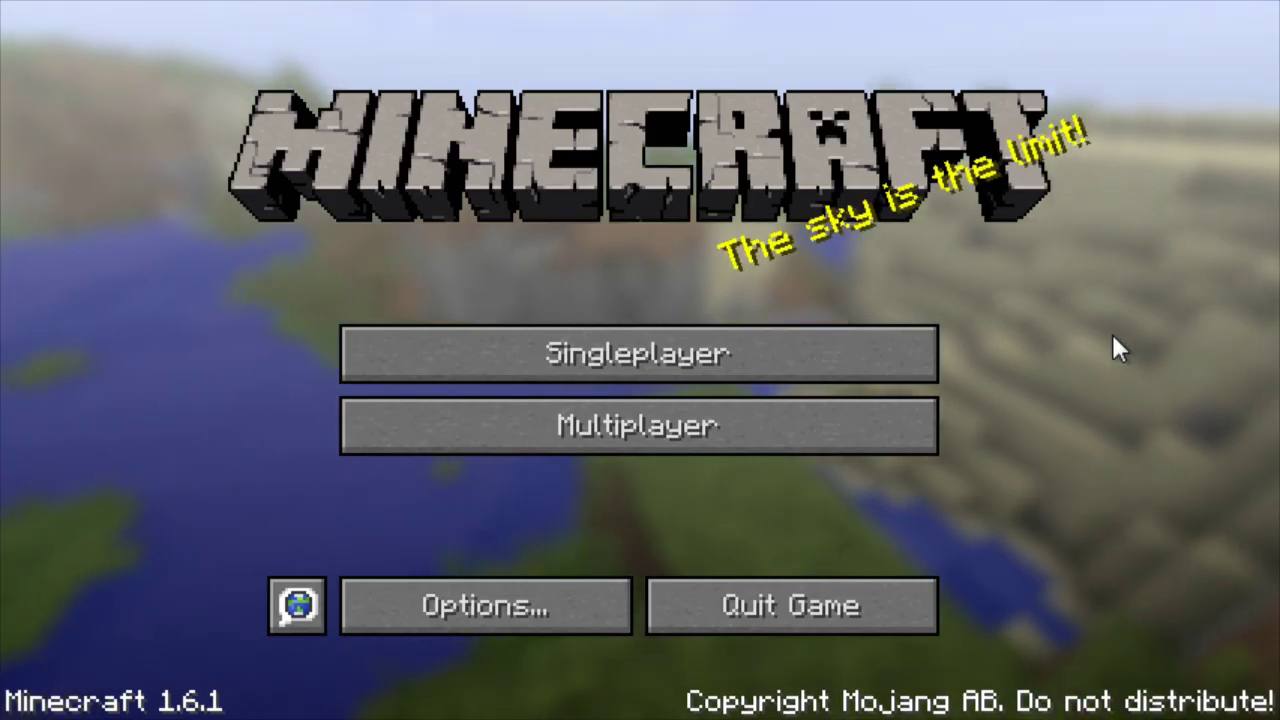
- Switch to Minecraft and load the singleplayer world MyMusicTest
left_click(904, 357)
left_click(550, 164)
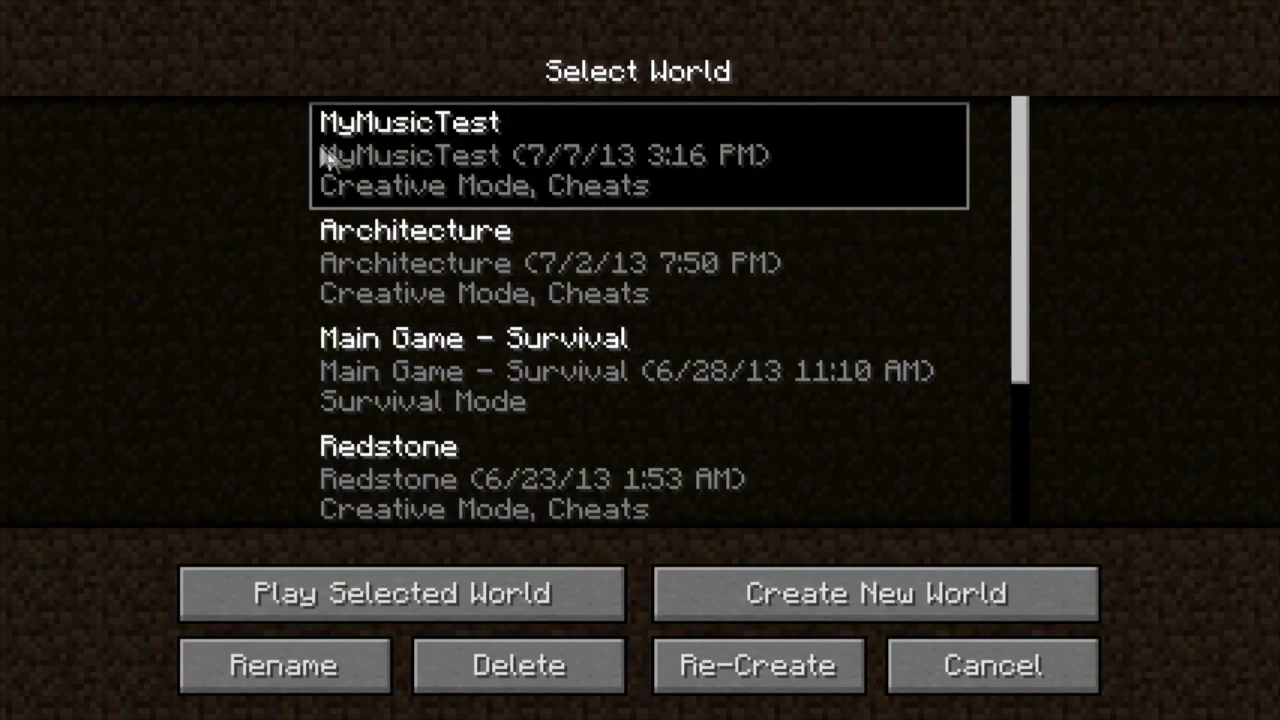
double_click(510, 160)
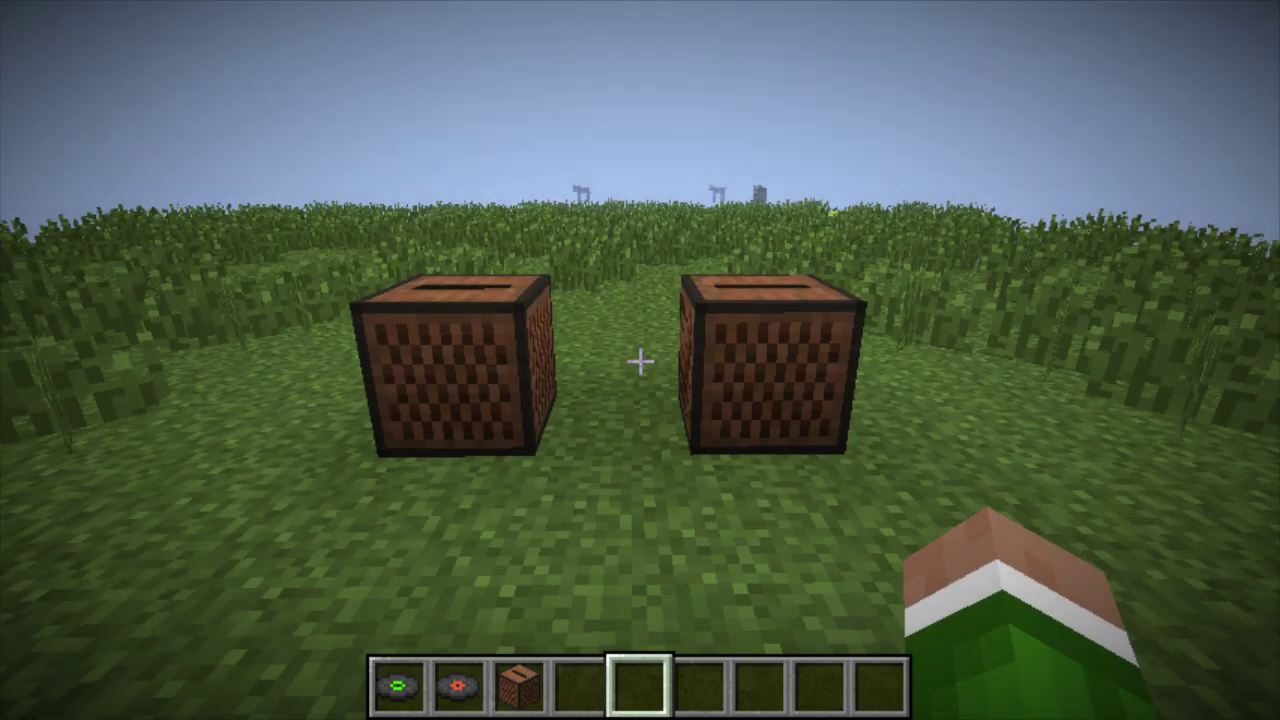
- Browse the creative inventory, return to the world and hold the green music disc from the hotbar
key("e")
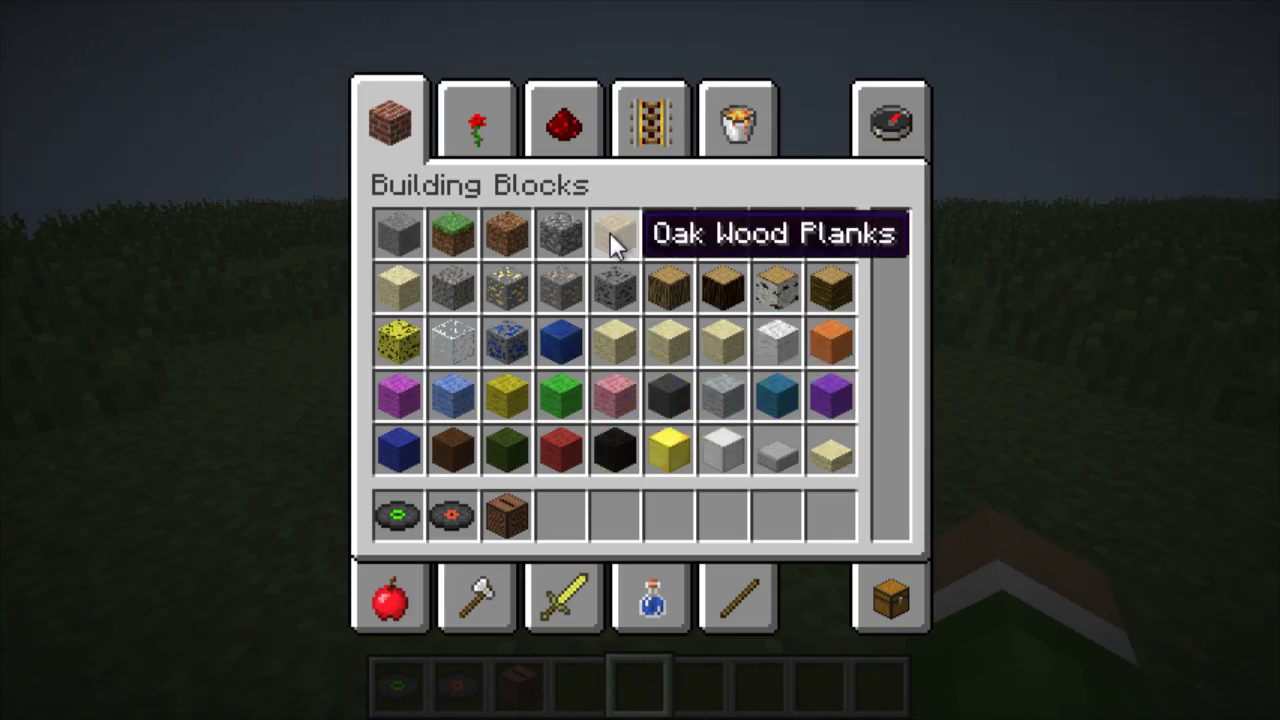
left_click(761, 118)
scroll(705, 375, "down", 2)
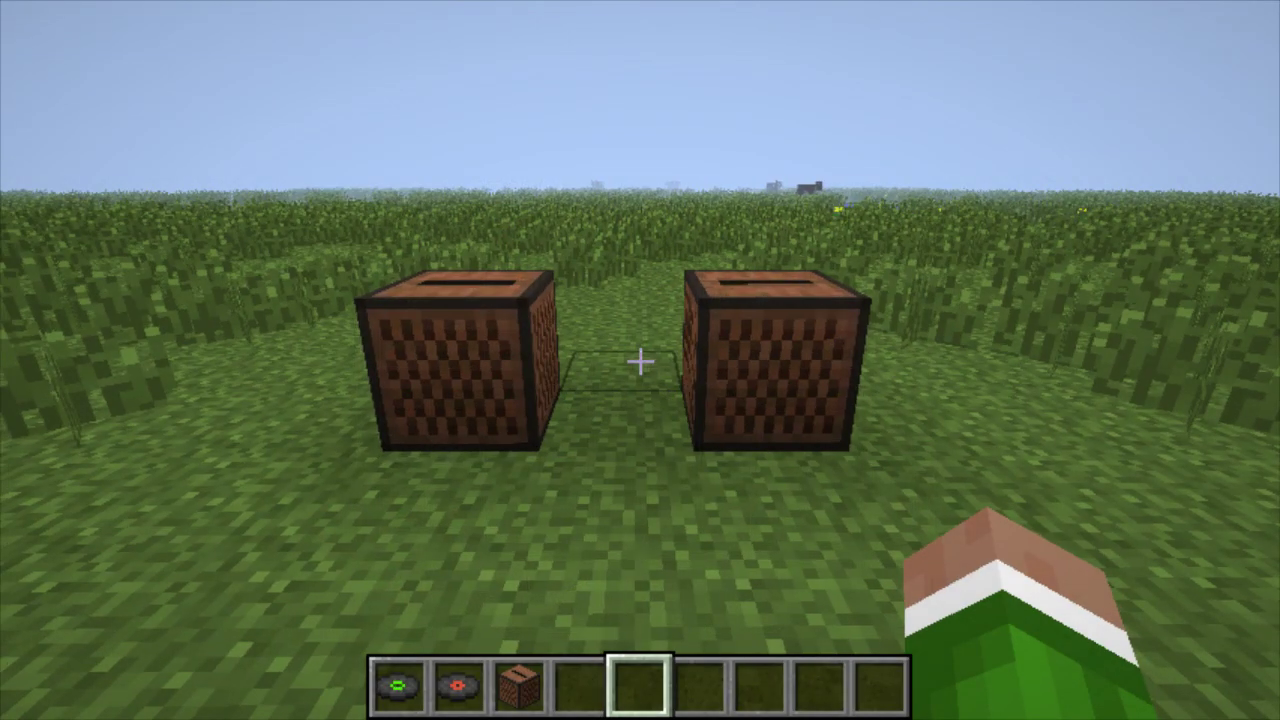
scroll(640, 360, "up", 4)
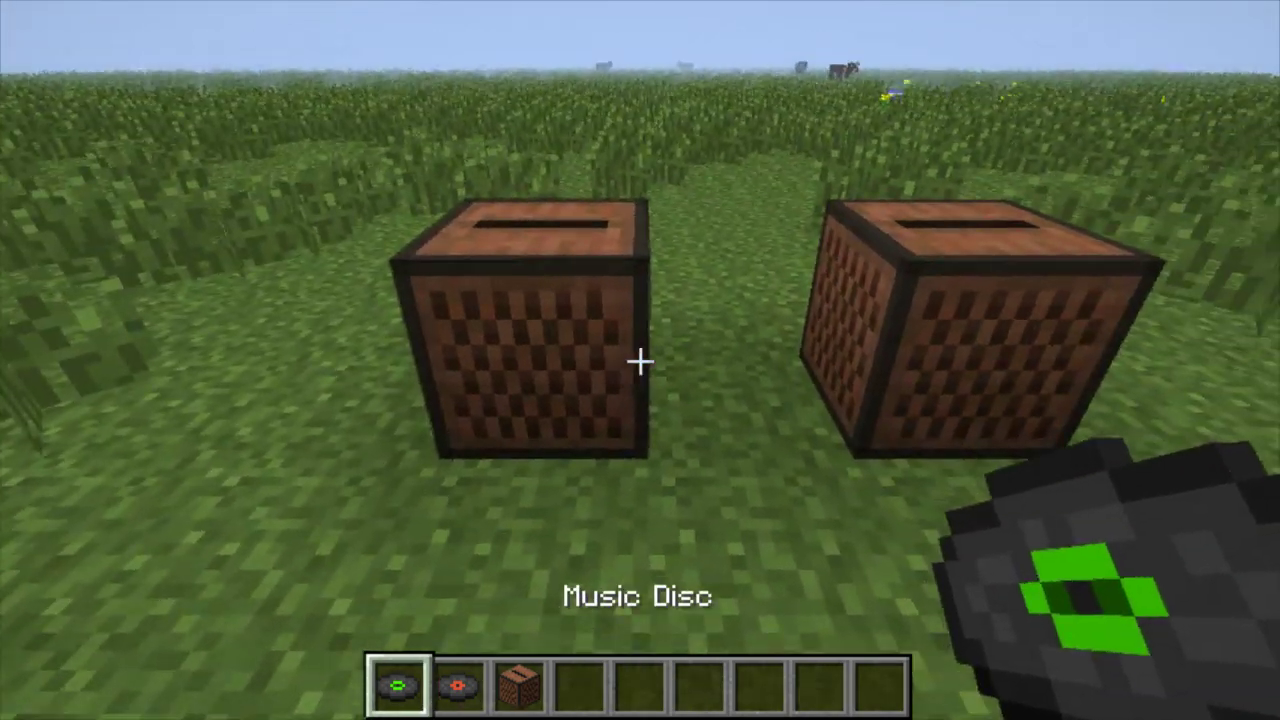
- Check the Music and Sound settings in the game options and return to the game
key("Escape")
left_click(529, 437)
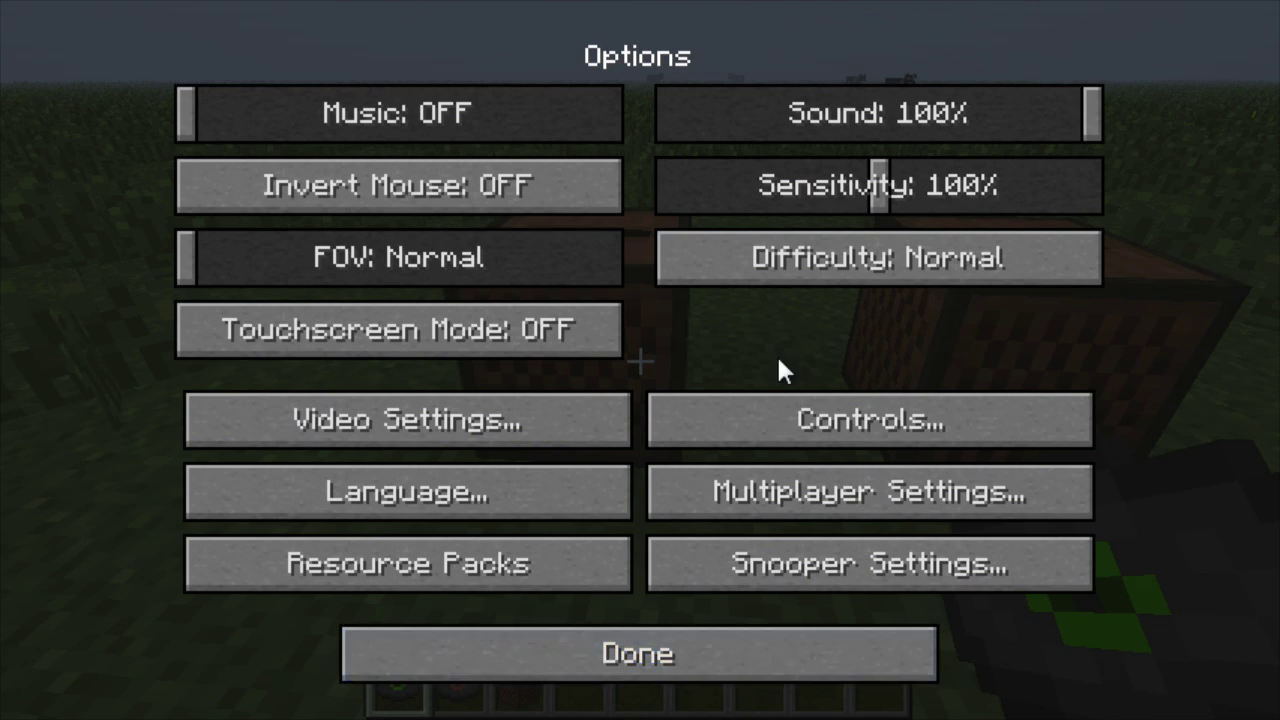
left_click(698, 652)
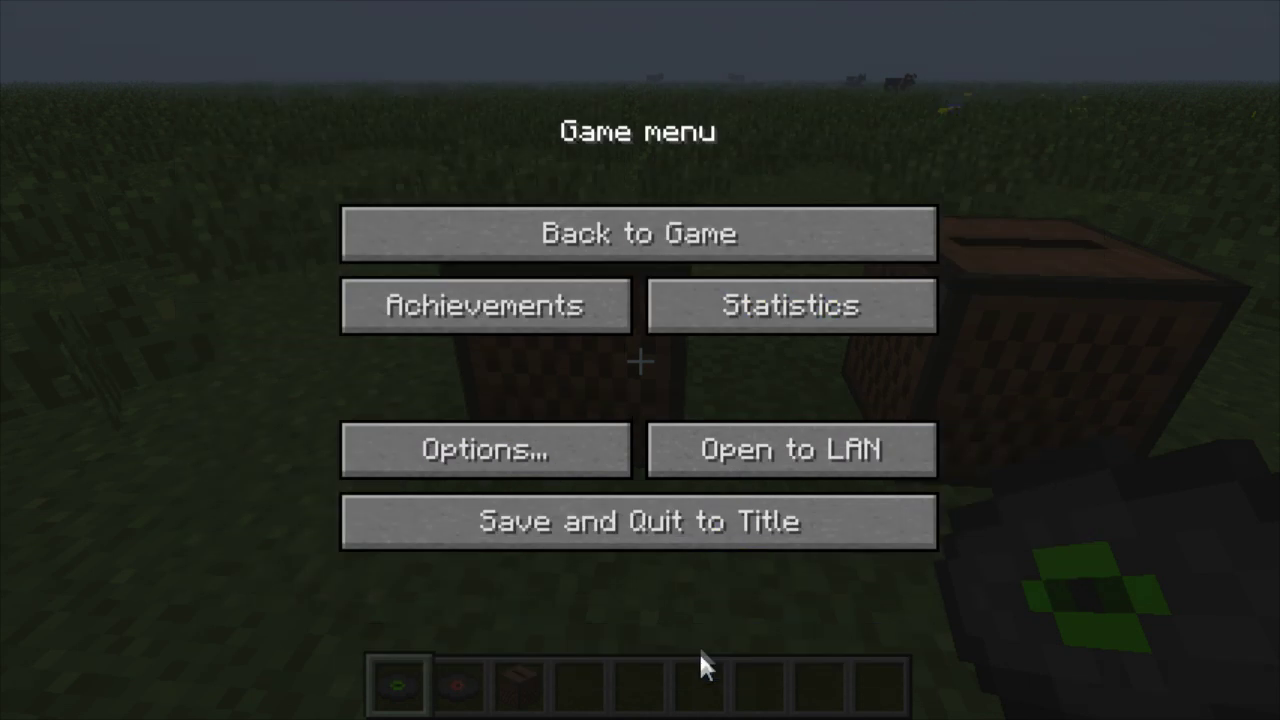
left_click(636, 232)
- Use the green music disc on a jukebox to test the replaced song, and switch to an empty hotbar slot
right_click(640, 361)
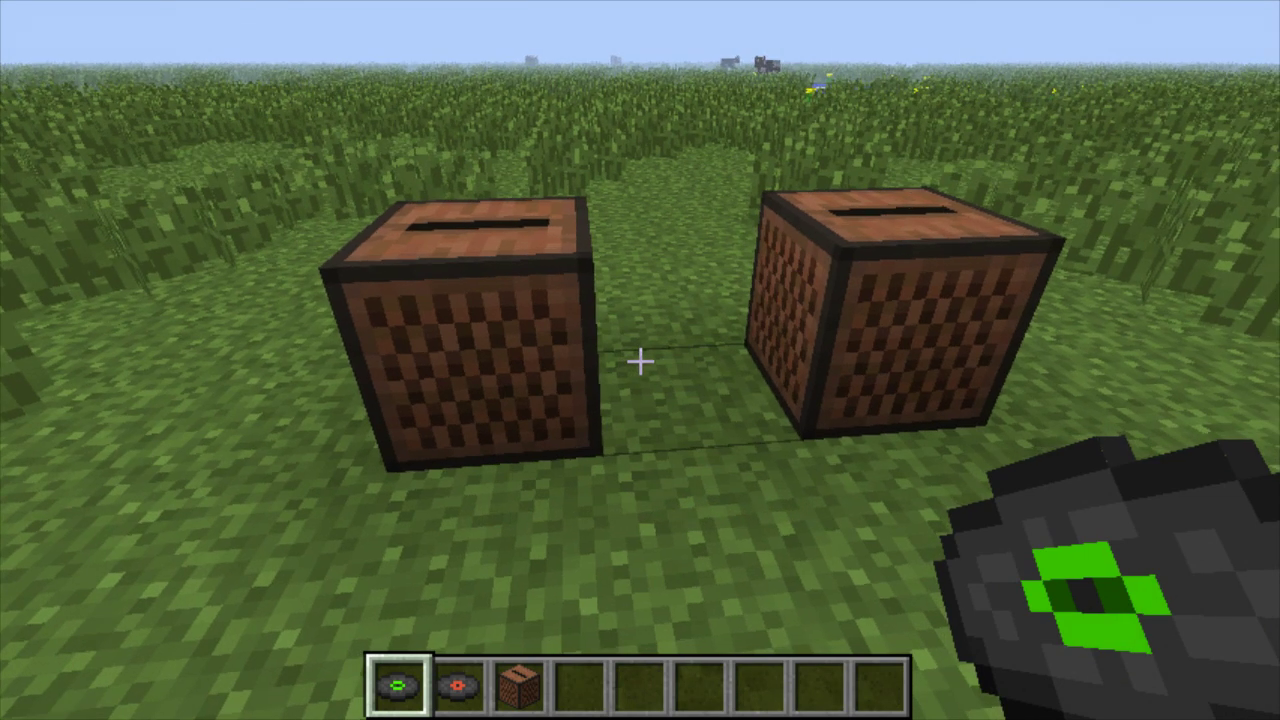
scroll(640, 361, "down", 1)
scroll(640, 361, "down", 1)
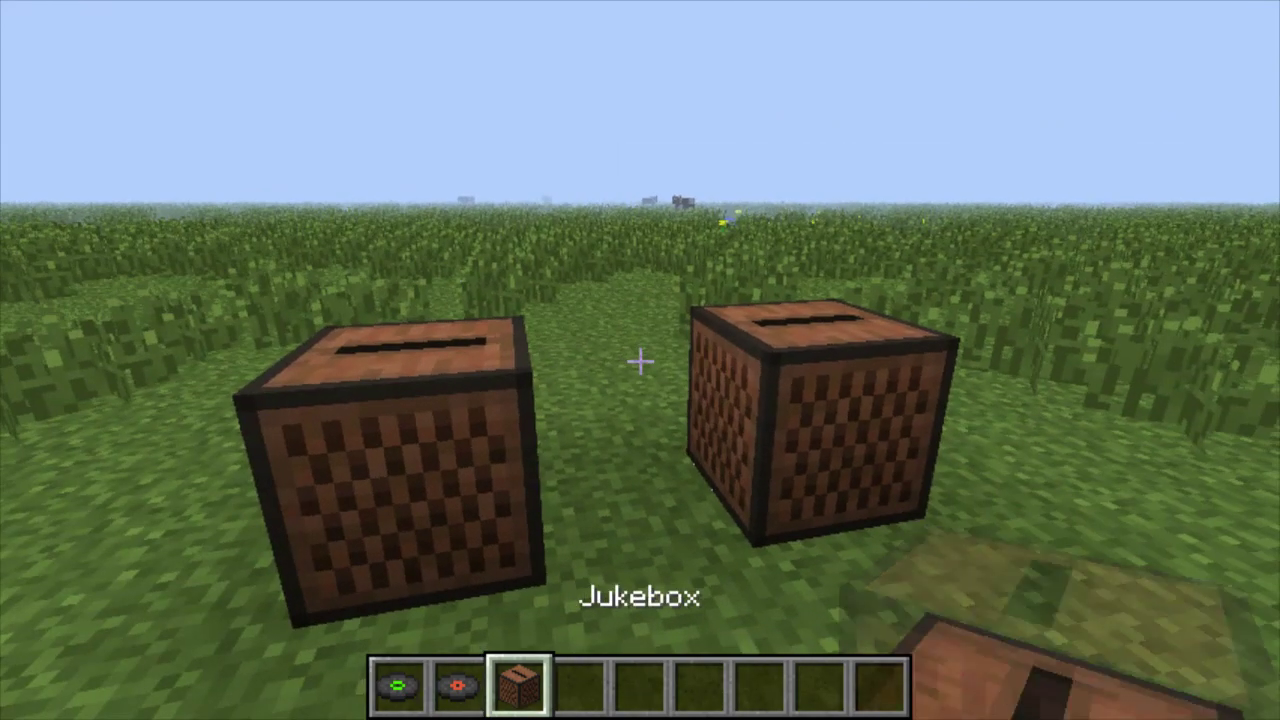
scroll(640, 361, "down", 1)
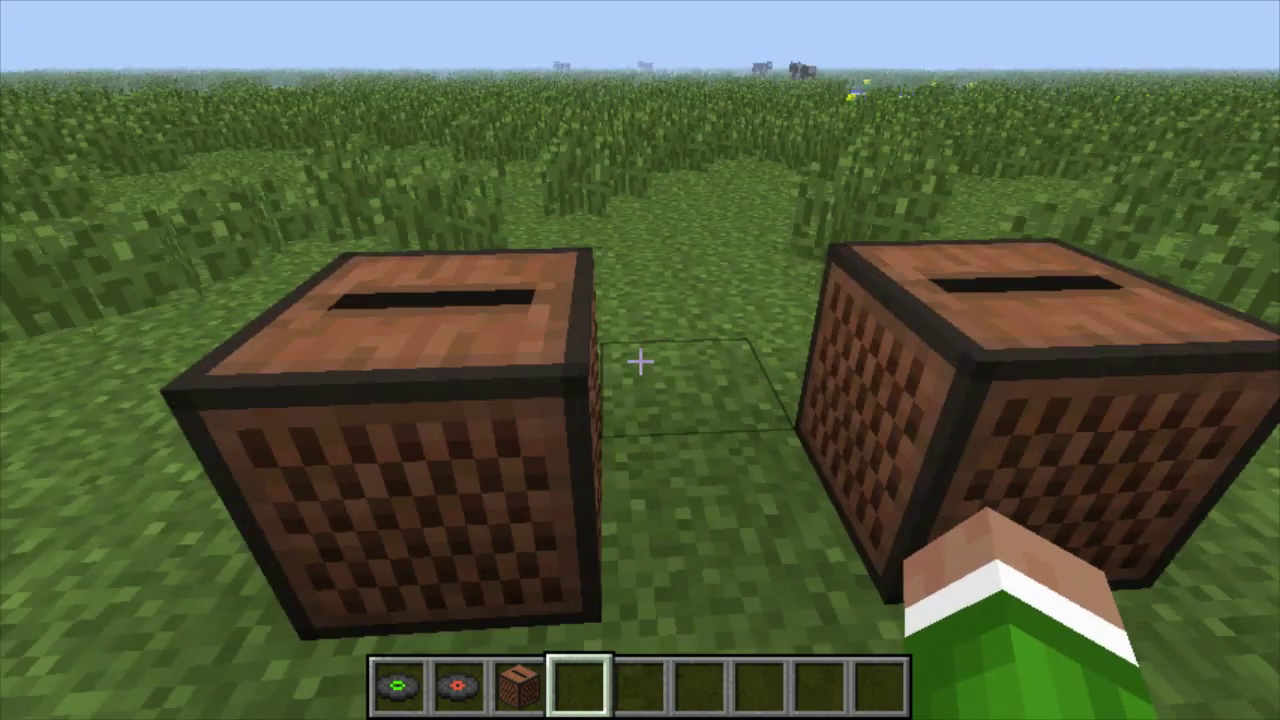
scroll(640, 361, "up", 2)
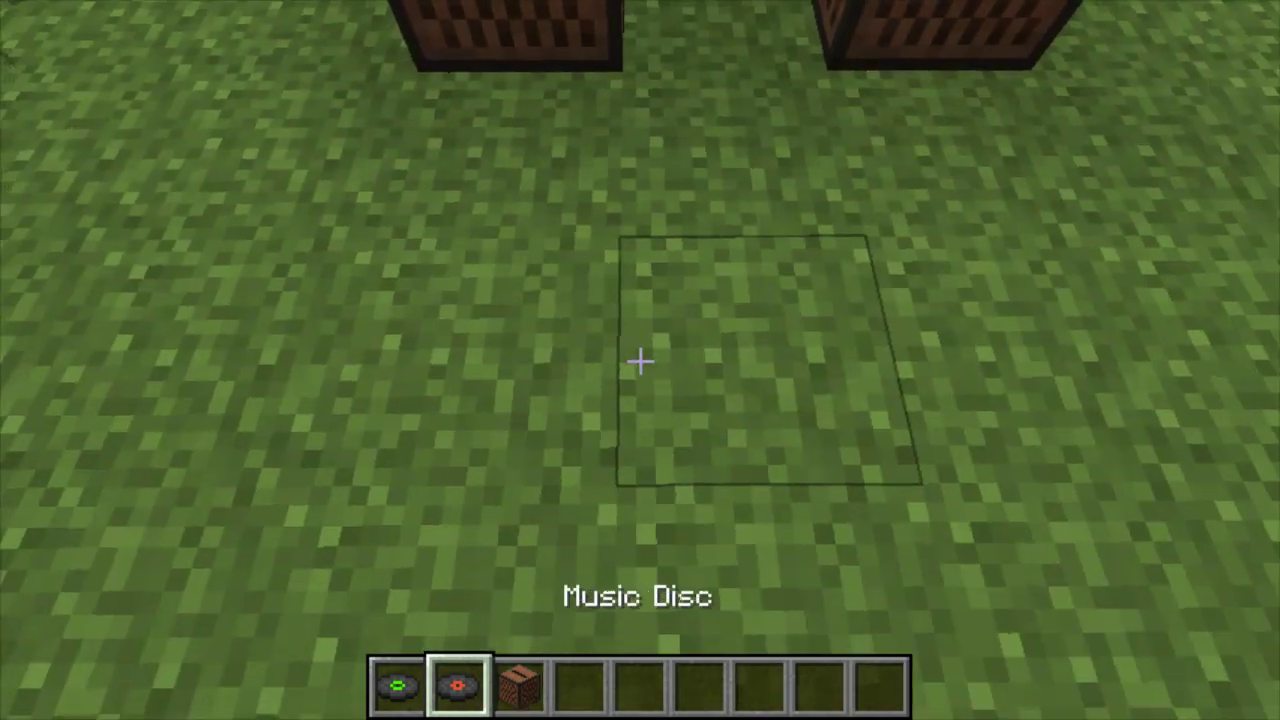
scroll(640, 361, "up", 1)
scroll(640, 361, "down", 3)
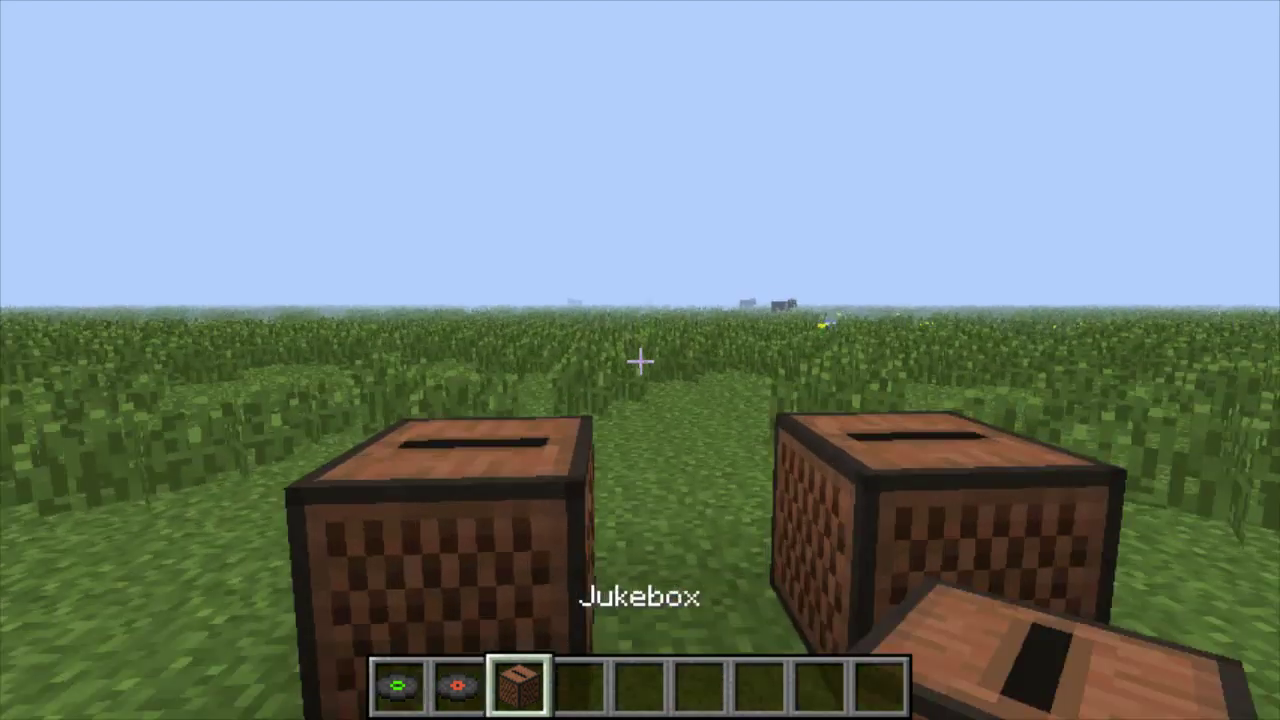
key("w")
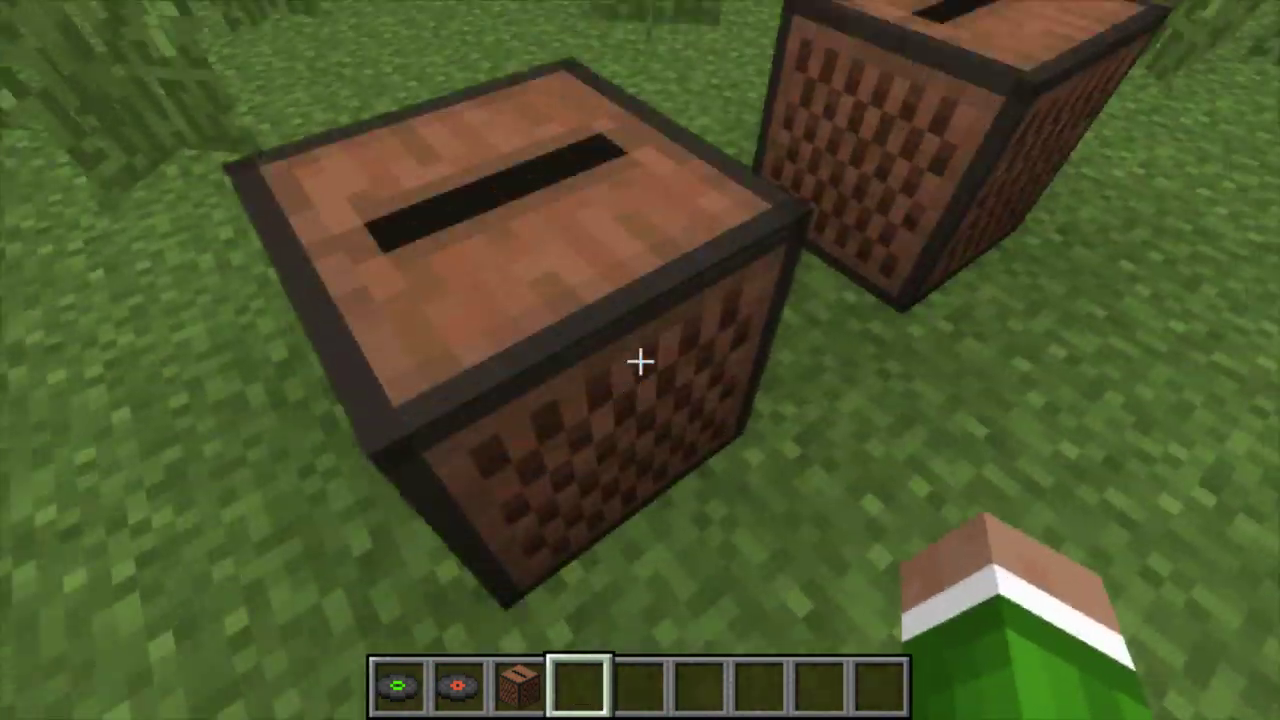
key("w")
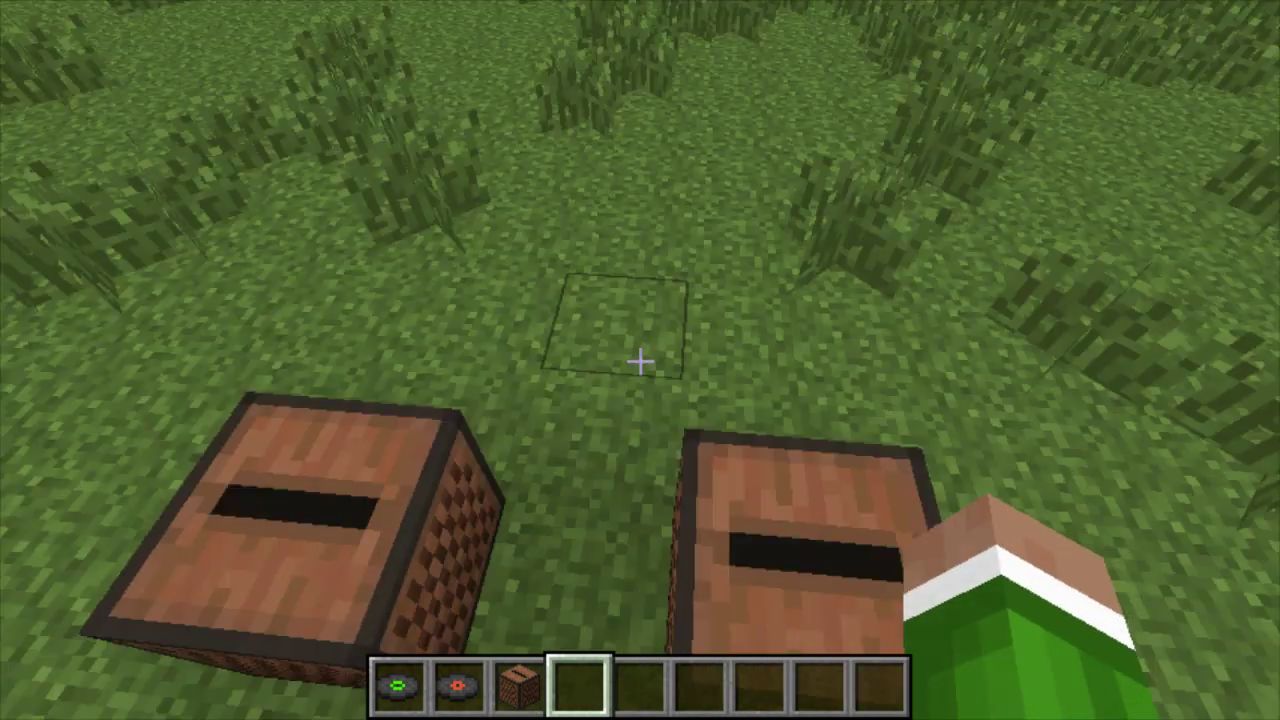
key("w")
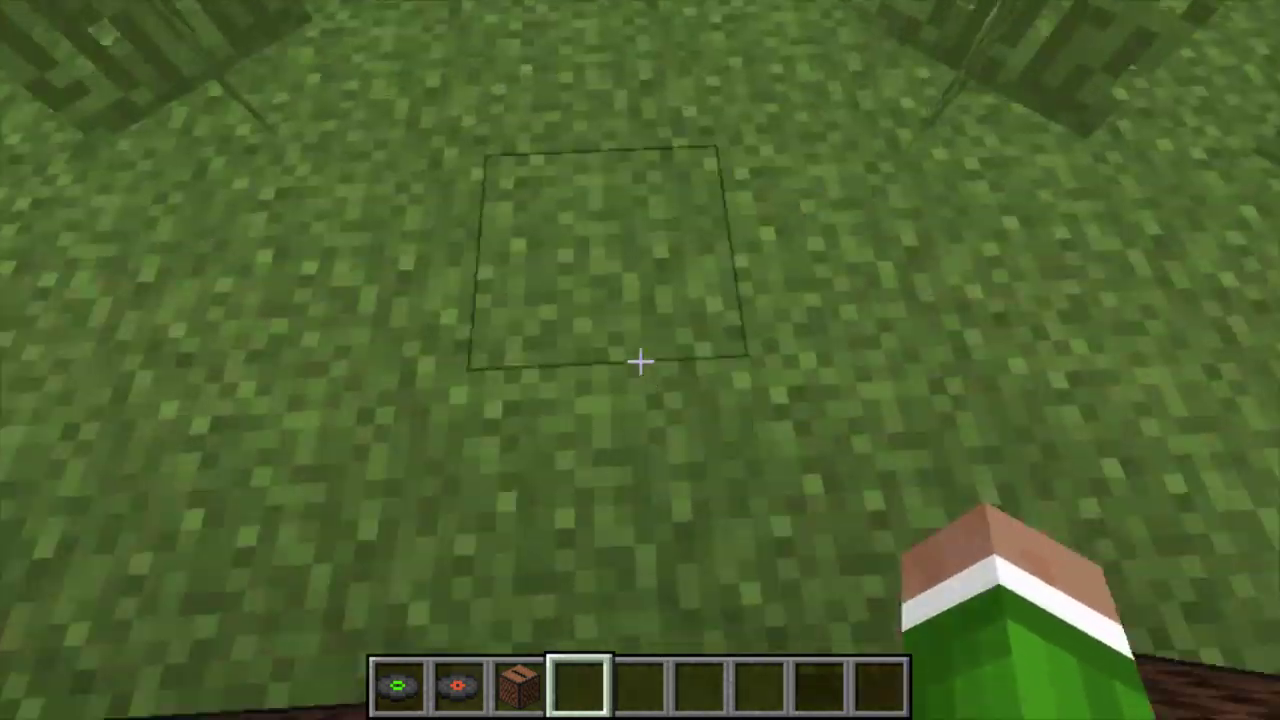
key("s")
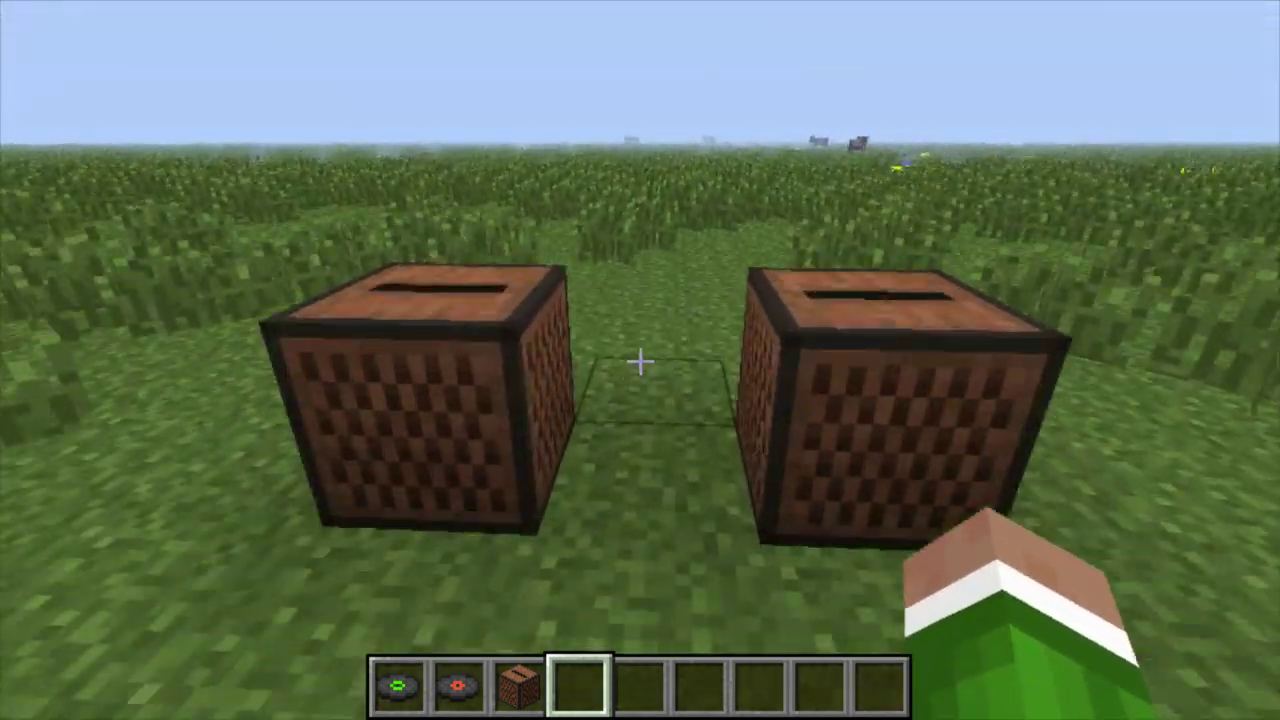